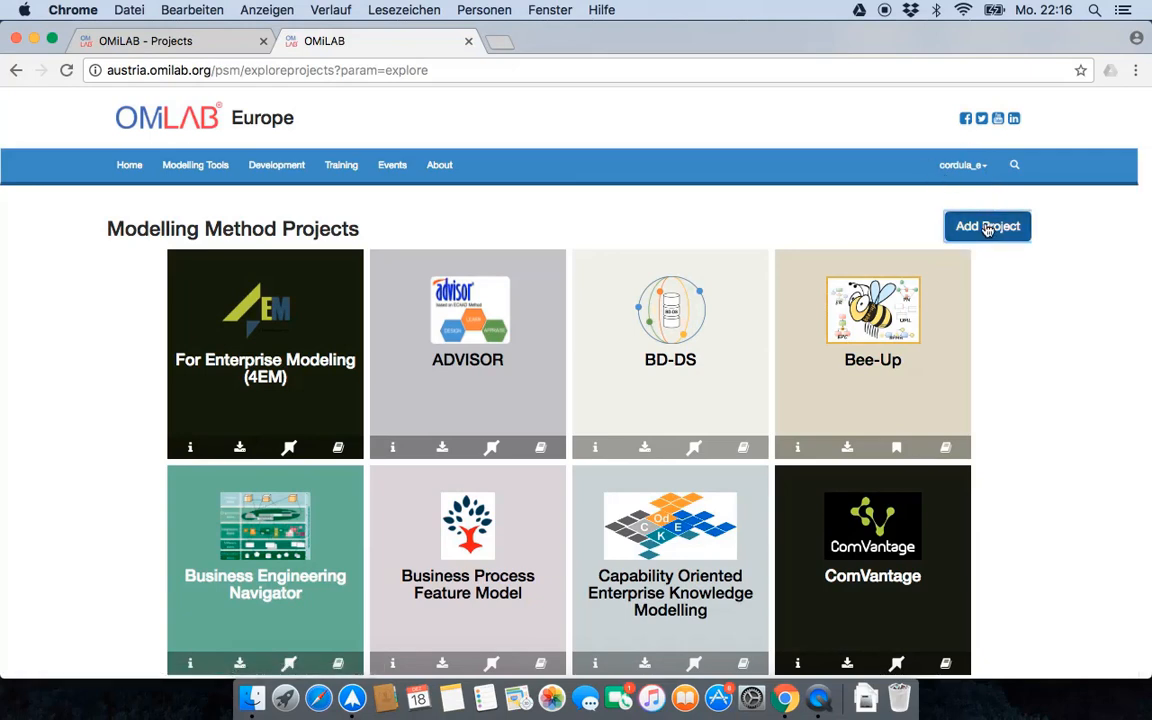
- Start a new project proposal and name the project "My New Method"
{"action": "left_click", "coordinate": [988, 228]}
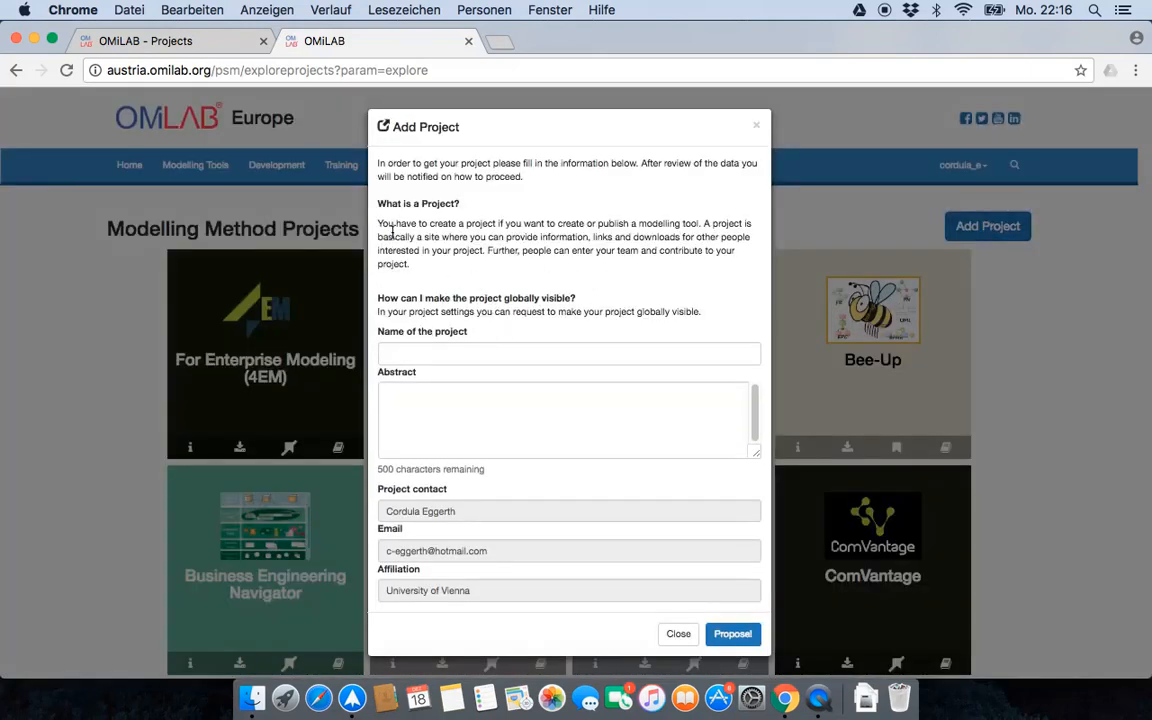
{"action": "left_click", "coordinate": [424, 352]}
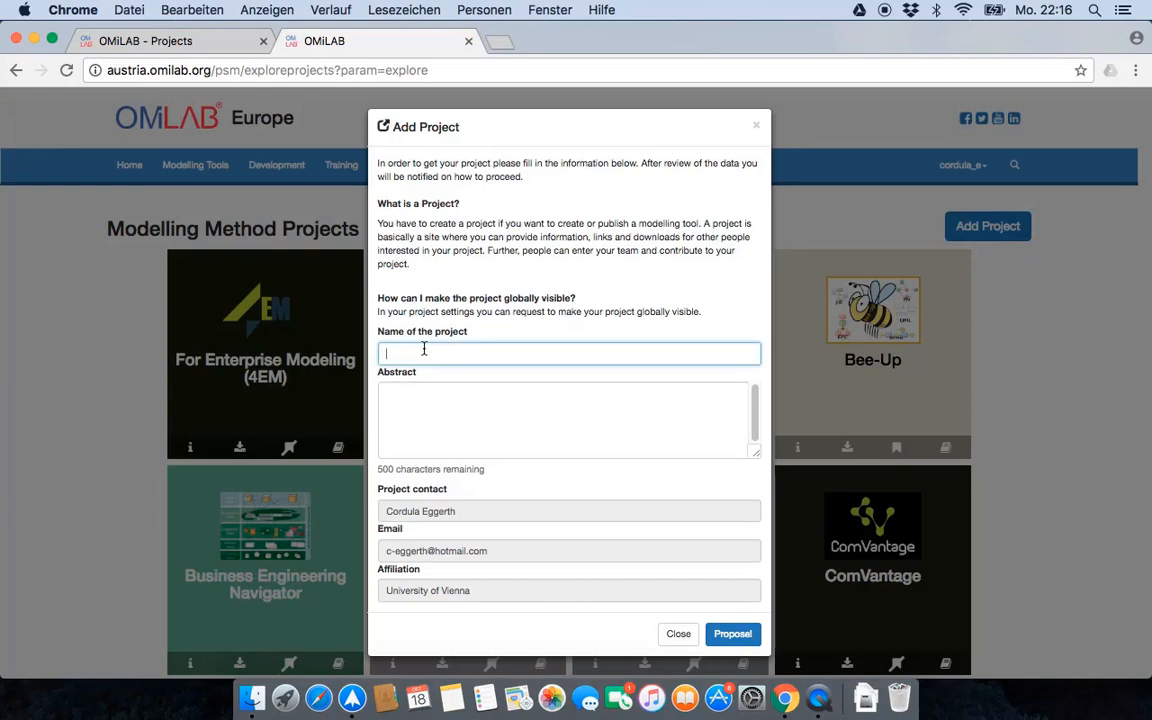
{"action": "type", "text": "M"}
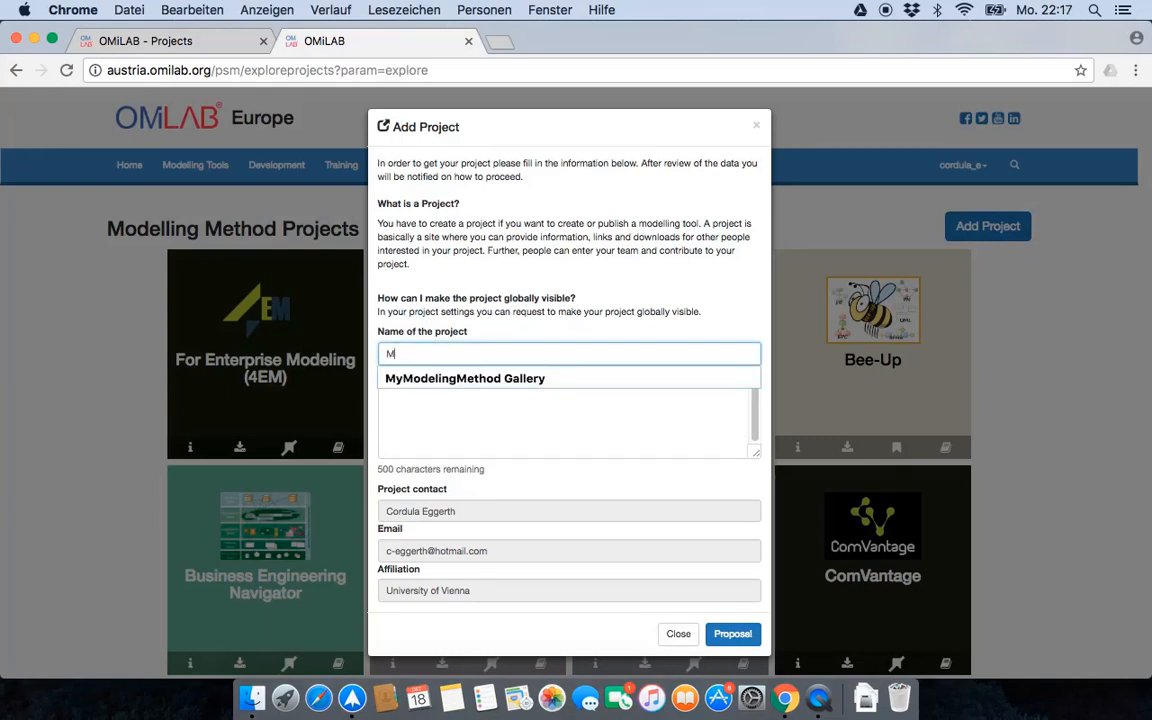
{"action": "type", "text": "y "}
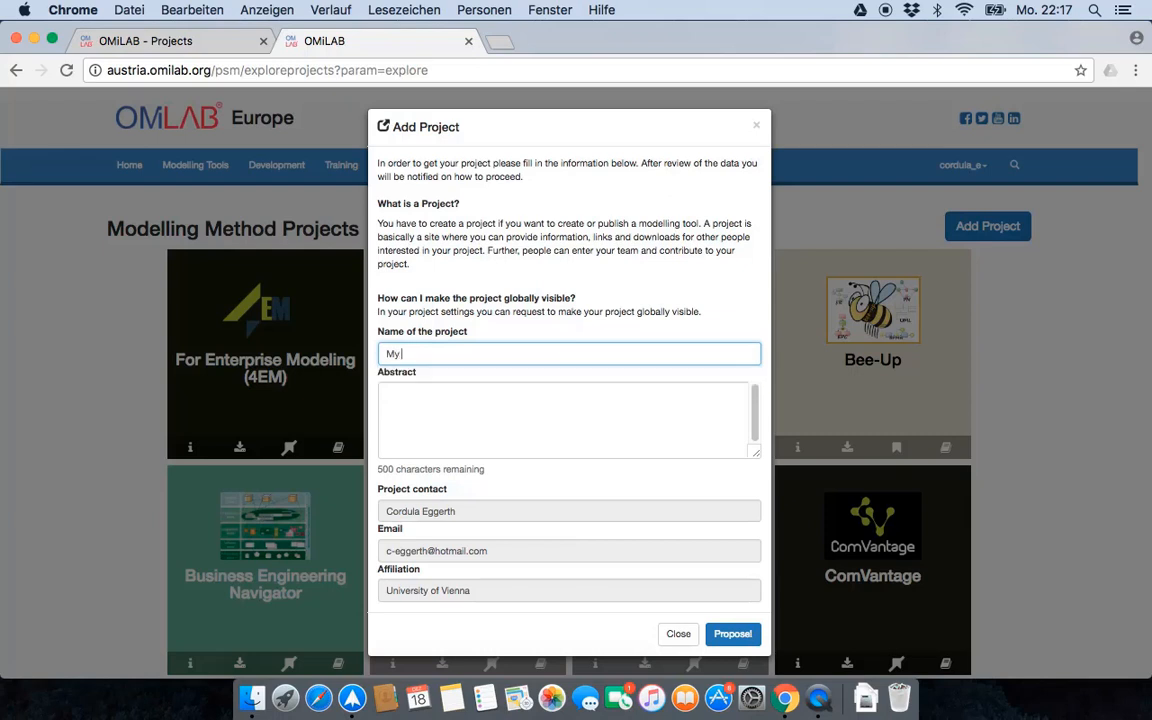
{"action": "type", "text": "New Method"}
- Enter the abstract "This is my new method.", submit the project proposal and dismiss the resulting notice
{"action": "left_click", "coordinate": [524, 406]}
{"action": "type", "text": "T"}
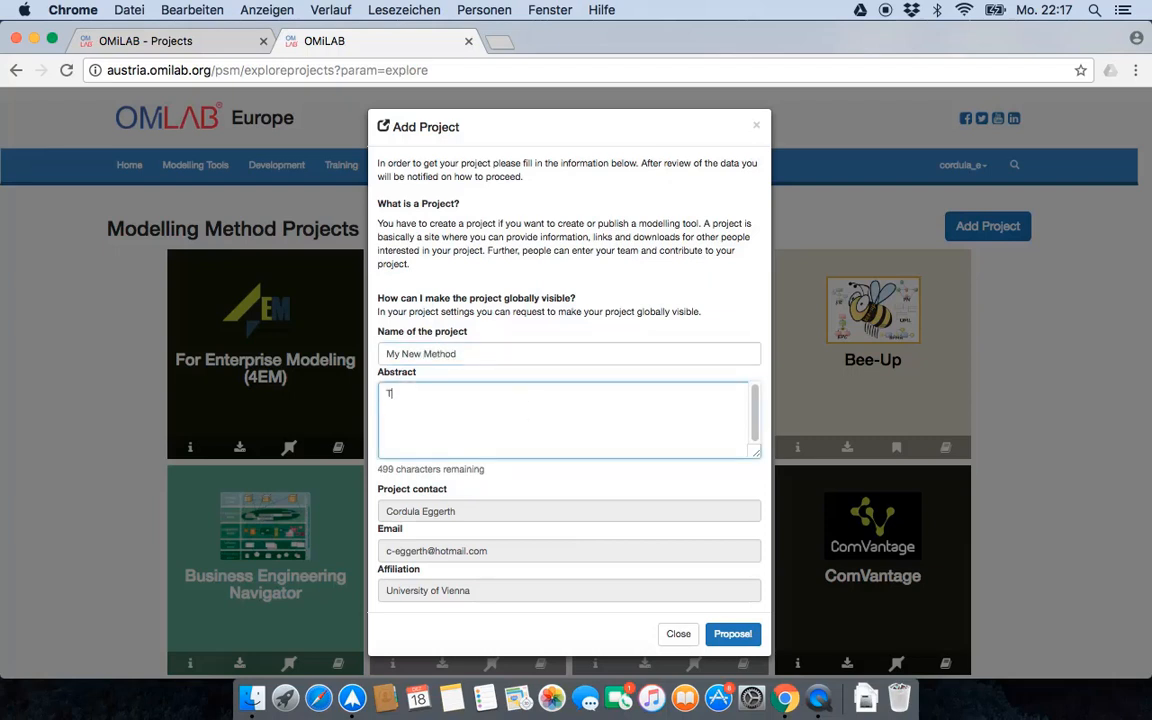
{"action": "type", "text": "his is my new method."}
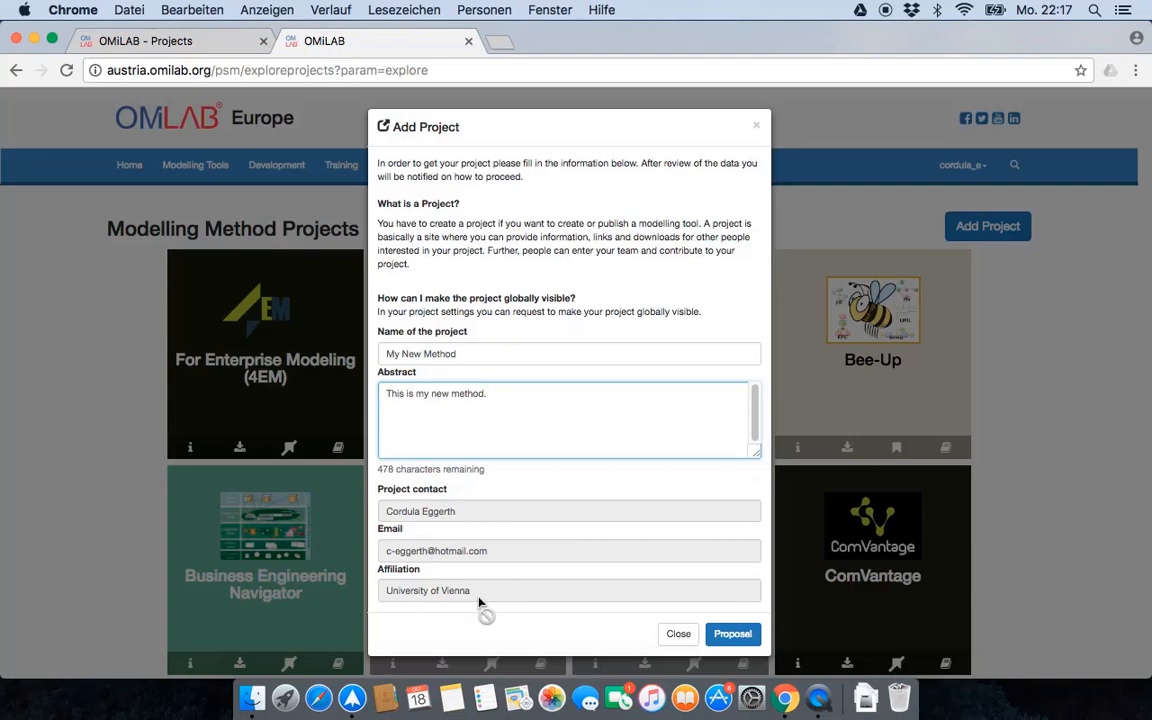
{"action": "left_click", "coordinate": [735, 636]}
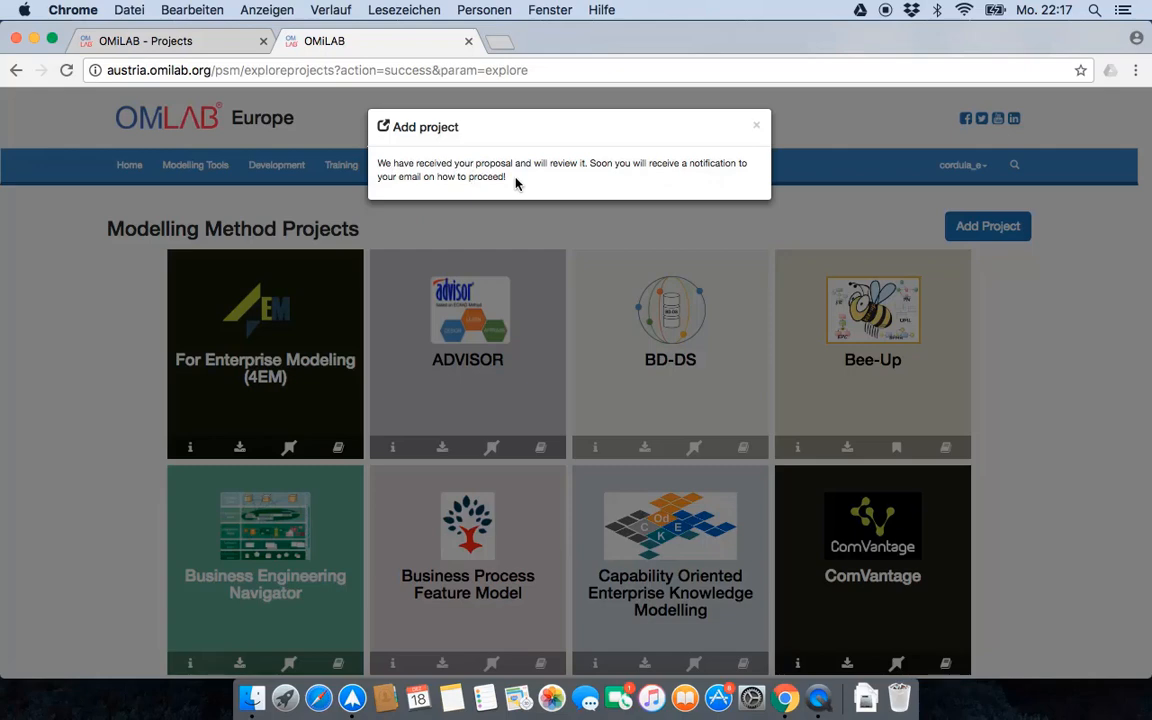
{"action": "left_click", "coordinate": [758, 128]}
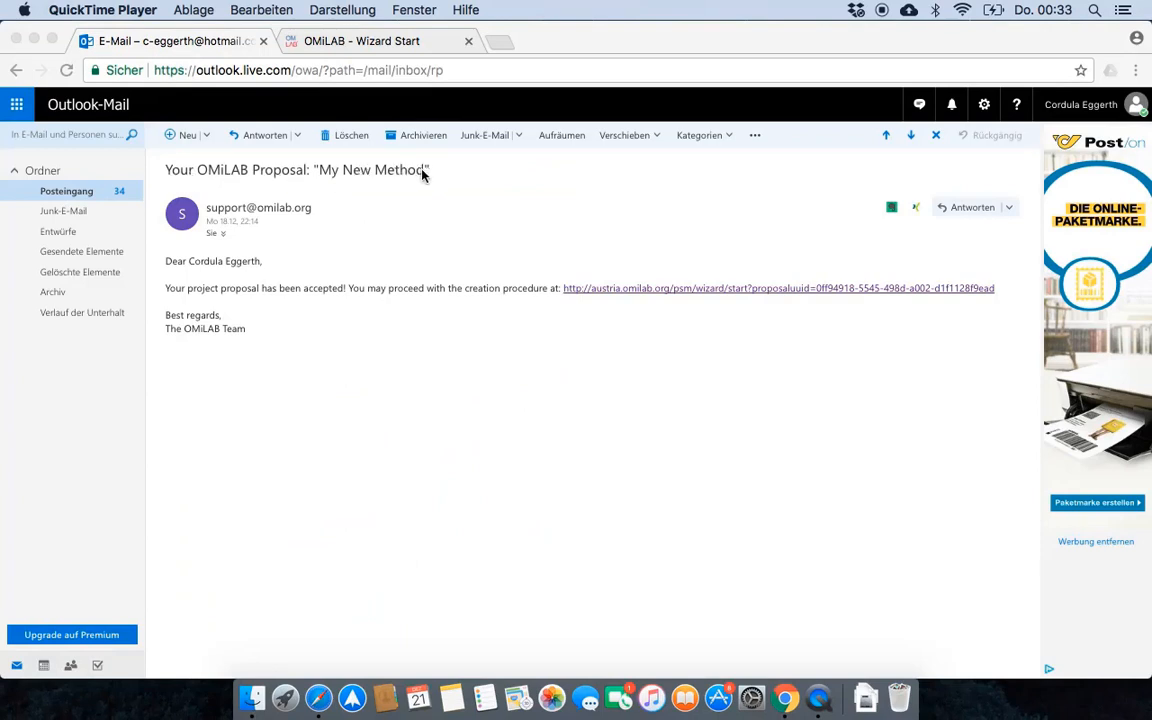
- Switch from the proposal acceptance e-mail to the OMiLAB project wizard and start the project creation
{"action": "left_click", "coordinate": [409, 175]}
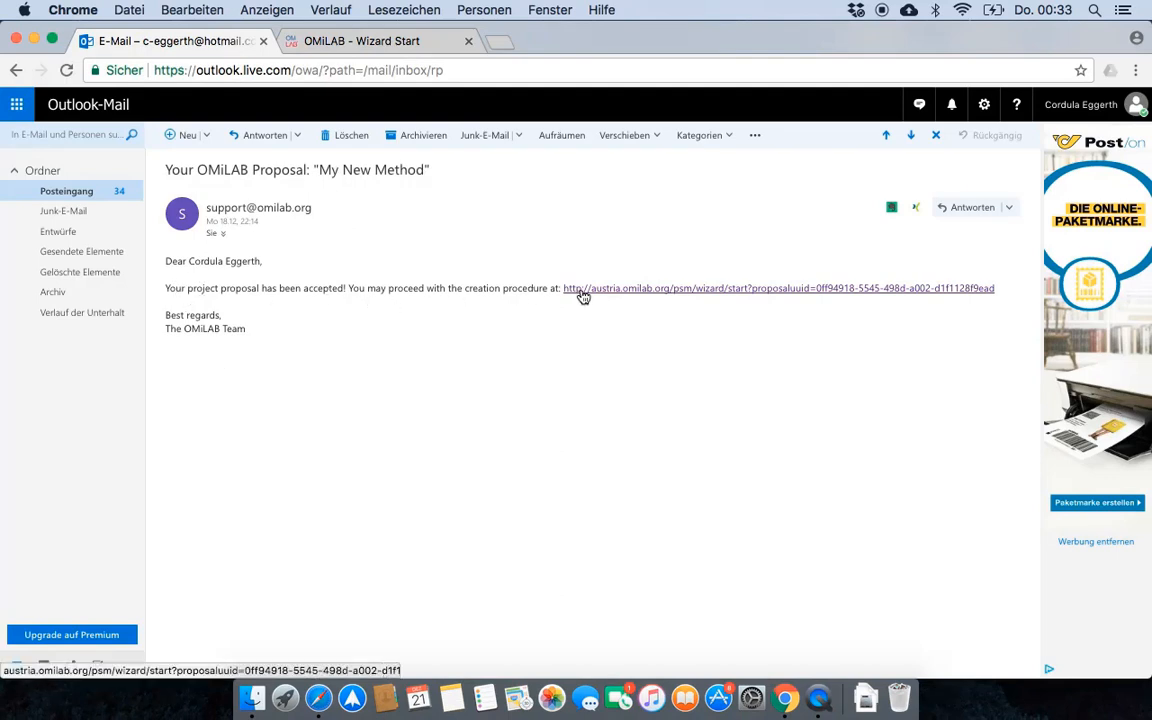
{"action": "left_click", "coordinate": [437, 41]}
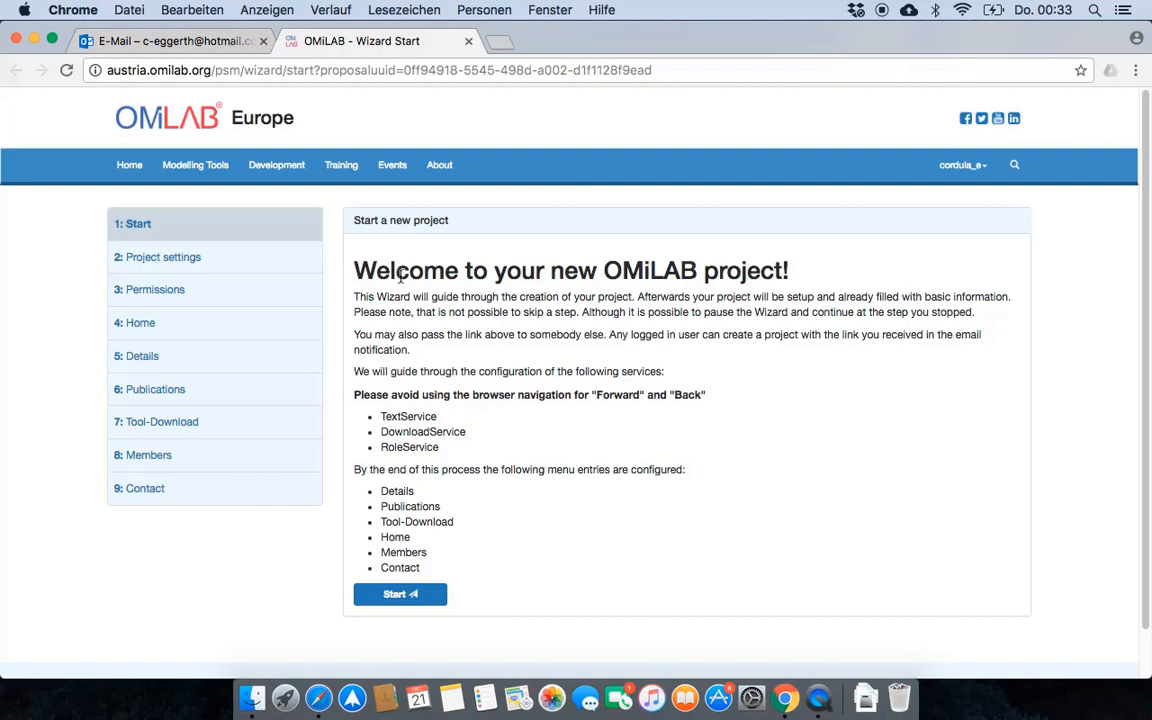
{"action": "left_click_drag", "start_coordinate": [352, 270], "coordinate": [793, 279]}
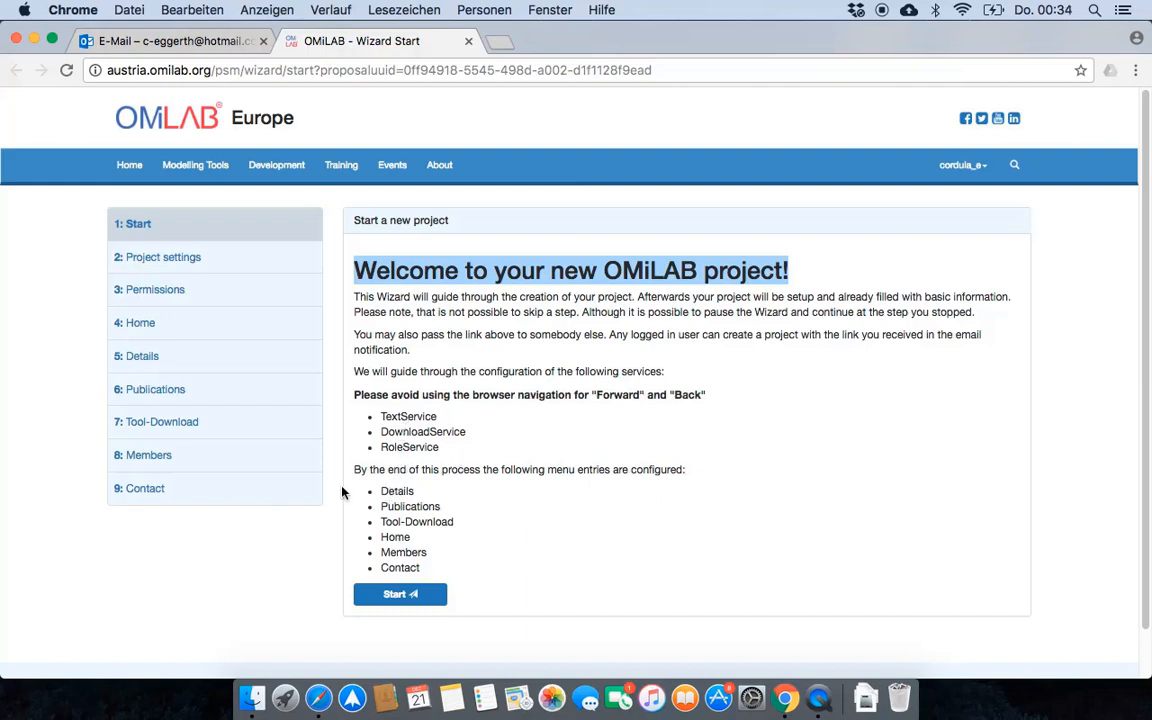
{"action": "left_click_drag", "start_coordinate": [354, 471], "coordinate": [432, 482]}
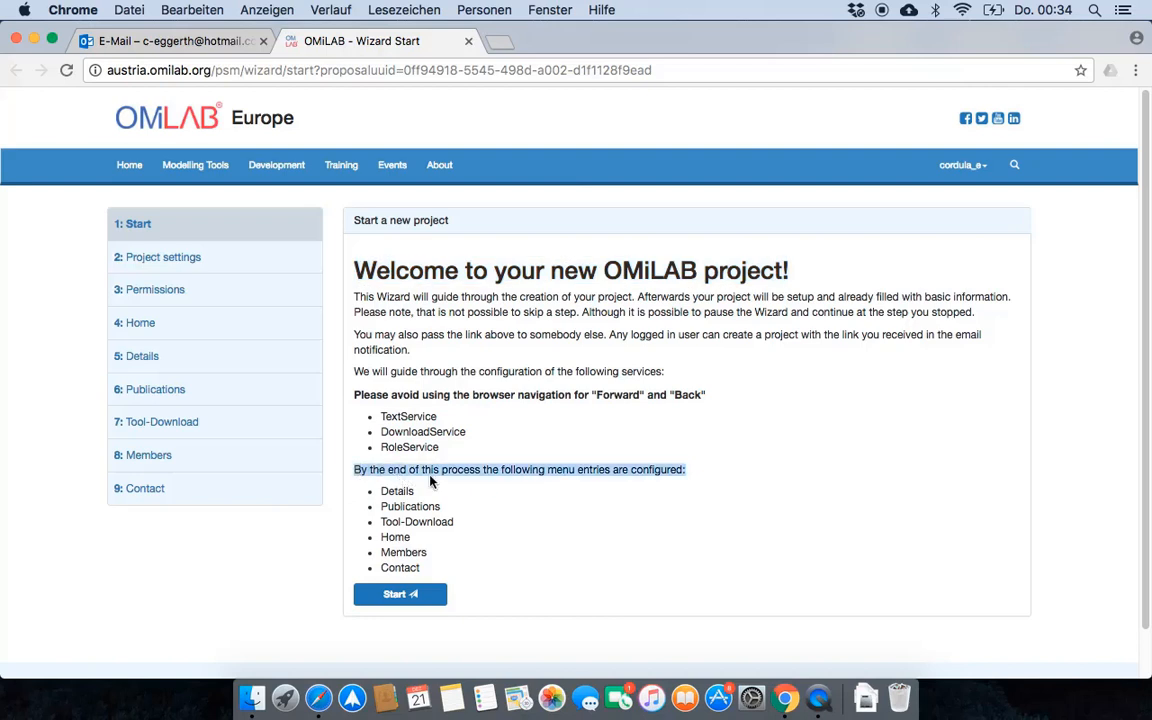
{"action": "left_click", "coordinate": [512, 588]}
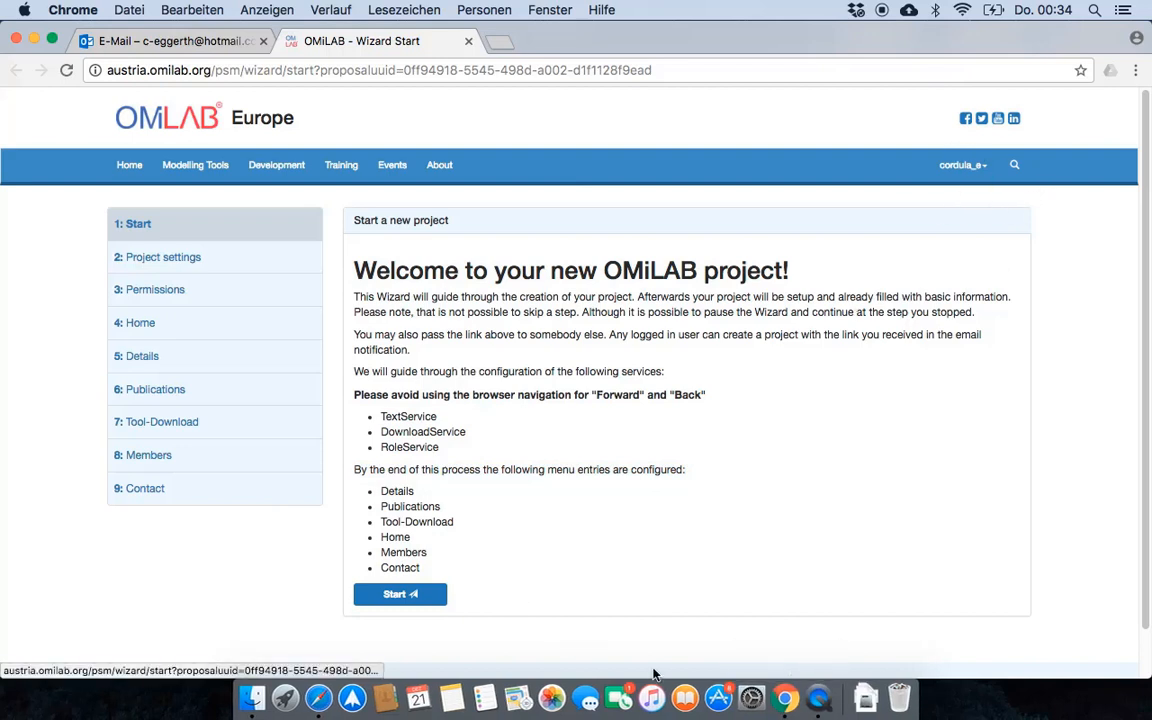
{"action": "left_click", "coordinate": [437, 597]}
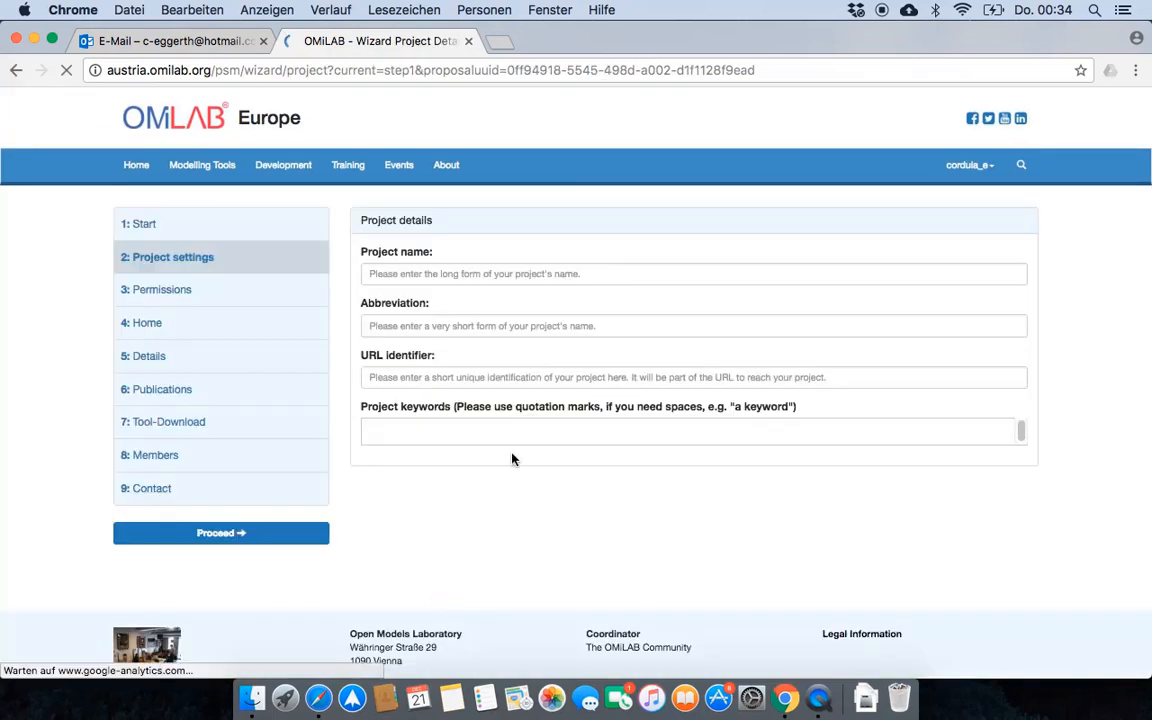
- Close the Outlook page with the proposal acceptance e-mail, leaving only the project wizard open
{"action": "left_click", "coordinate": [414, 272]}
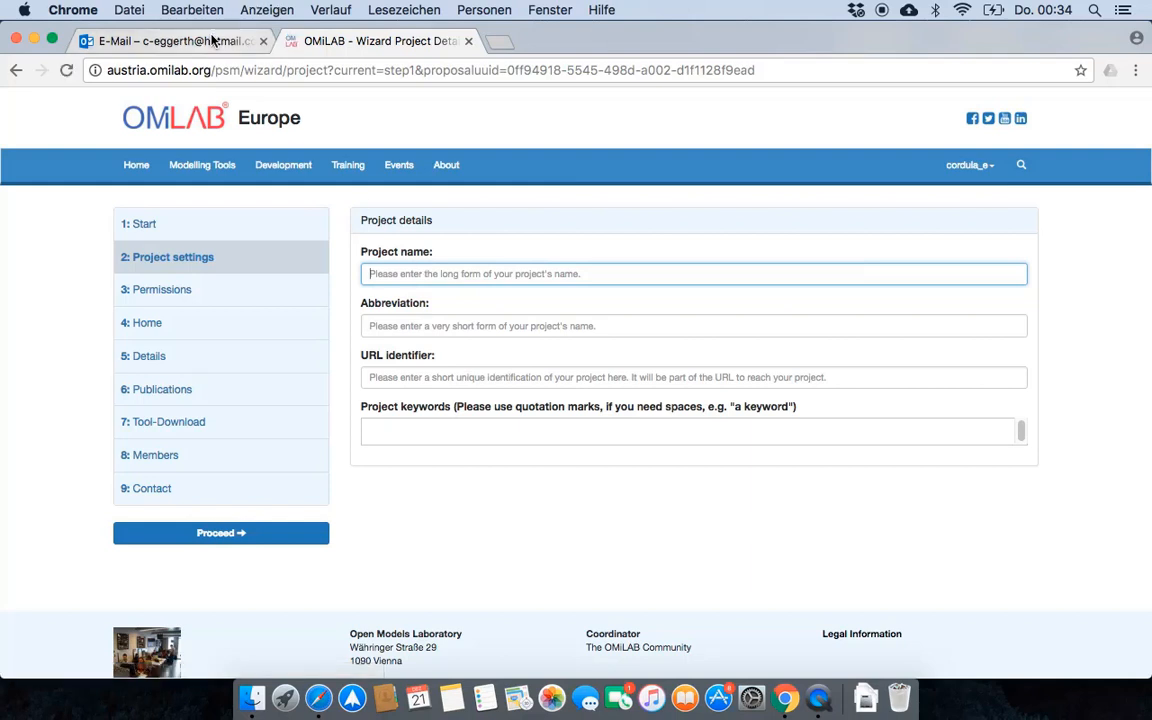
{"action": "left_click", "coordinate": [240, 41]}
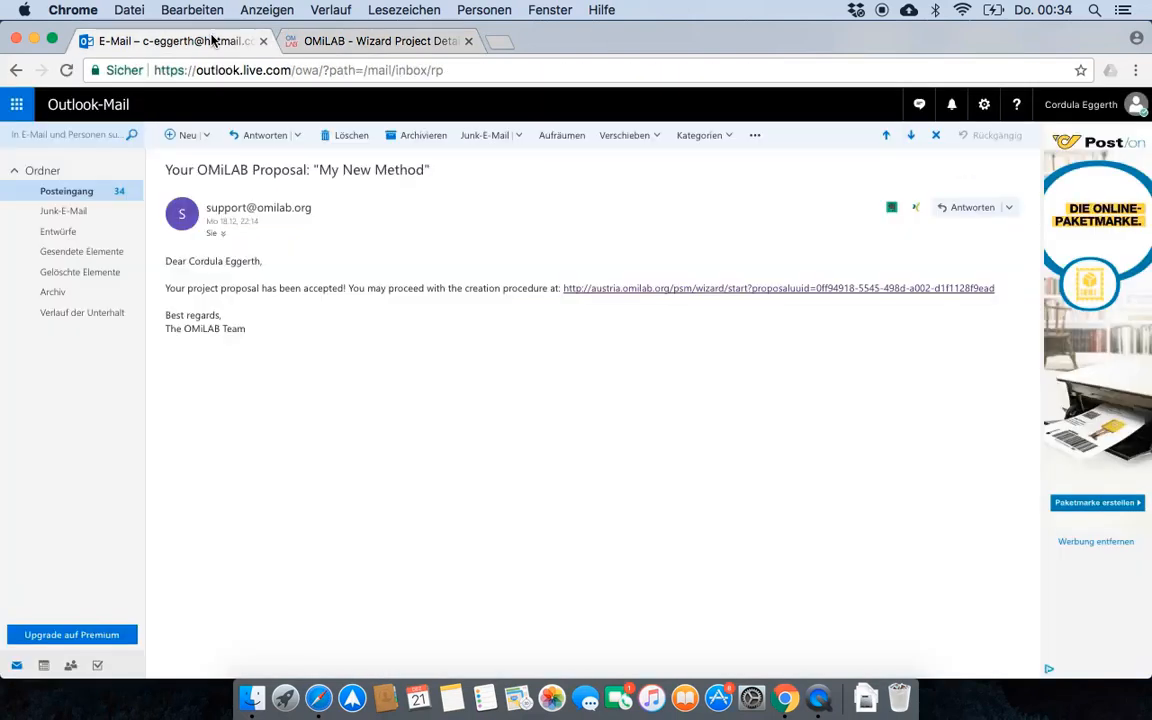
{"action": "left_click", "coordinate": [264, 42]}
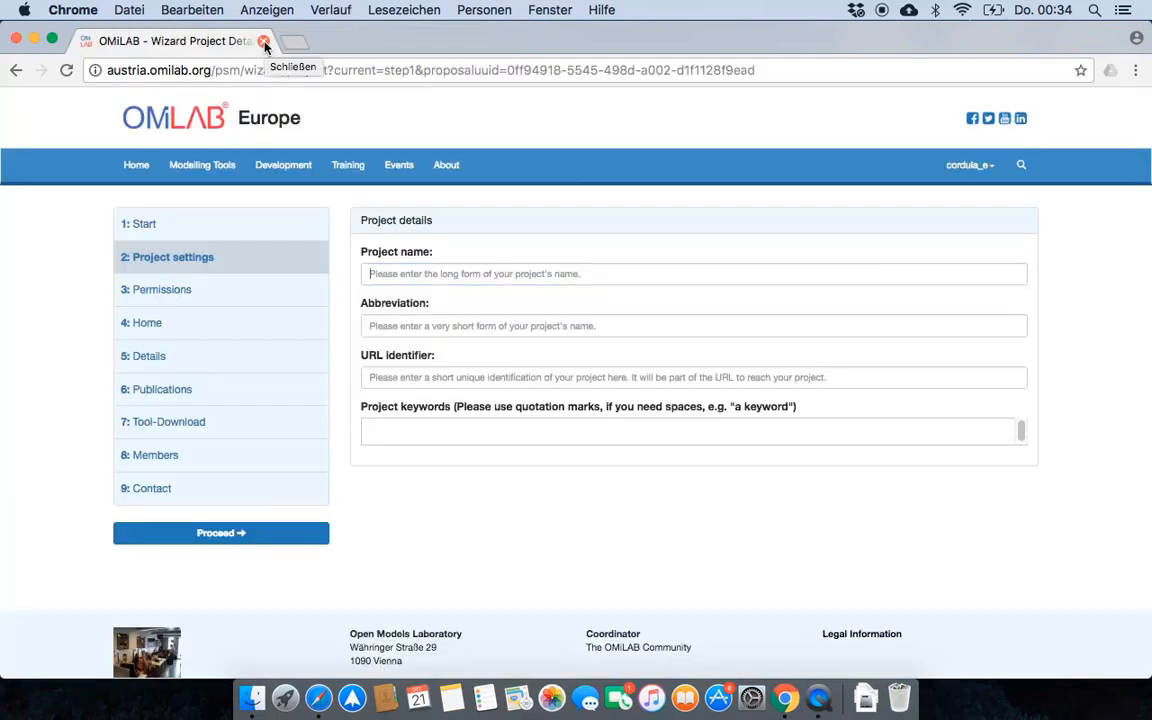
- Fill in the project details with the name "My New Method", abbreviation "MNM" and URL identifier "mnm"
{"action": "left_click", "coordinate": [426, 277]}
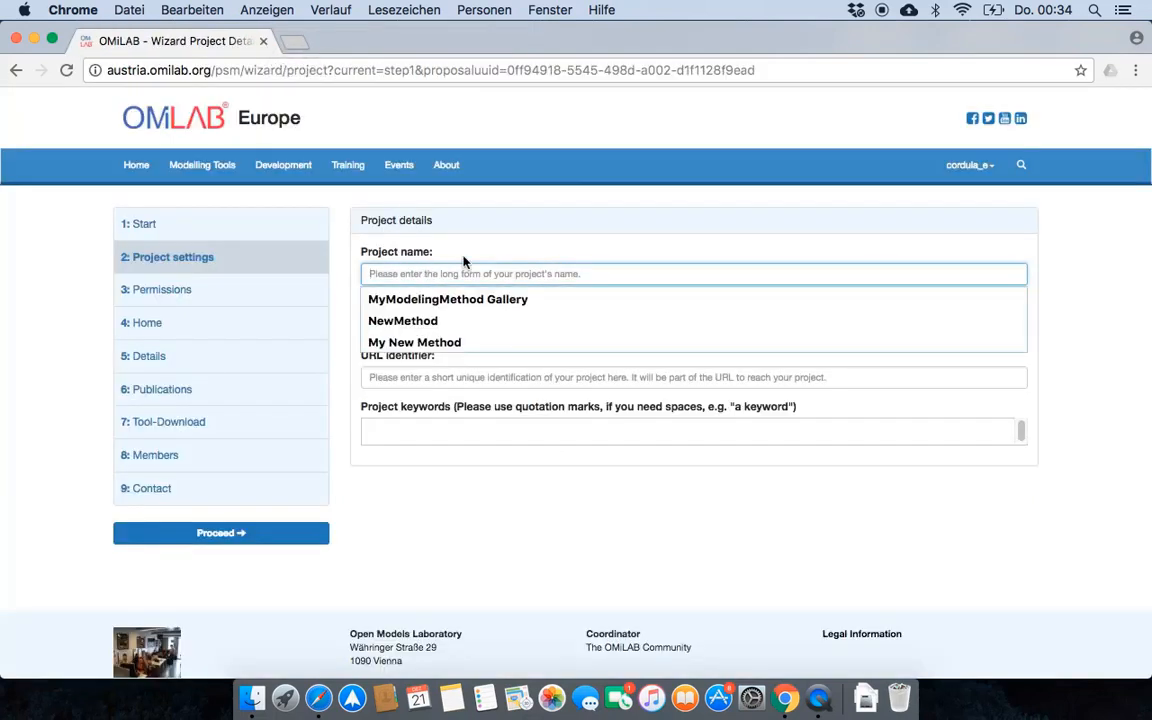
{"action": "left_click", "coordinate": [388, 342]}
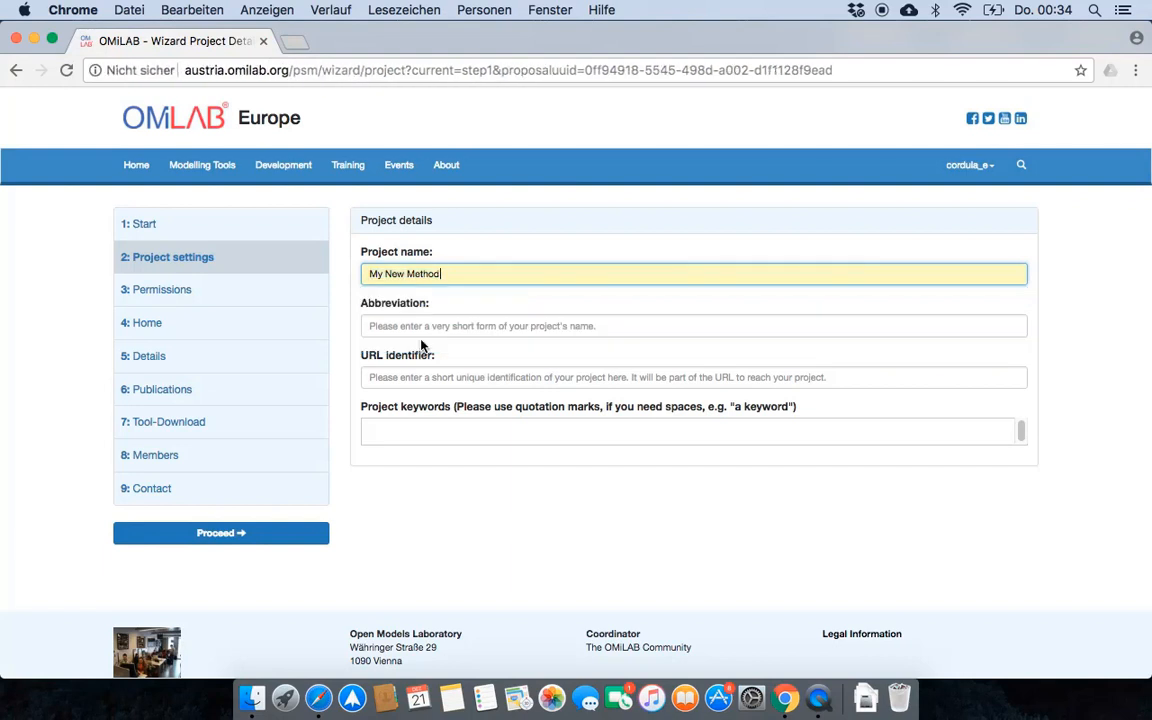
{"action": "left_click", "coordinate": [415, 327]}
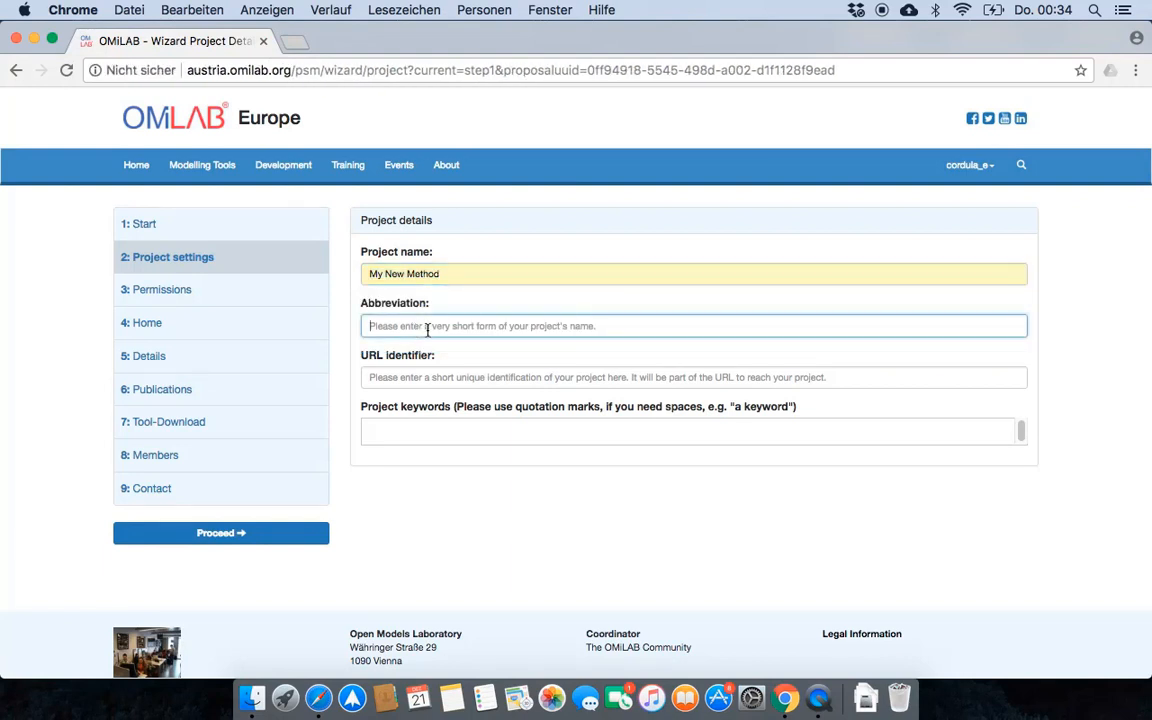
{"action": "type", "text": "MNM"}
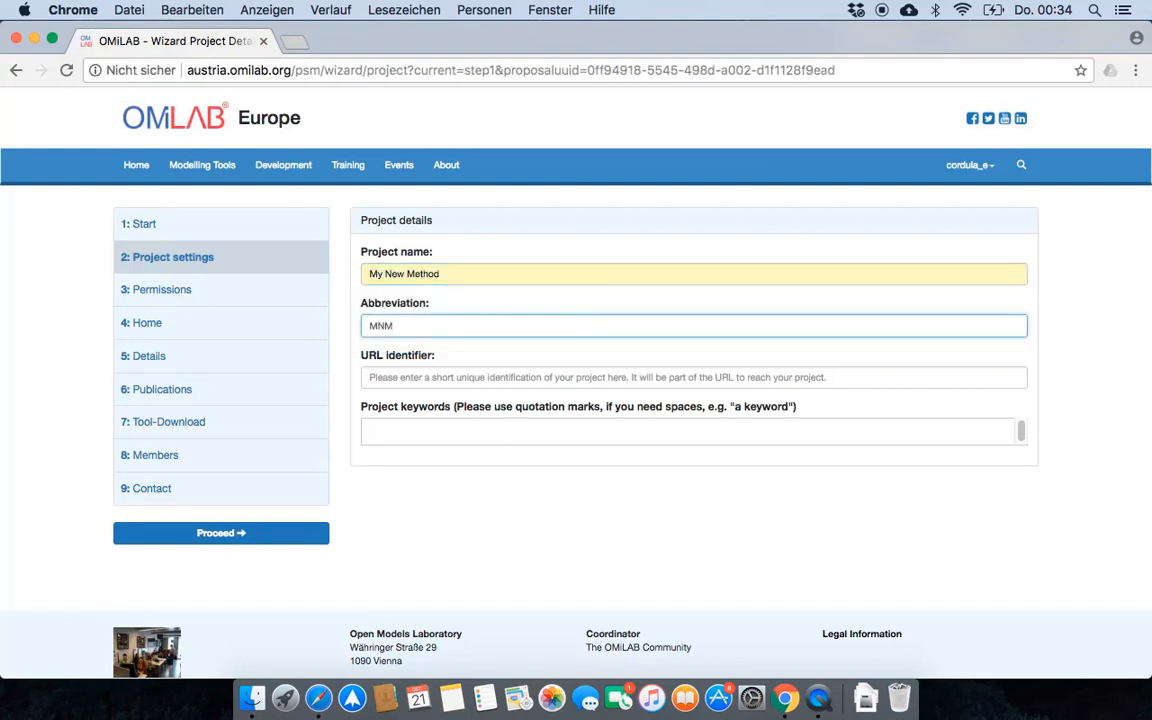
{"action": "left_click", "coordinate": [426, 379]}
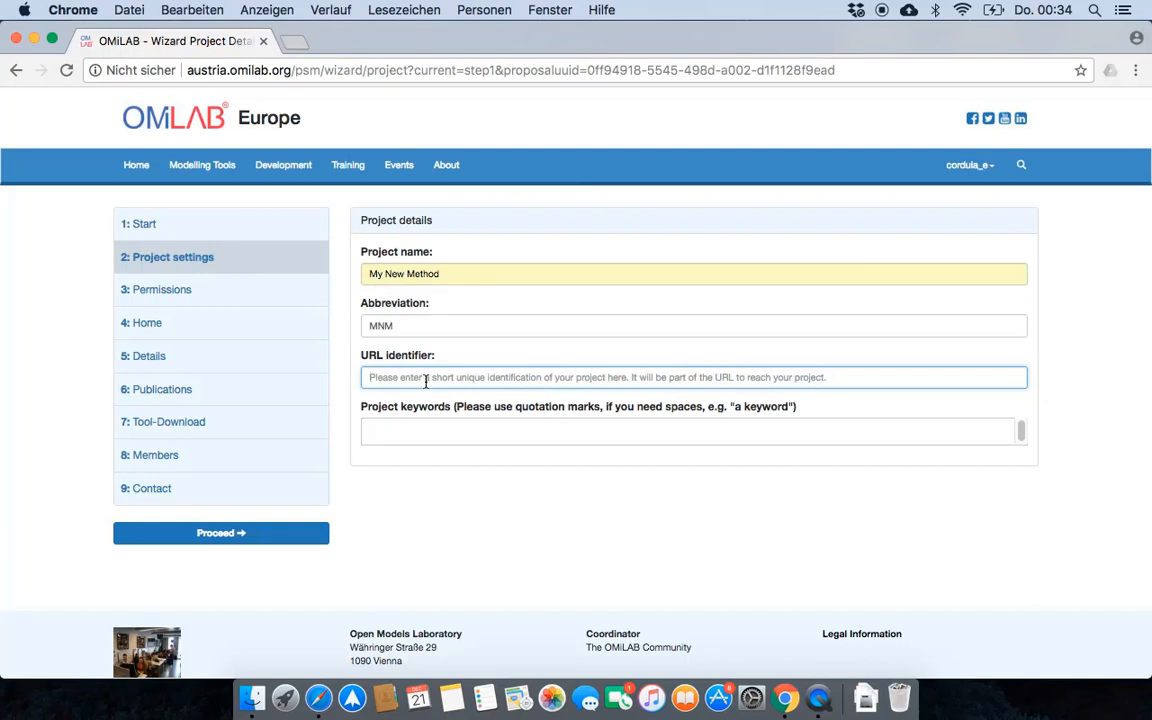
{"action": "type", "text": "mnm"}
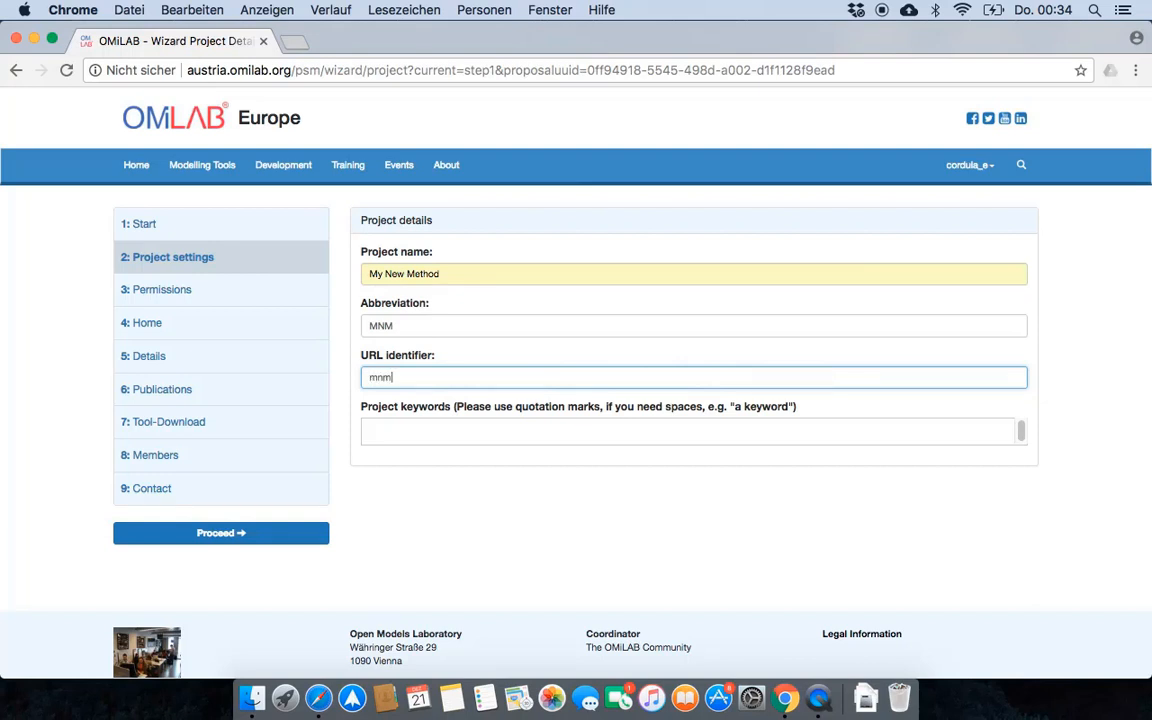
- Add the project keywords MyNewMethod, Modeling and Modellierung, and proceed to the next page of project settings
{"action": "left_click", "coordinate": [435, 432]}
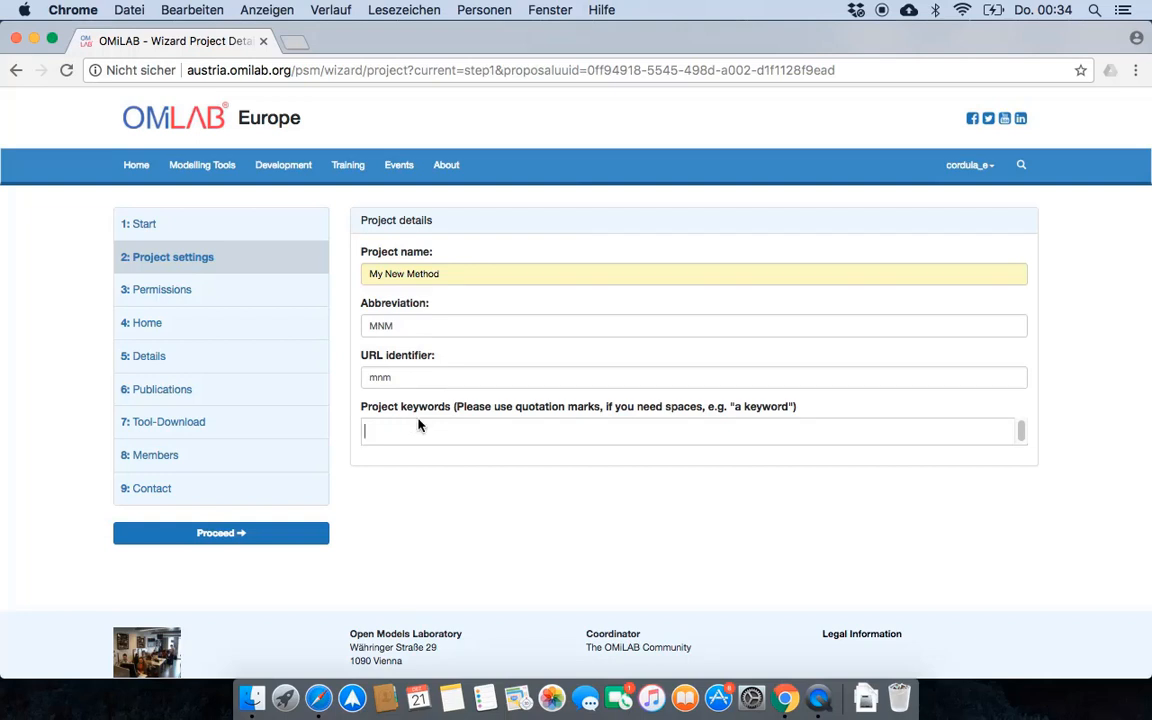
{"action": "type", "text": "M"}
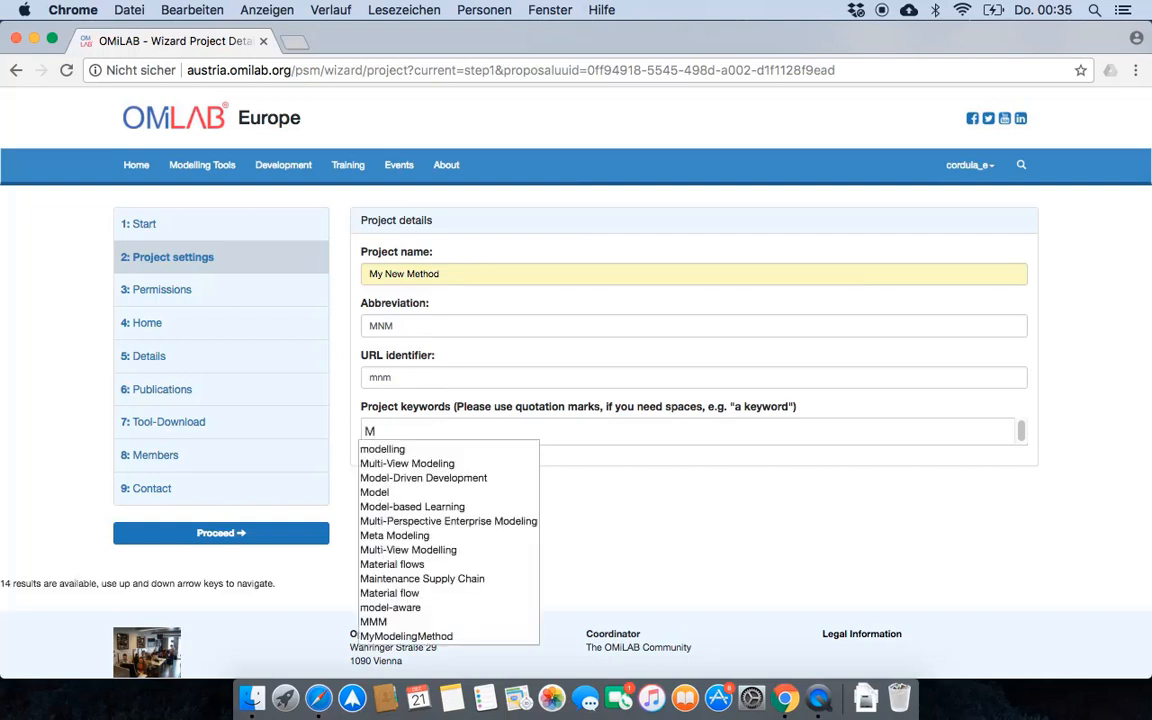
{"action": "type", "text": "y"}
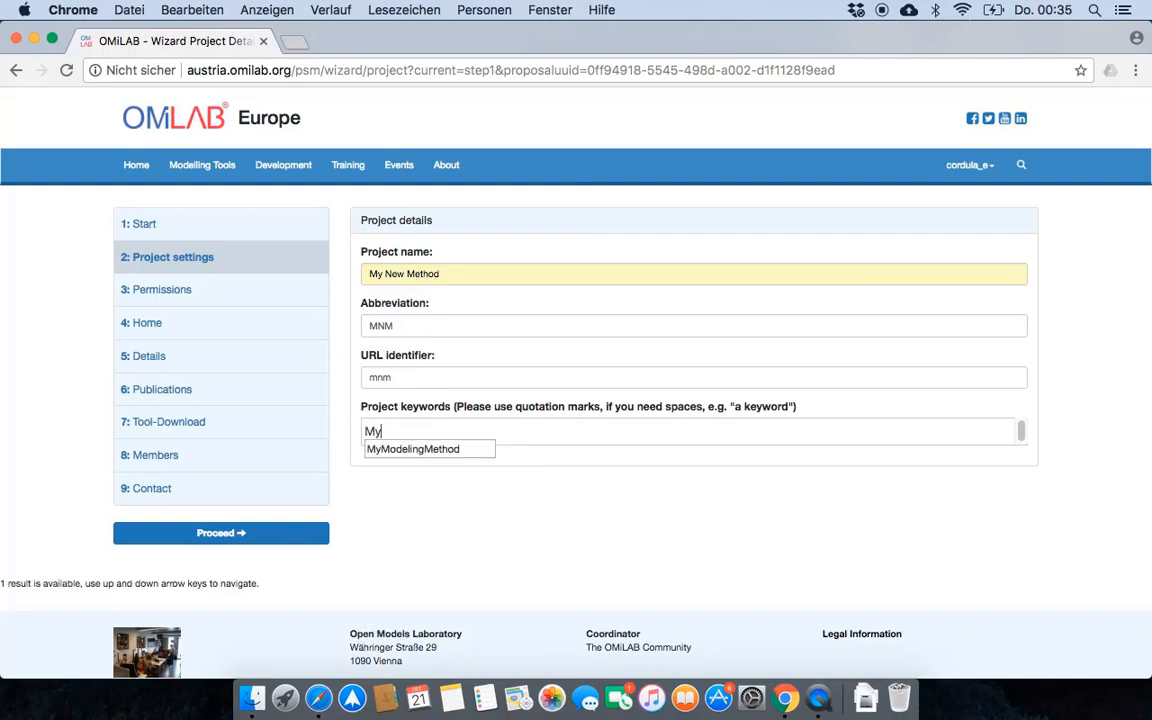
{"action": "type", "text": "NewMethod"}
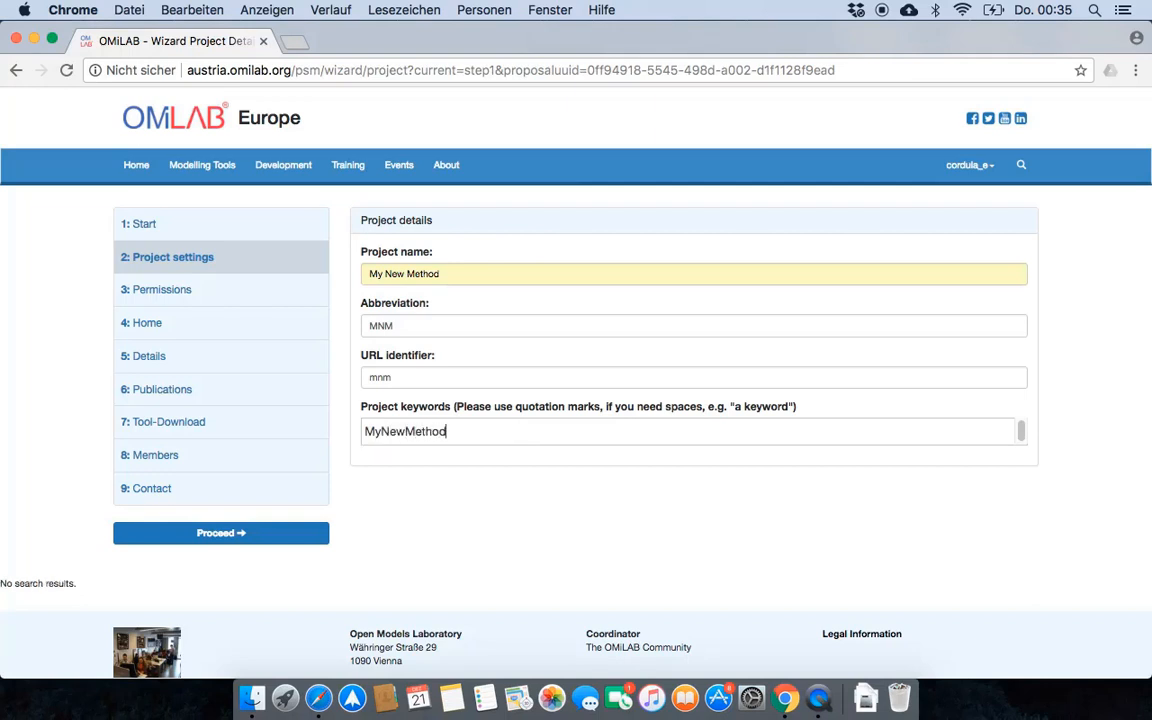
{"action": "key", "text": "Return"}
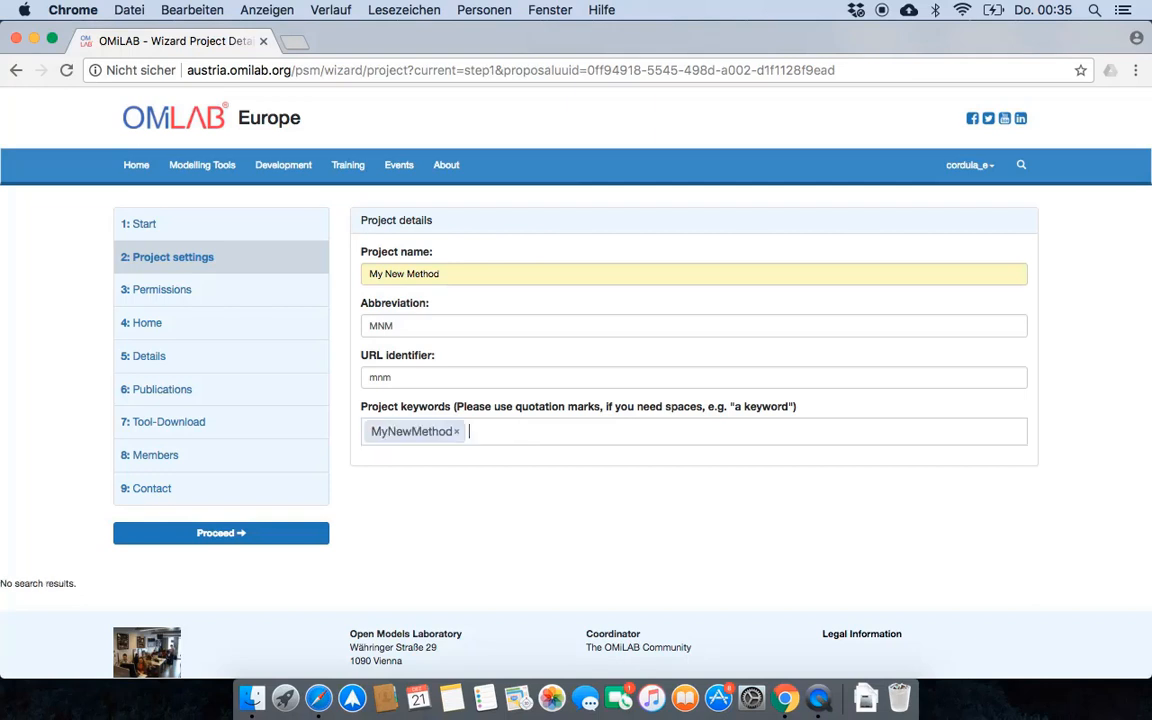
{"action": "type", "text": "Model"}
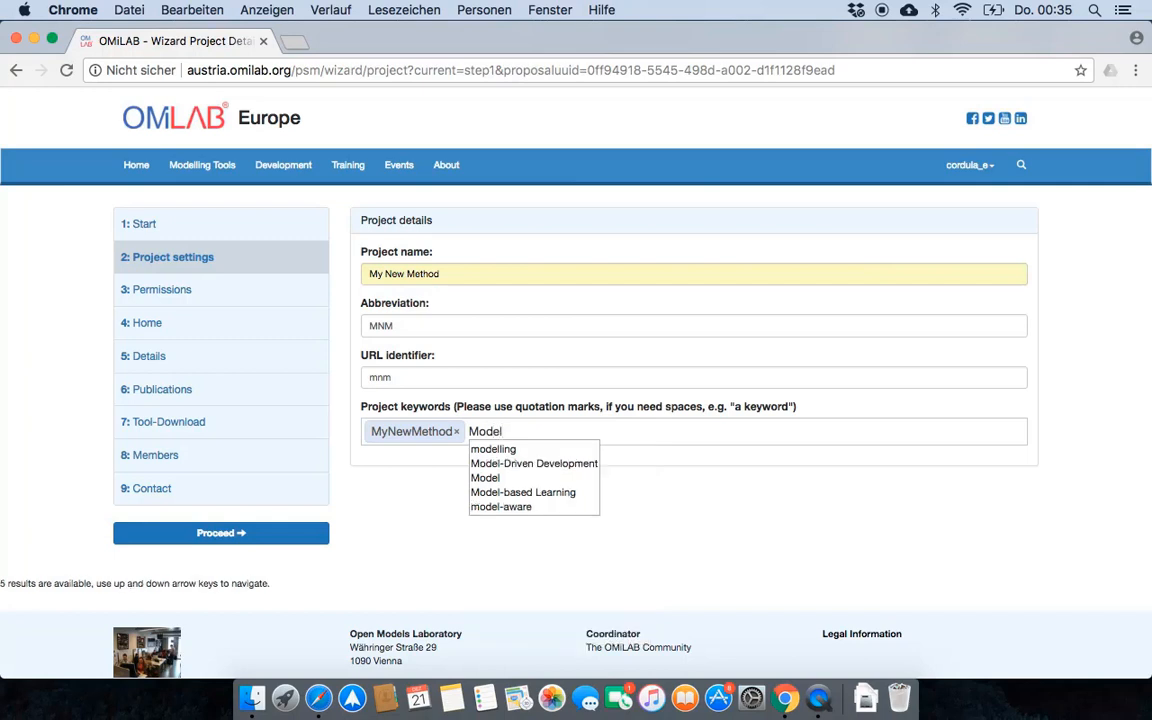
{"action": "type", "text": "ing"}
{"action": "key", "text": "Return"}
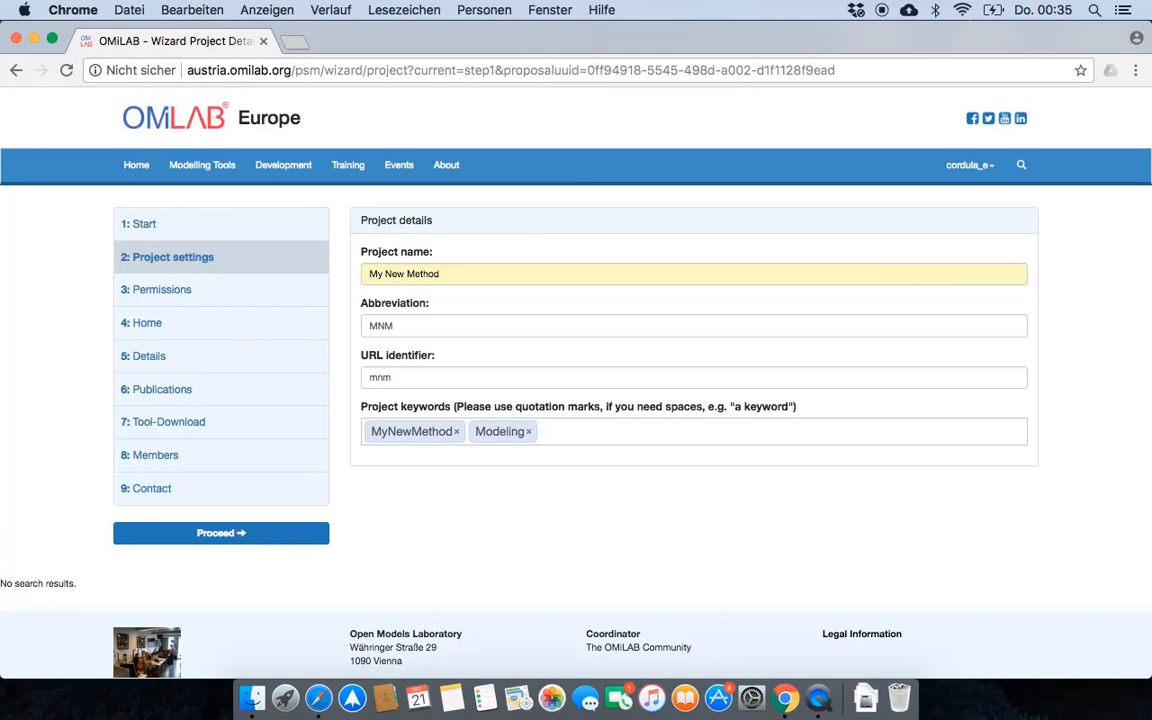
{"action": "type", "text": "Model"}
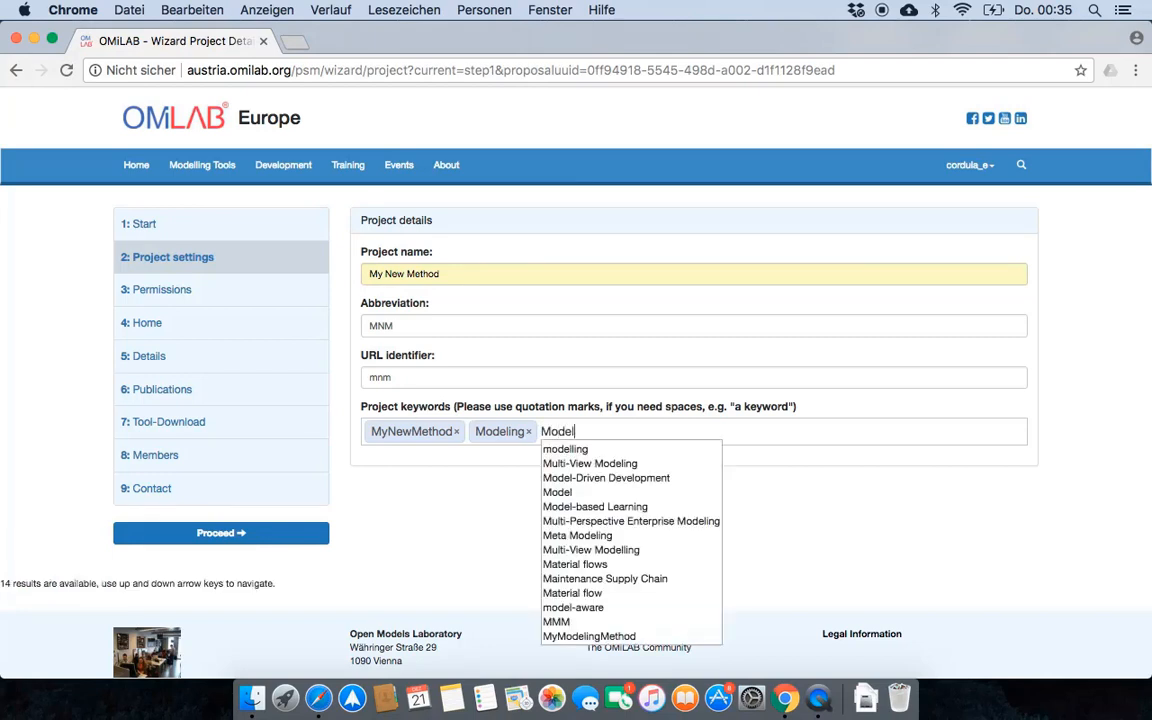
{"action": "type", "text": "lierung"}
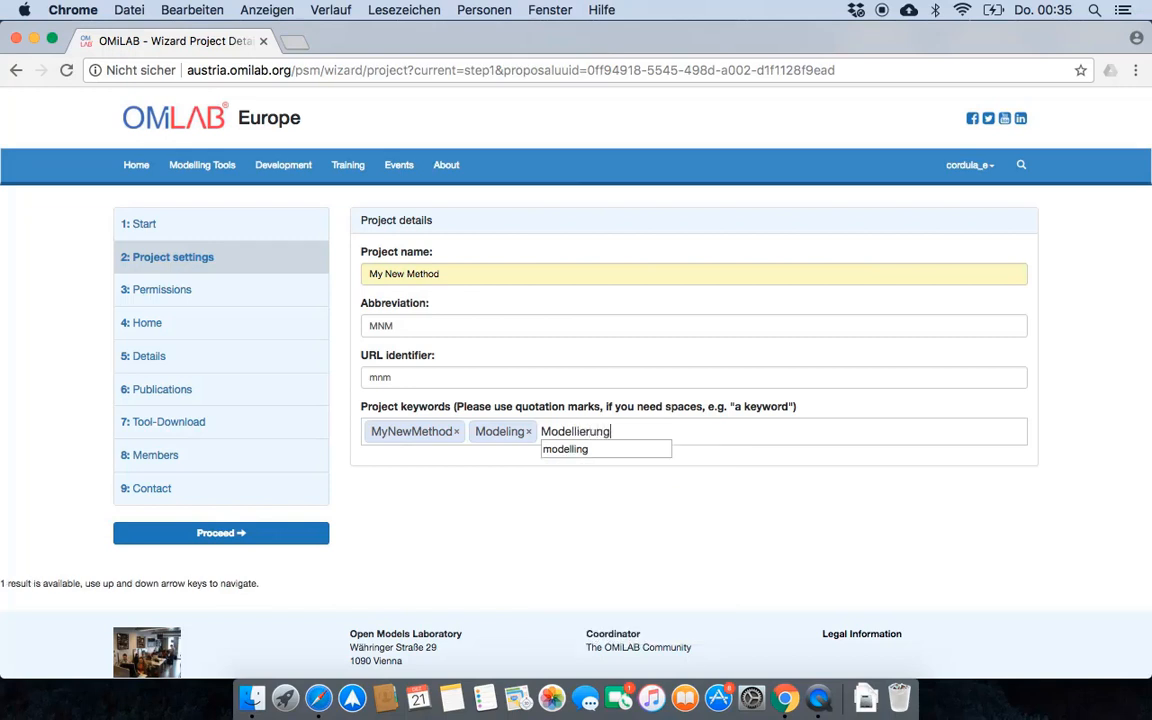
{"action": "left_click", "coordinate": [538, 324]}
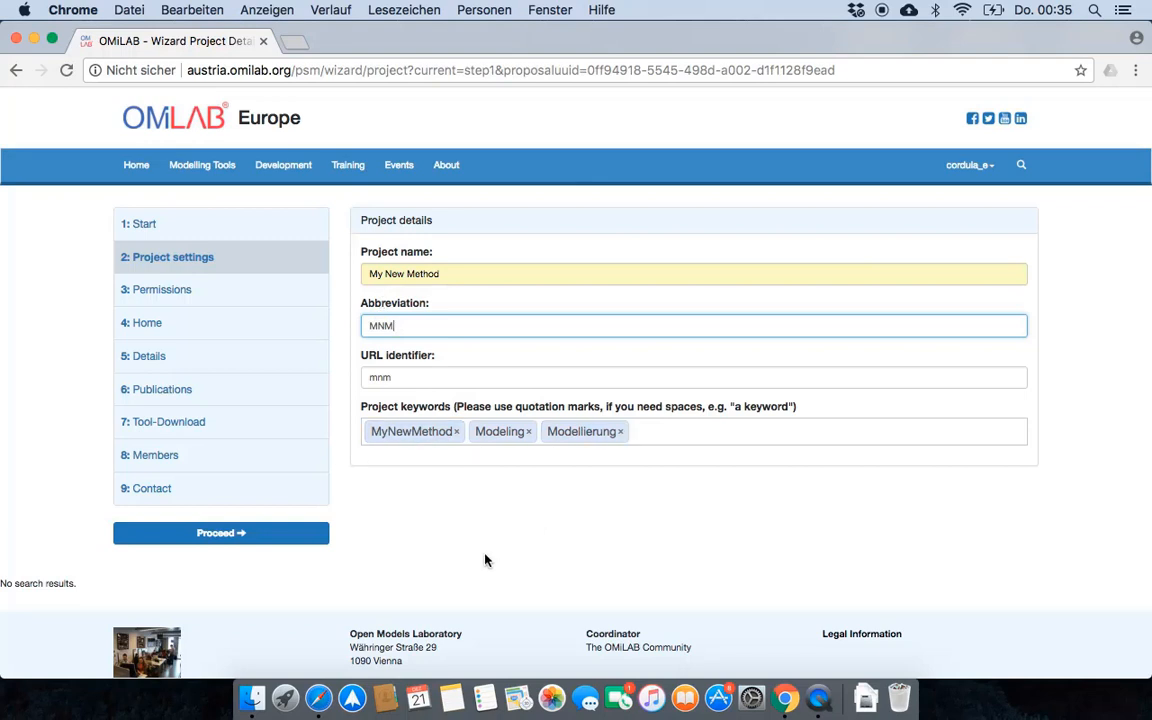
{"action": "left_click", "coordinate": [301, 541]}
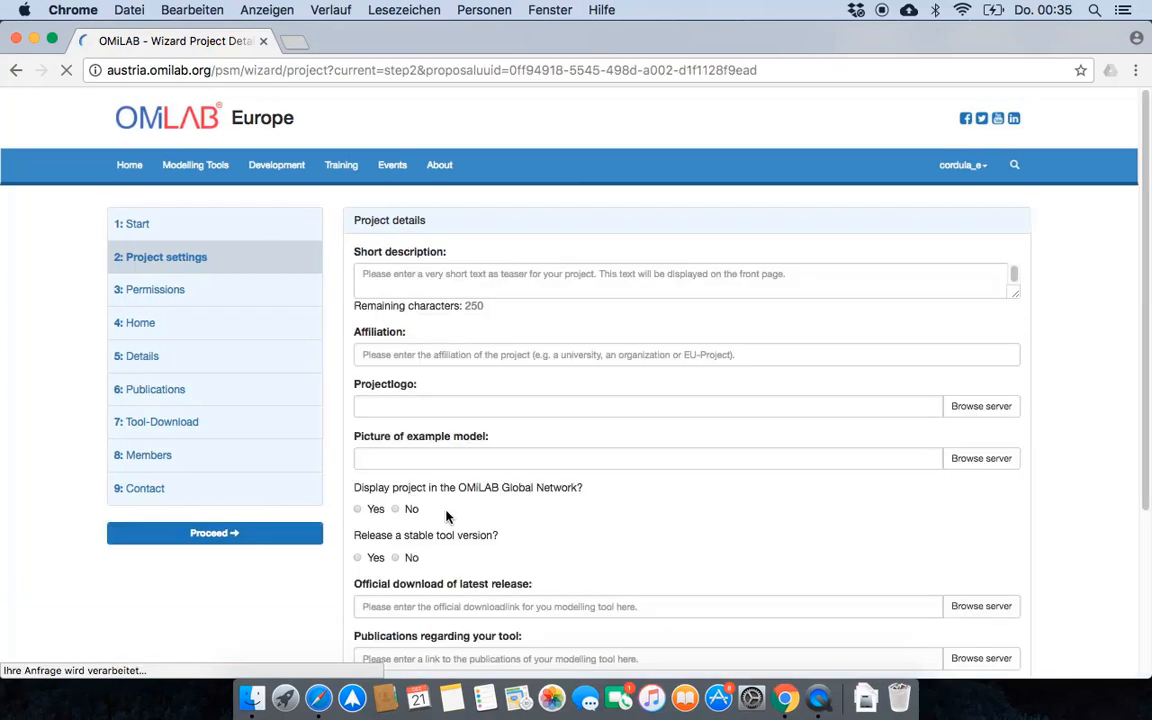
- Enter the short project description "This is the new modeling method."
{"action": "left_click", "coordinate": [419, 277]}
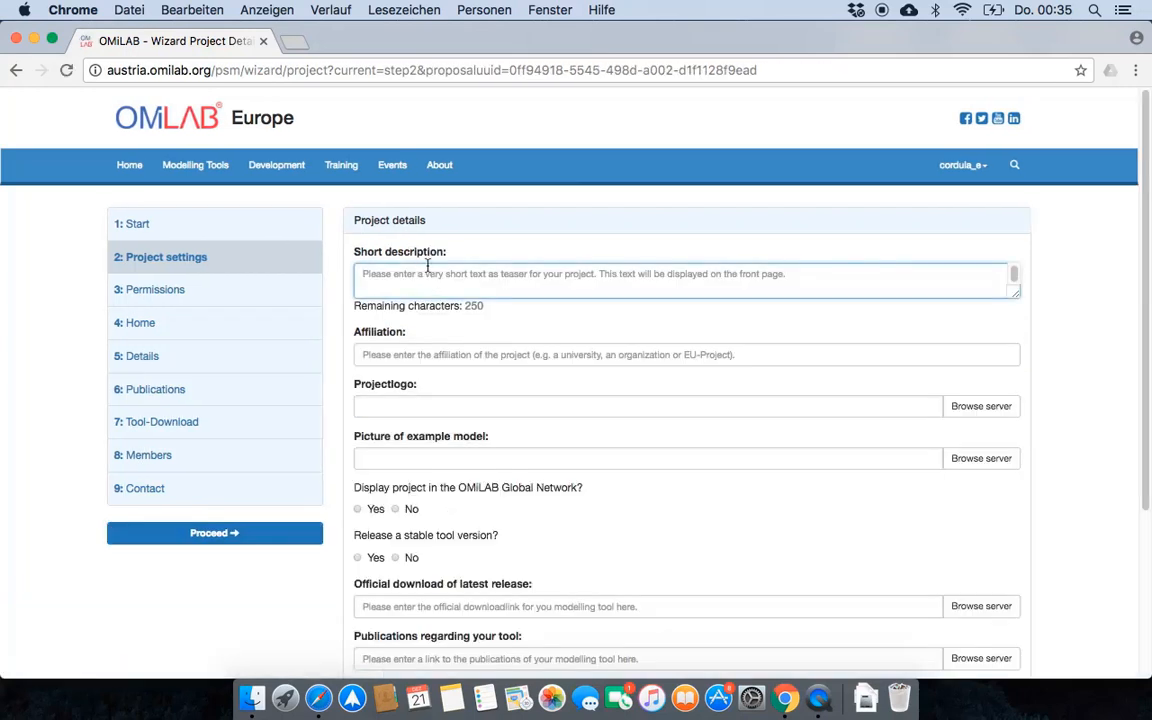
{"action": "type", "text": "Thi"}
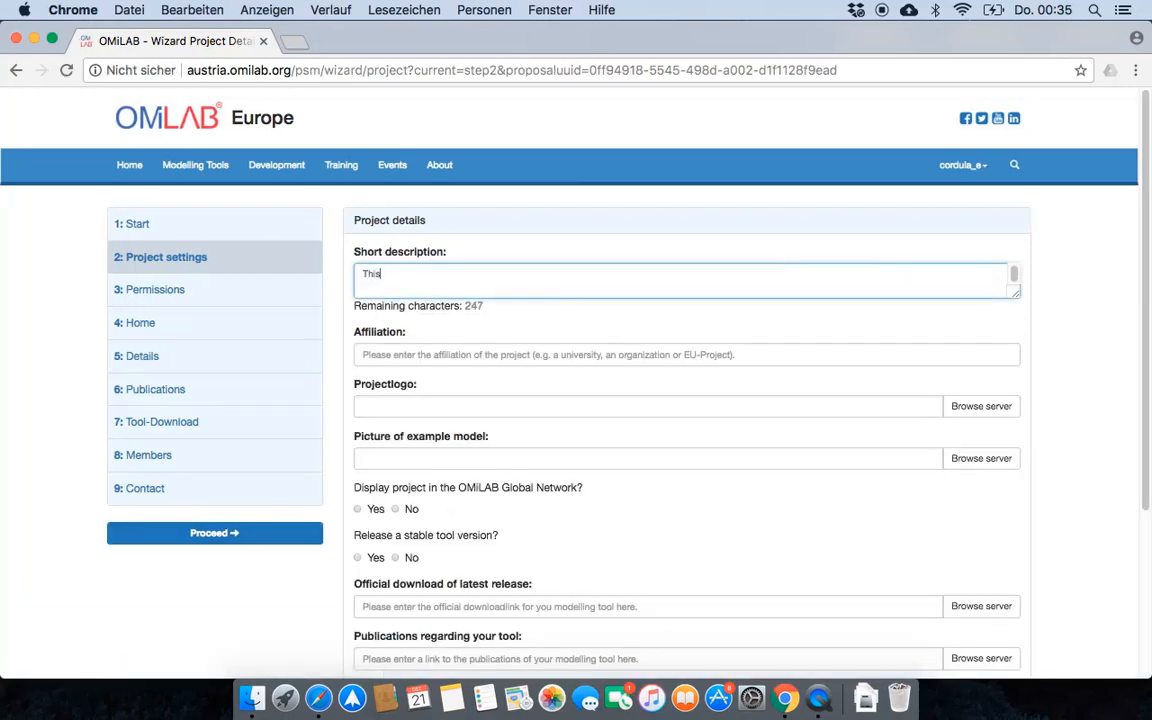
{"action": "type", "text": "s is the new modelling met"}
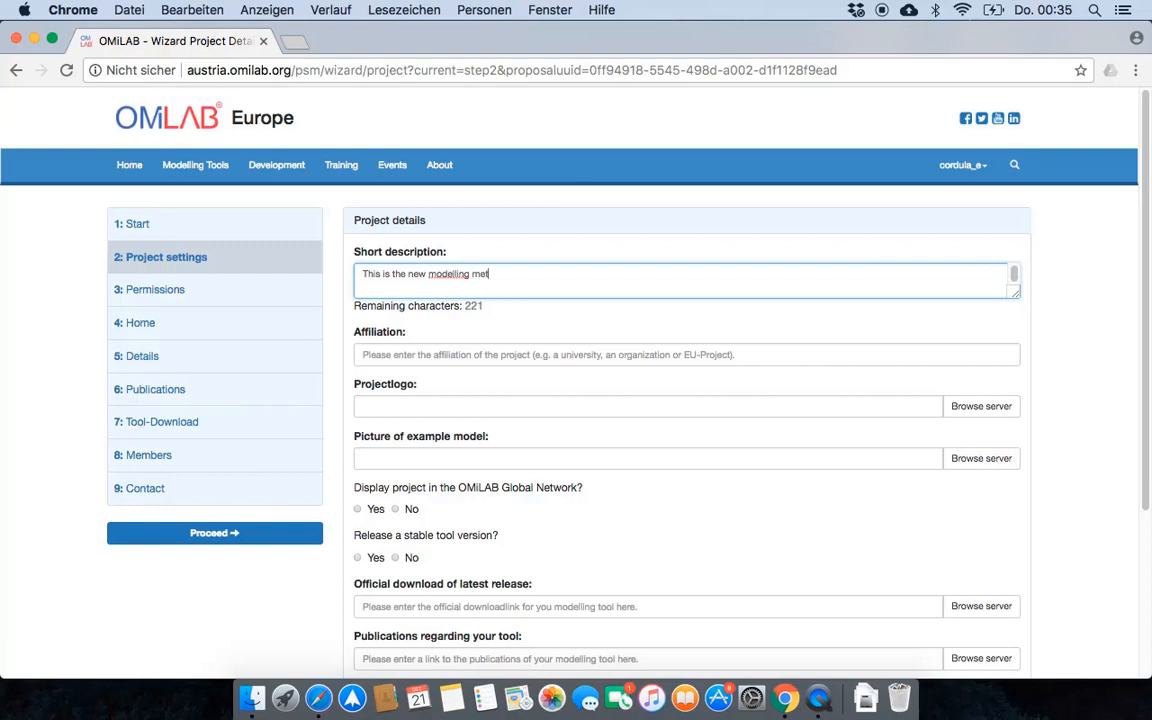
{"action": "type", "text": "hod"}
{"action": "key", "text": "BackSpace"}
{"action": "left_click", "coordinate": [534, 277]}
{"action": "type", "text": "."}
- Enter "University of Vienna" as the project's affiliation
{"action": "left_click", "coordinate": [493, 353]}
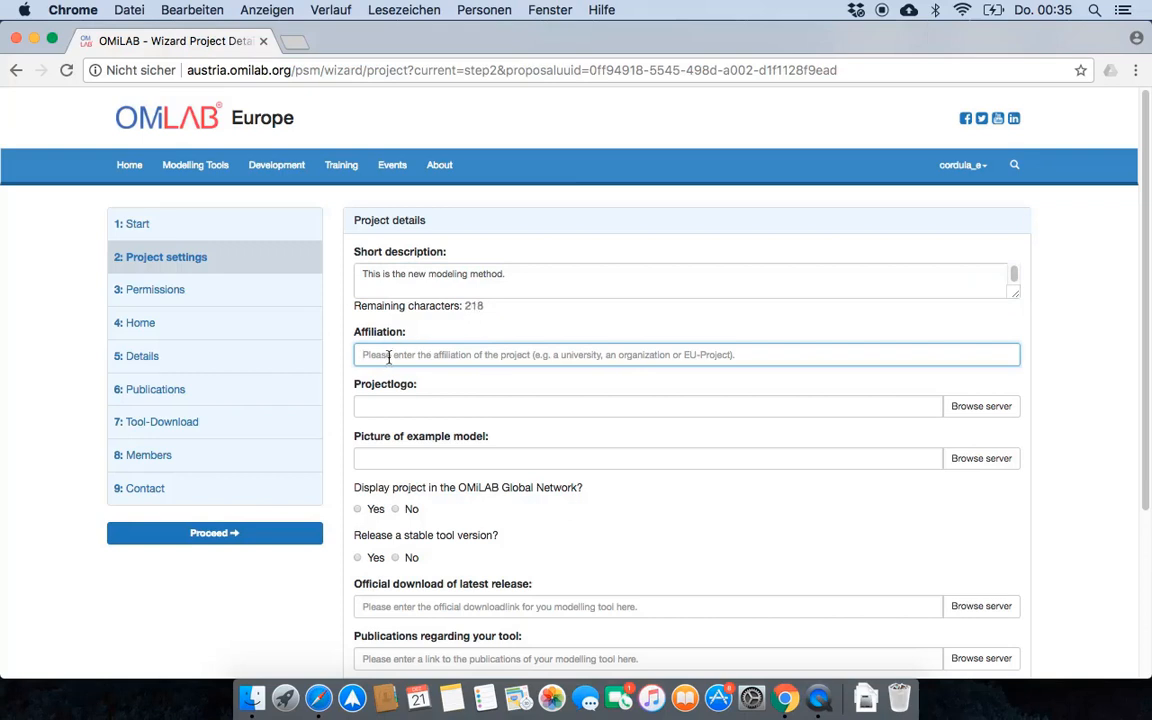
{"action": "type", "text": "University"}
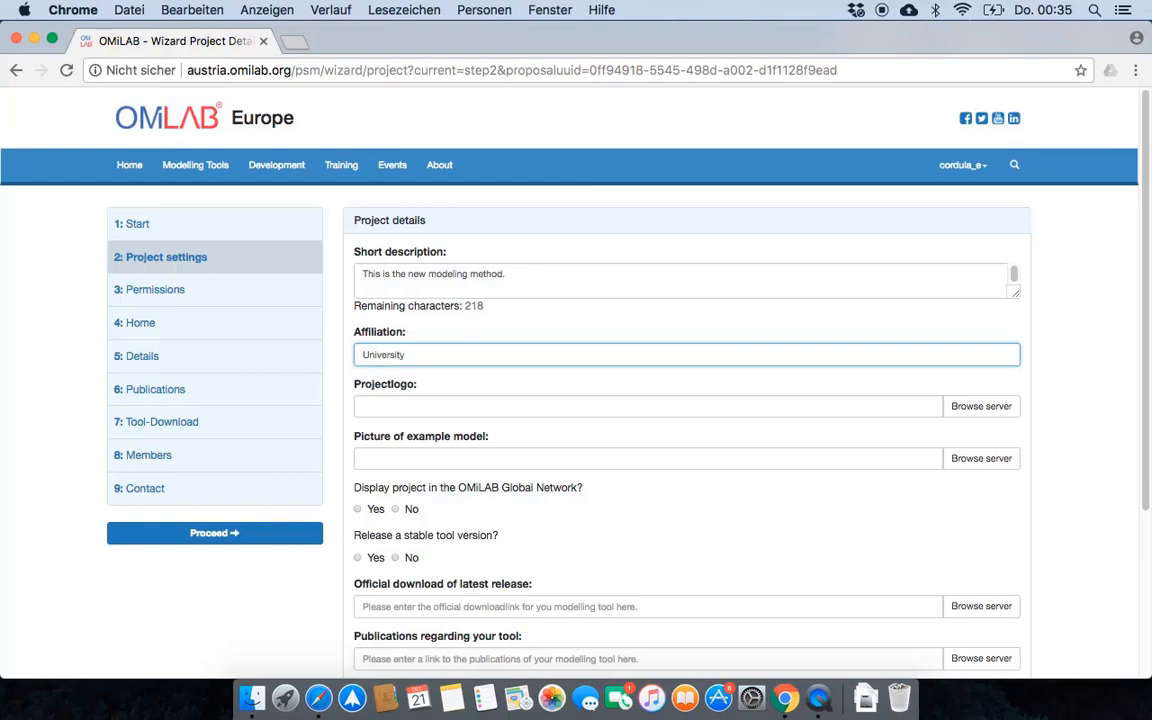
{"action": "type", "text": " of Vienna"}
{"action": "left_click", "coordinate": [397, 410]}
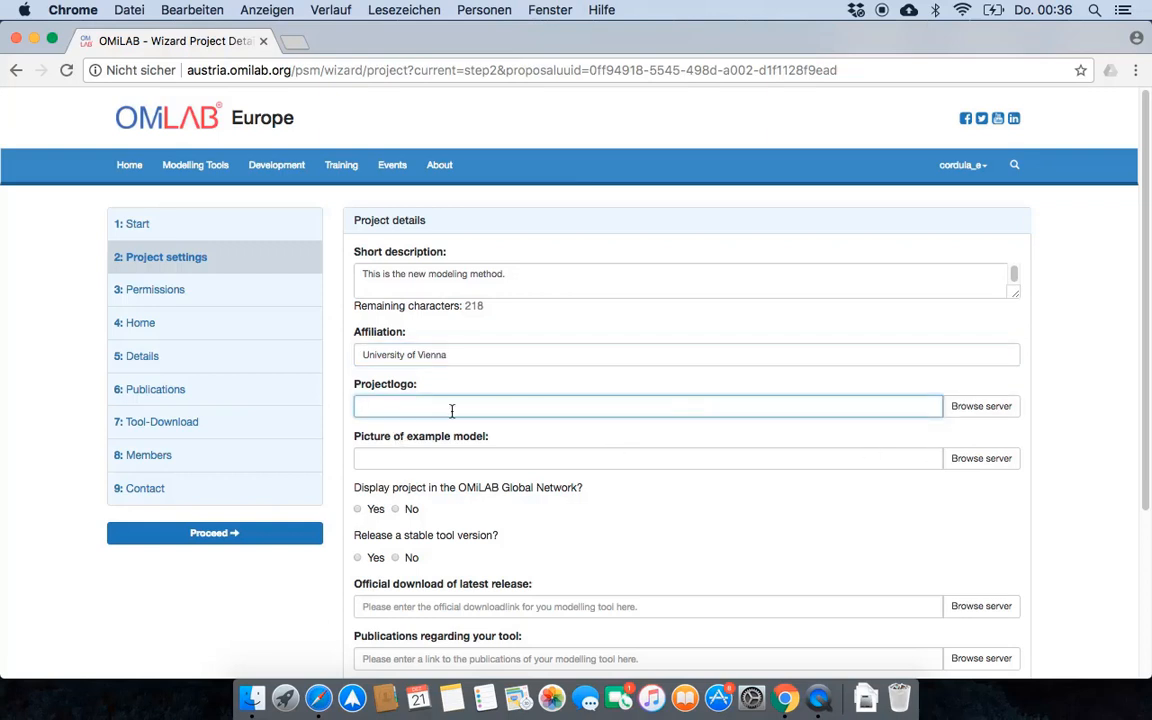
- Choose No for displaying the project in the OMiLAB Global Network and No for releasing a stable tool version
{"action": "scroll", "coordinate": [445, 433], "scroll_direction": "down", "scroll_amount": 1}
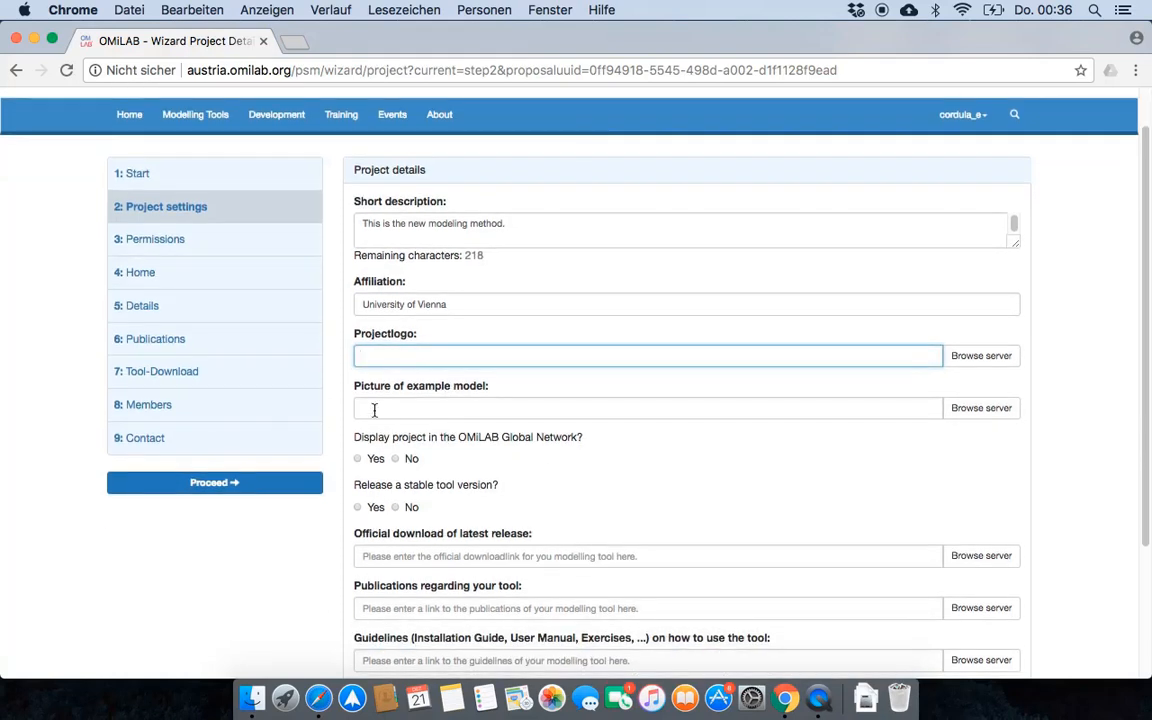
{"action": "left_click", "coordinate": [396, 459]}
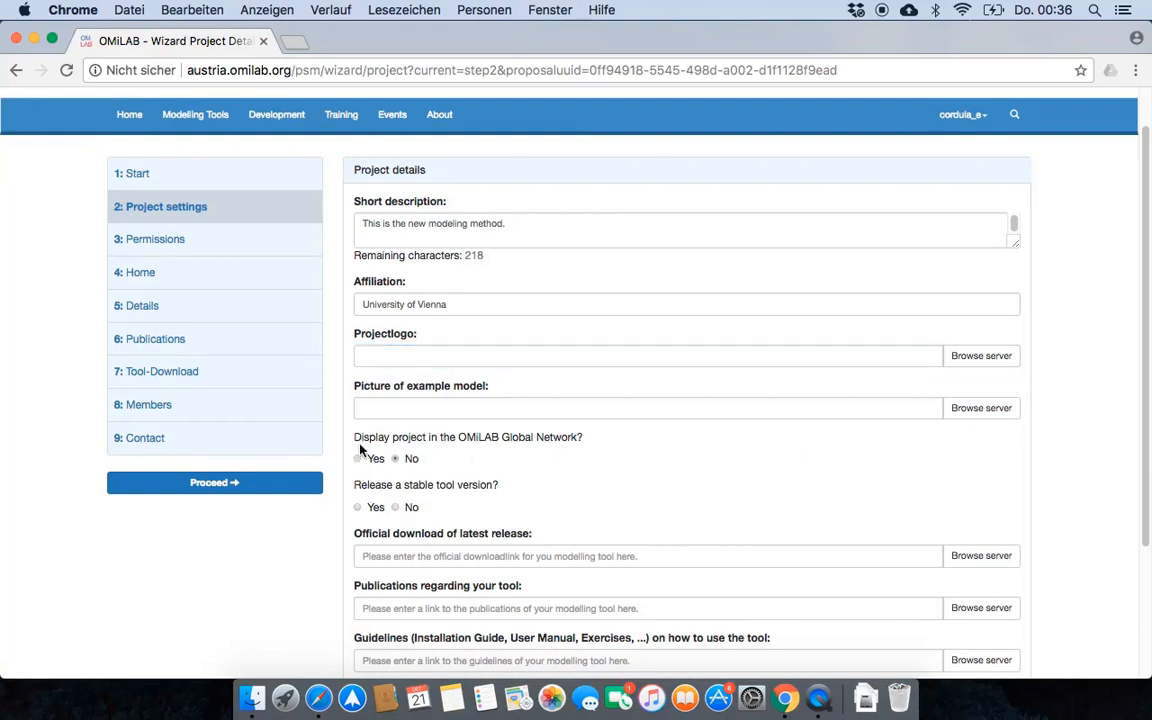
{"action": "left_click", "coordinate": [396, 507]}
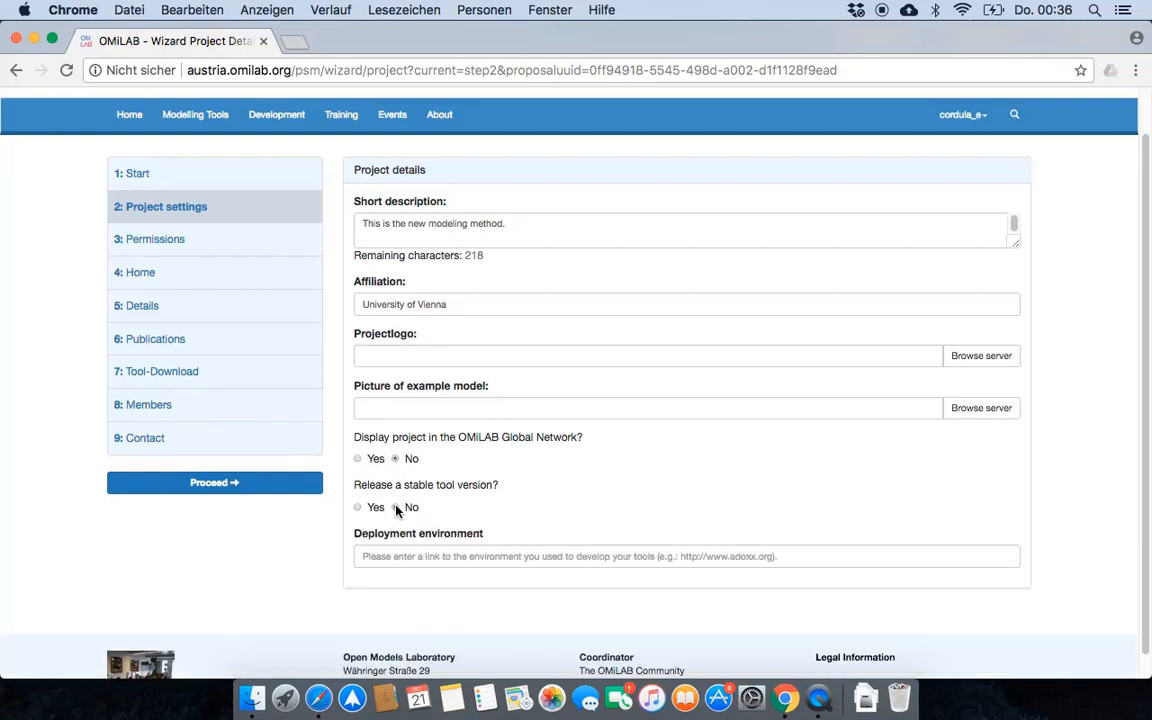
- Try Yes for releasing a stable tool version to view its additional link fields, and set it back to No
{"action": "scroll", "coordinate": [396, 511], "scroll_direction": "down", "scroll_amount": 1}
{"action": "left_click", "coordinate": [374, 506]}
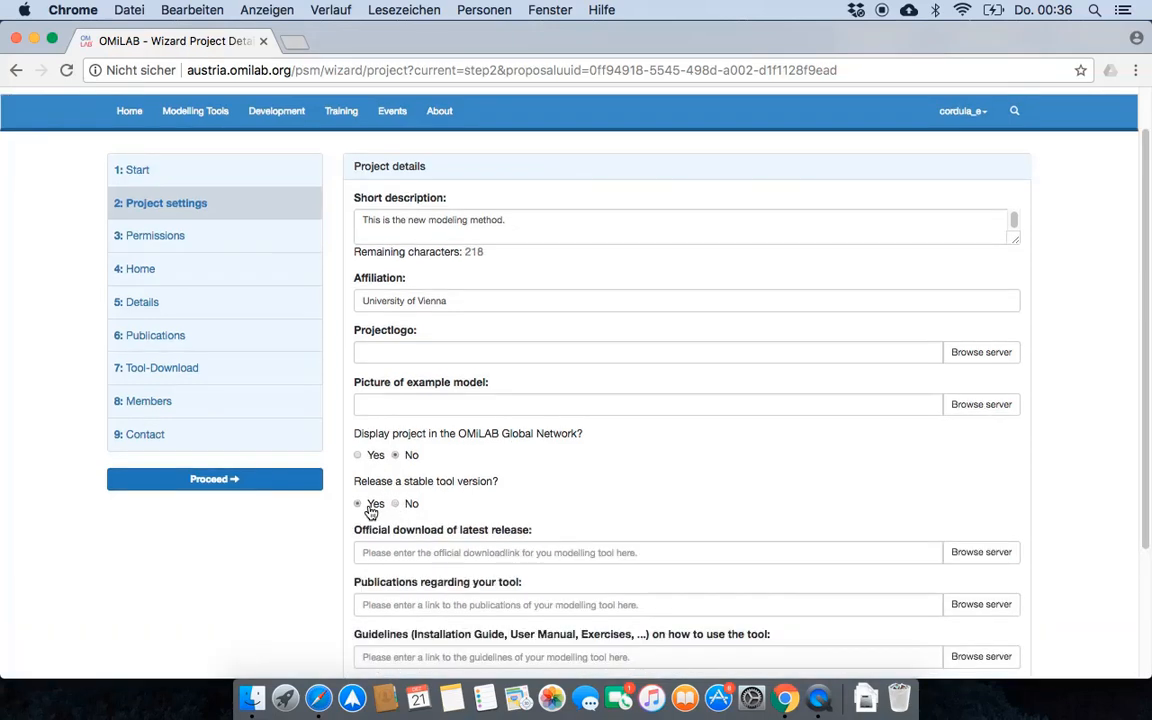
{"action": "scroll", "coordinate": [375, 507], "scroll_direction": "down", "scroll_amount": 2}
{"action": "scroll", "coordinate": [374, 507], "scroll_direction": "down", "scroll_amount": 3}
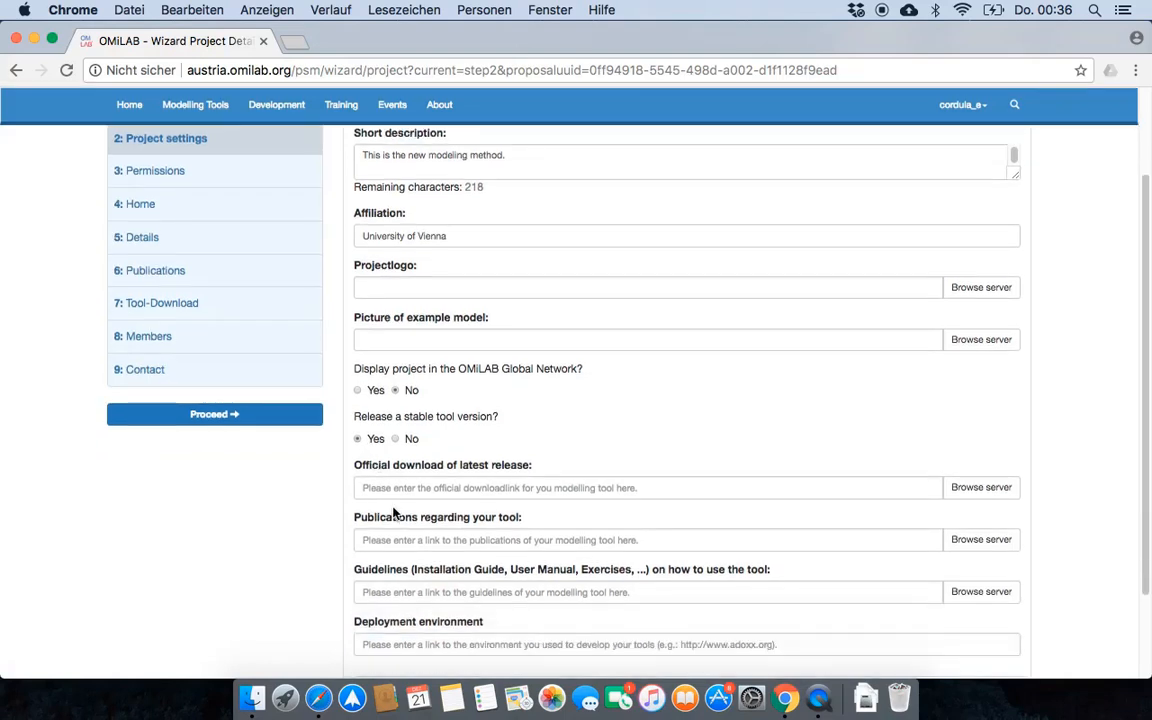
{"action": "scroll", "coordinate": [404, 614], "scroll_direction": "down", "scroll_amount": 5}
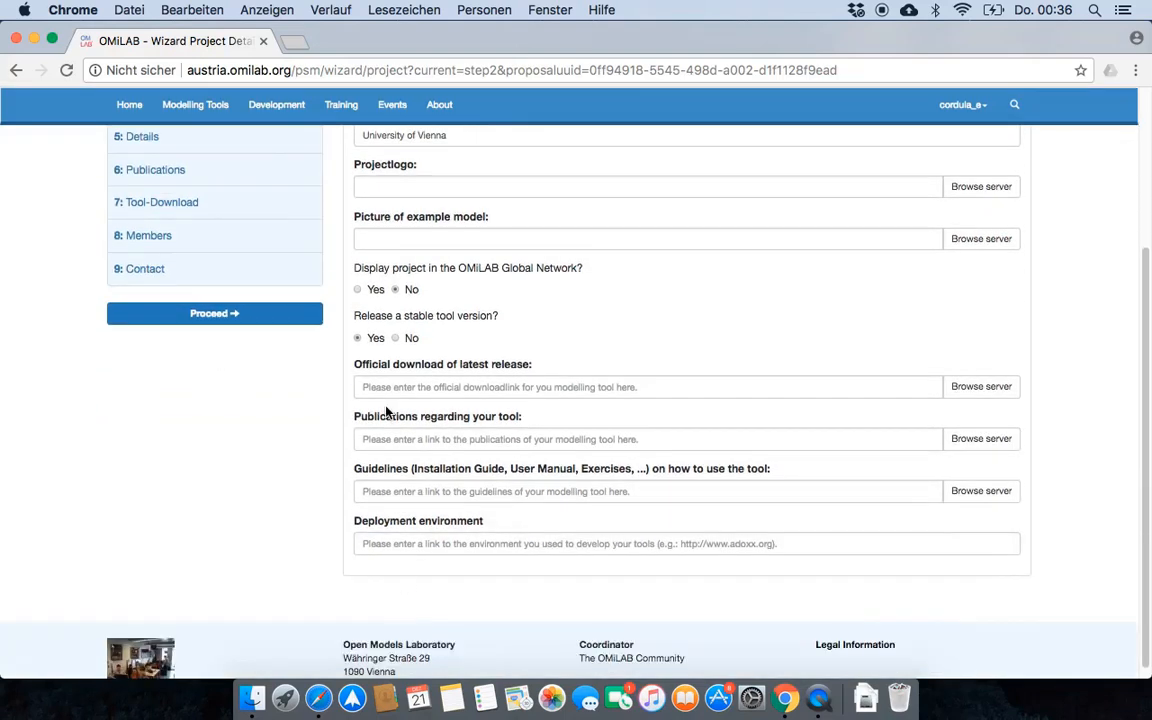
{"action": "left_click", "coordinate": [396, 339]}
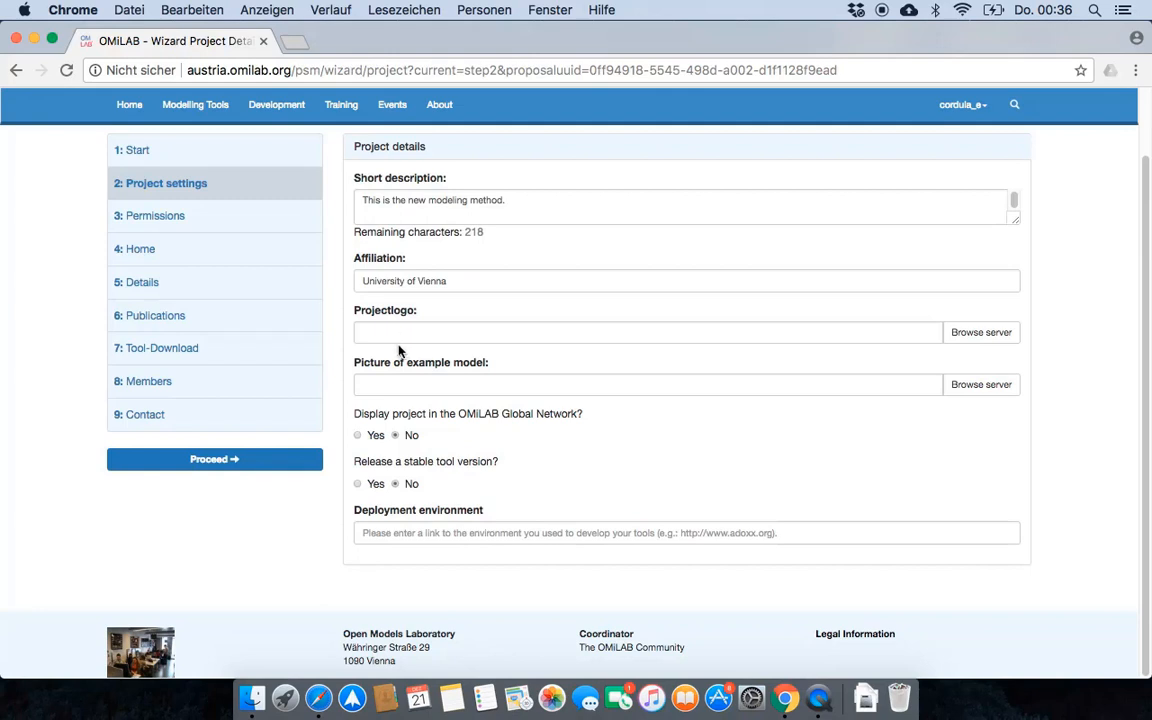
{"action": "left_click", "coordinate": [418, 532]}
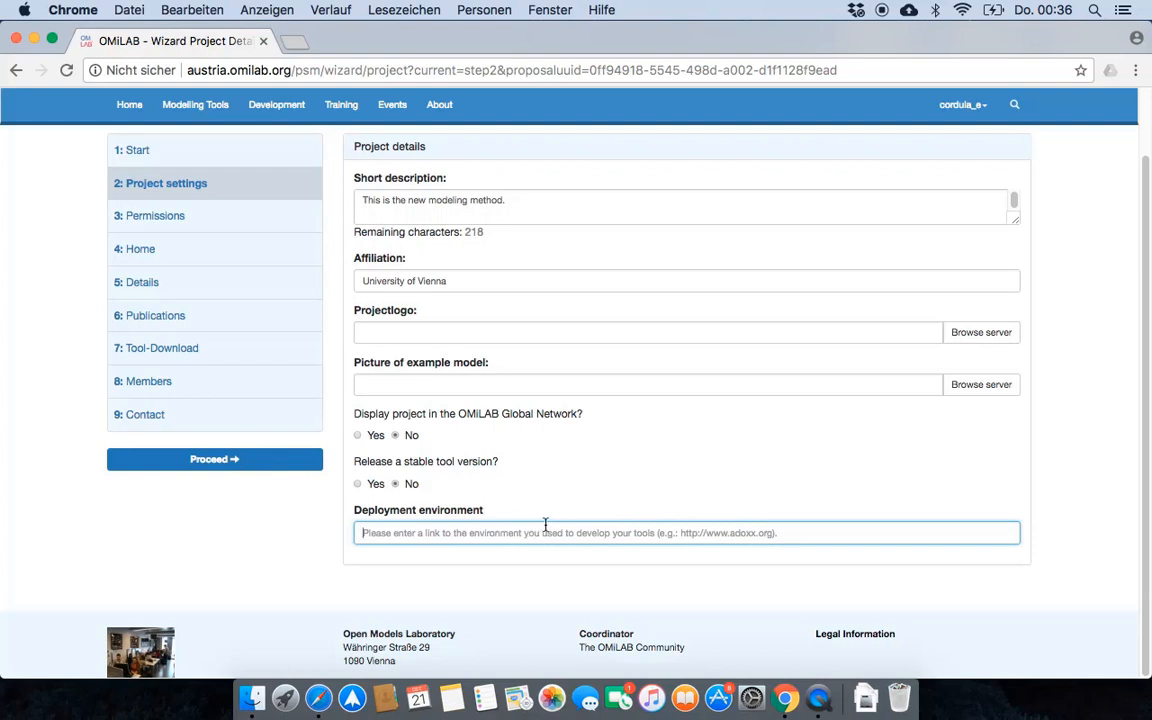
{"action": "type", "text": "http:"}
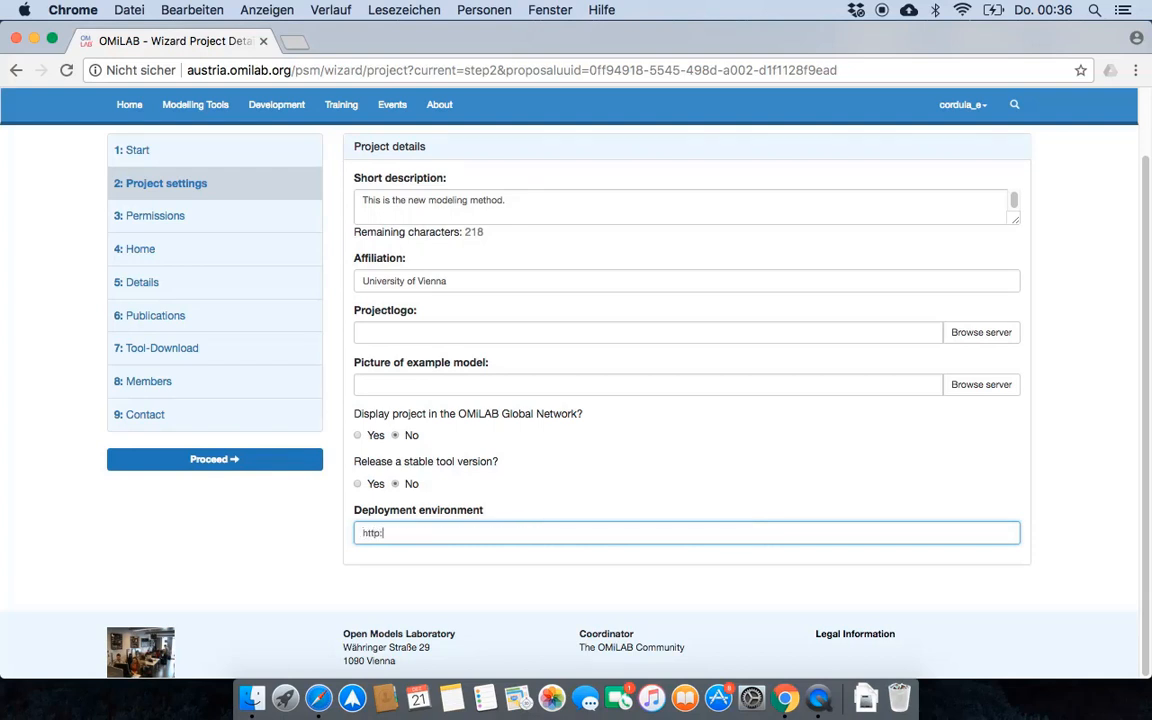
{"action": "type", "text": "//ad"}
{"action": "type", "text": "oxxçorfg"}
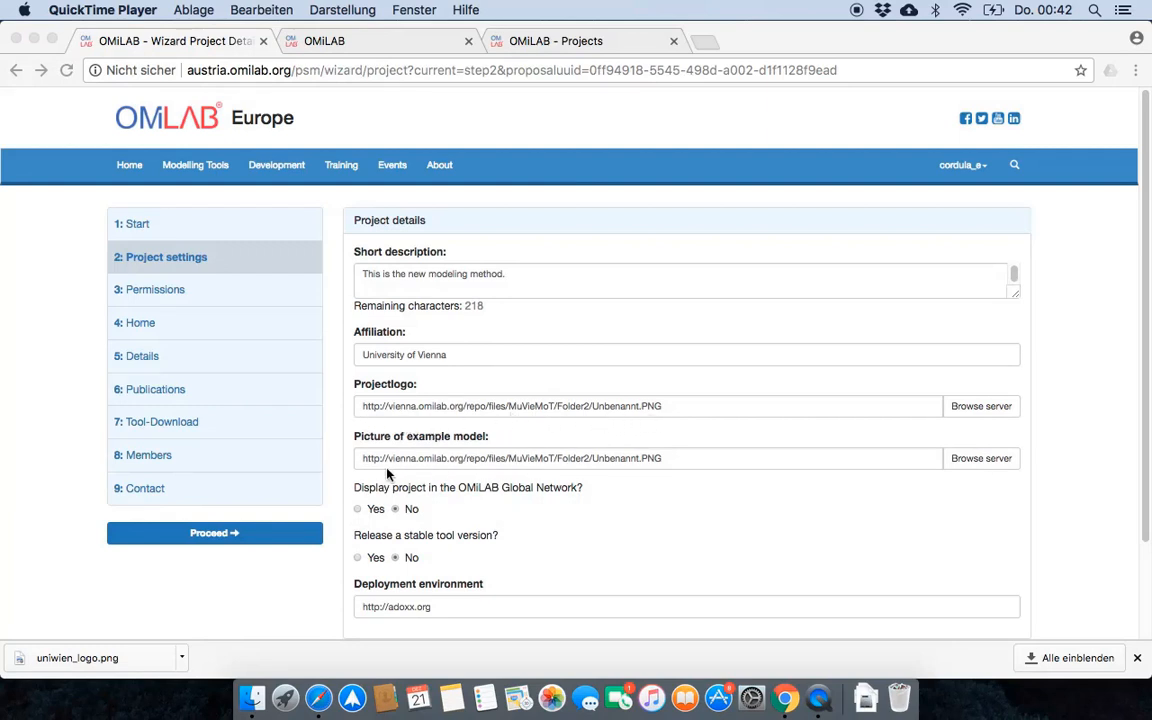
- Save the project settings by proceeding to the wizard's Permissions page, and dismiss the browser's download bar
{"action": "scroll", "coordinate": [385, 477], "scroll_direction": "down", "scroll_amount": 1}
{"action": "left_click", "coordinate": [218, 528]}
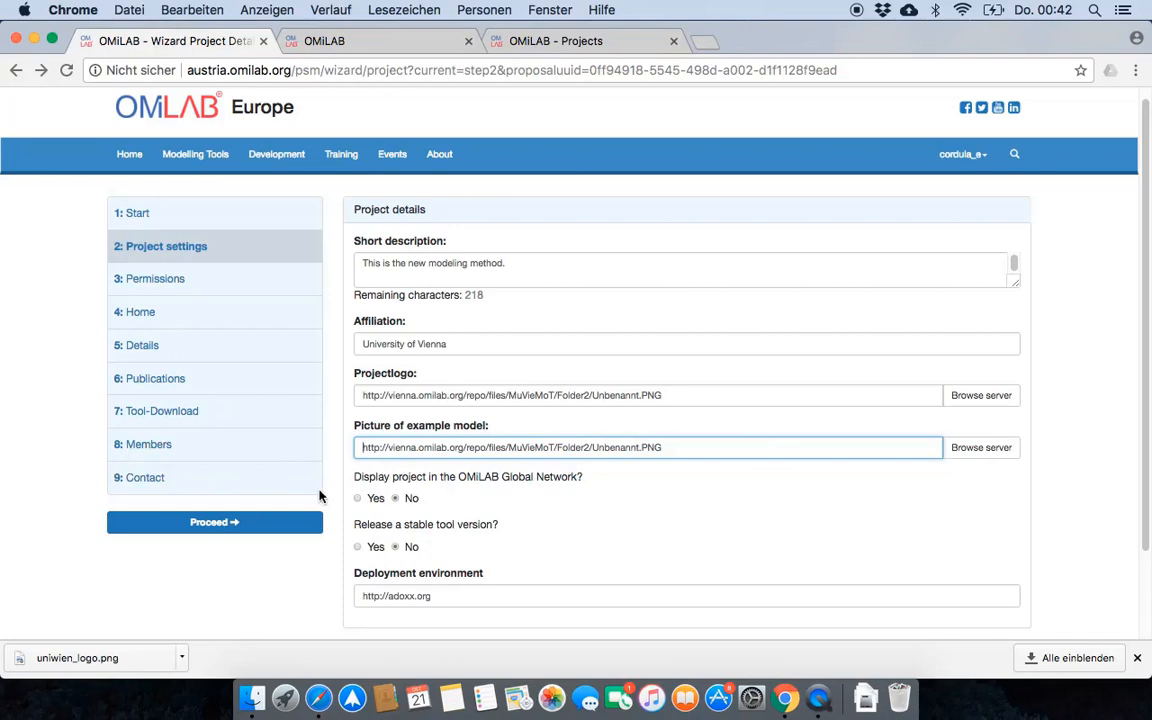
{"action": "left_click", "coordinate": [220, 535]}
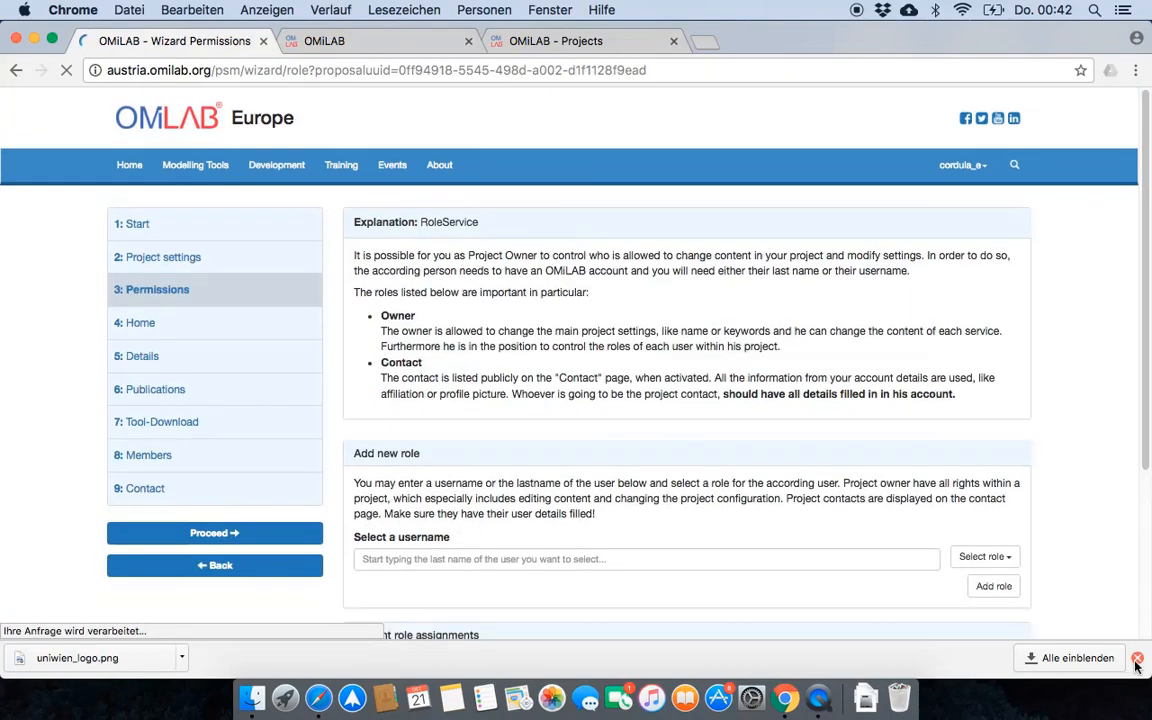
{"action": "left_click", "coordinate": [1137, 658]}
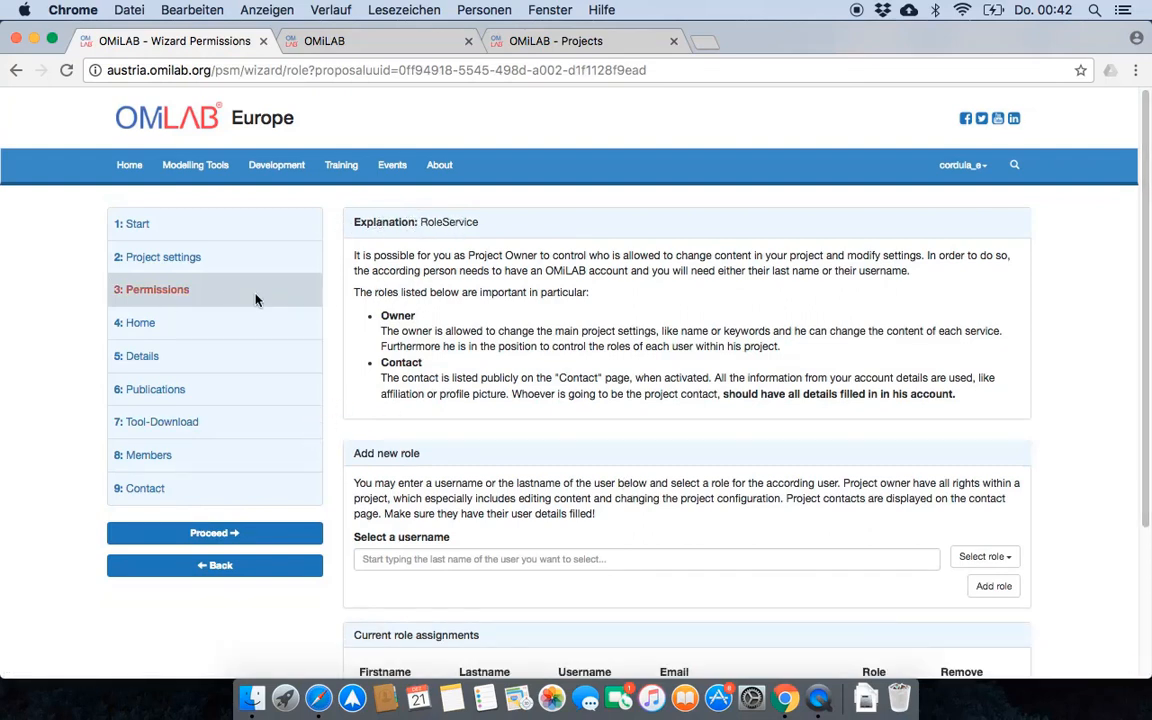
{"action": "double_click", "coordinate": [423, 222]}
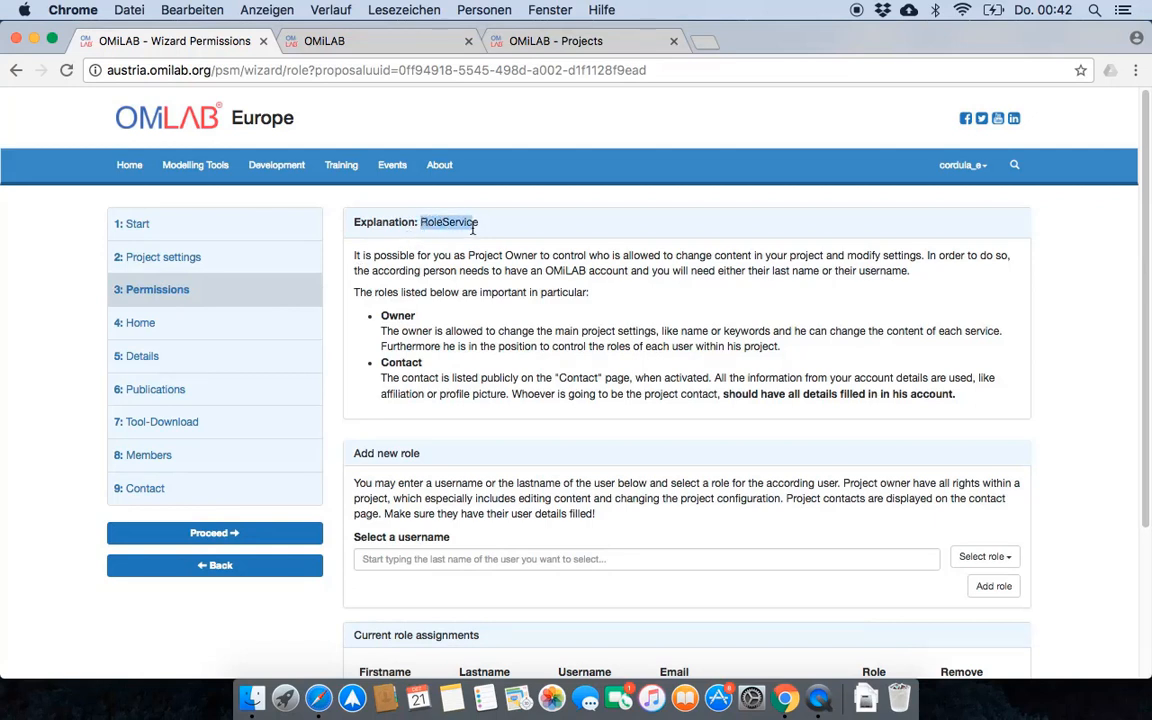
{"action": "left_click", "coordinate": [407, 350]}
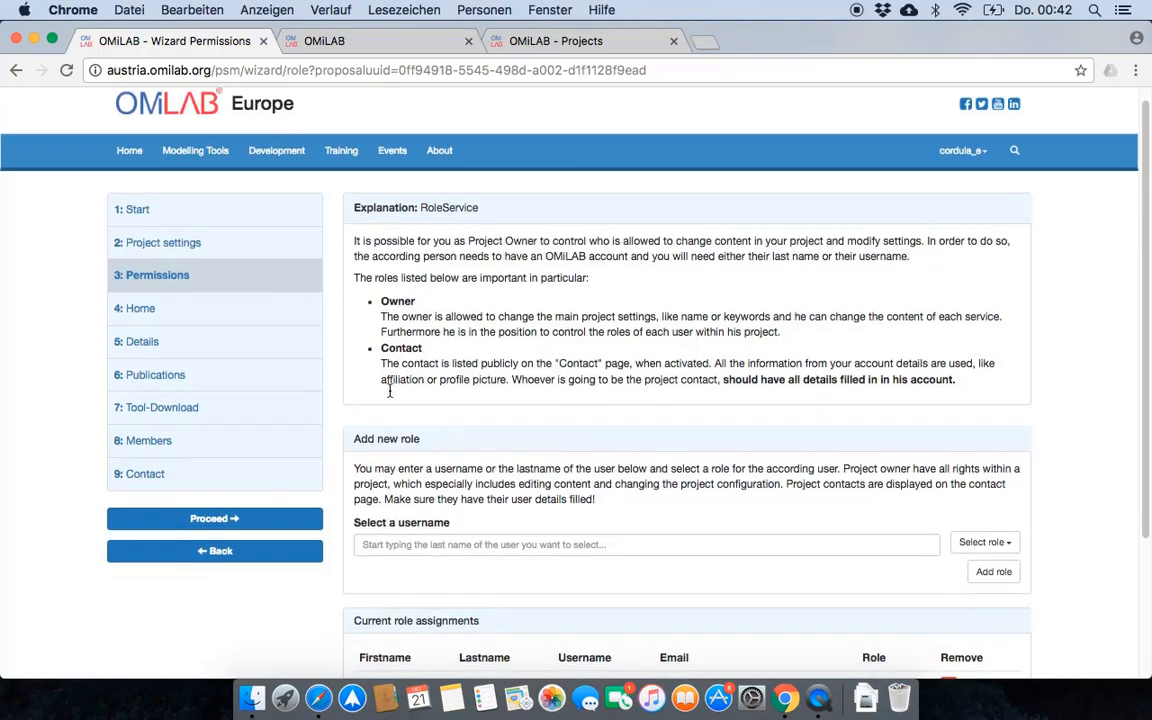
- Assign the Member role to the project owner's own username and proceed to the wizard's Home page
{"action": "scroll", "coordinate": [390, 390], "scroll_direction": "down", "scroll_amount": 3}
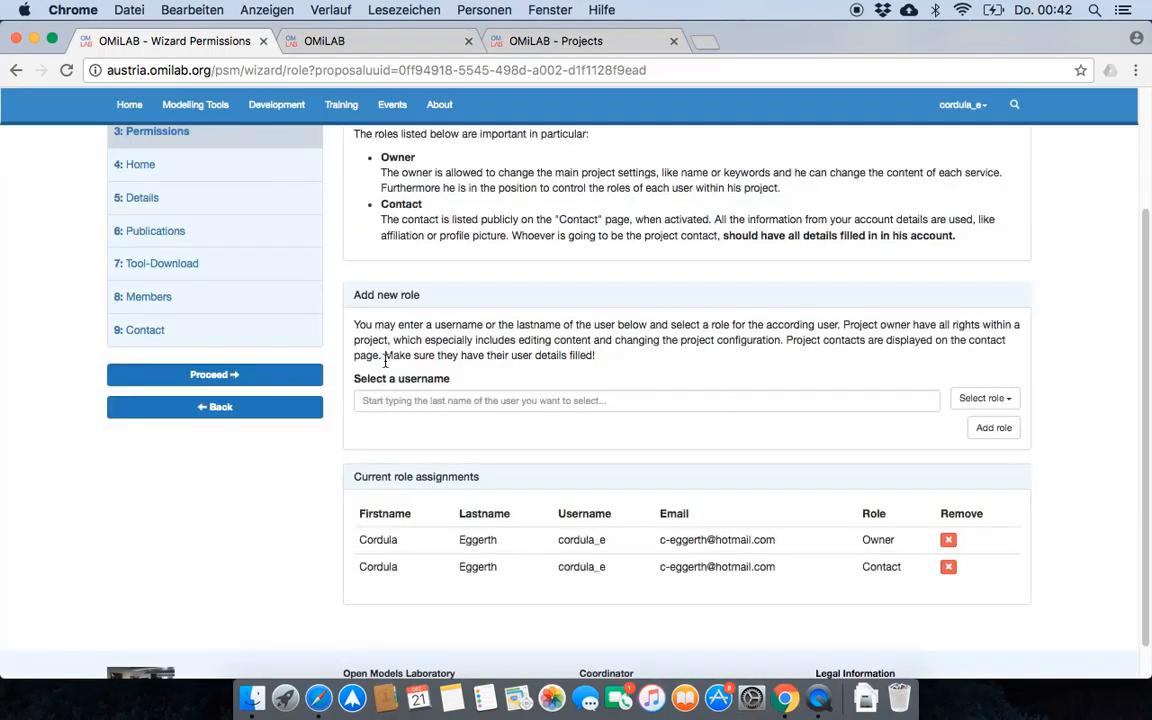
{"action": "scroll", "coordinate": [400, 390], "scroll_direction": "down", "scroll_amount": 1}
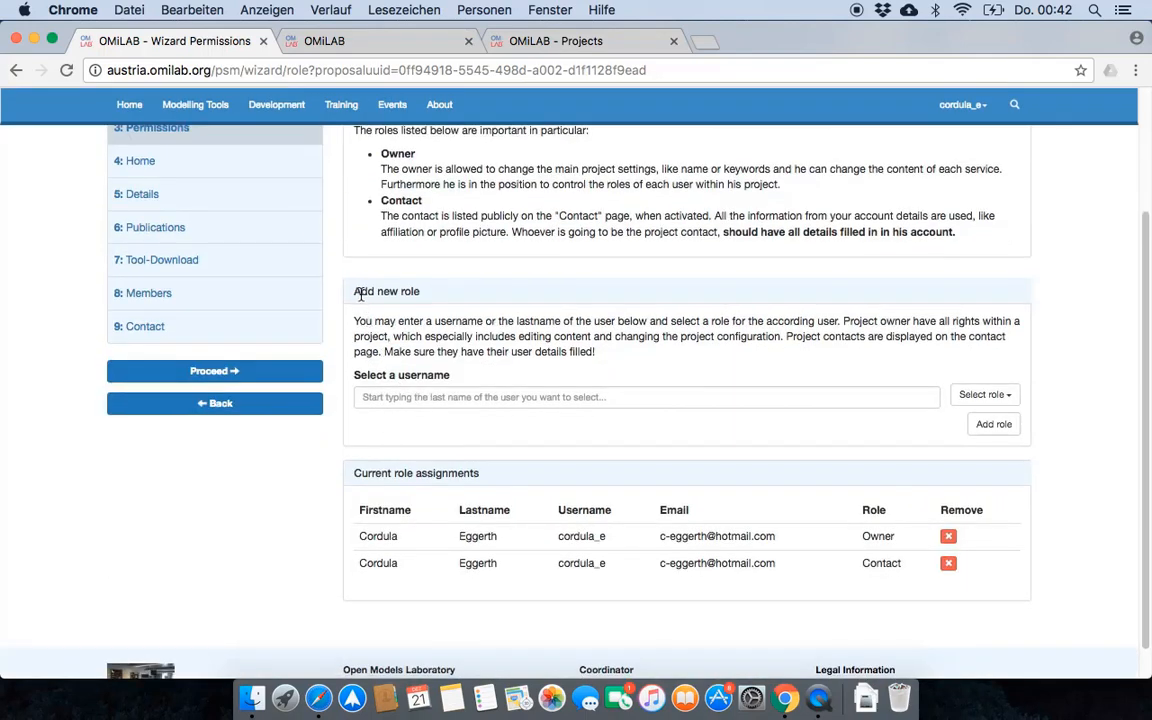
{"action": "left_click_drag", "start_coordinate": [351, 291], "coordinate": [421, 292]}
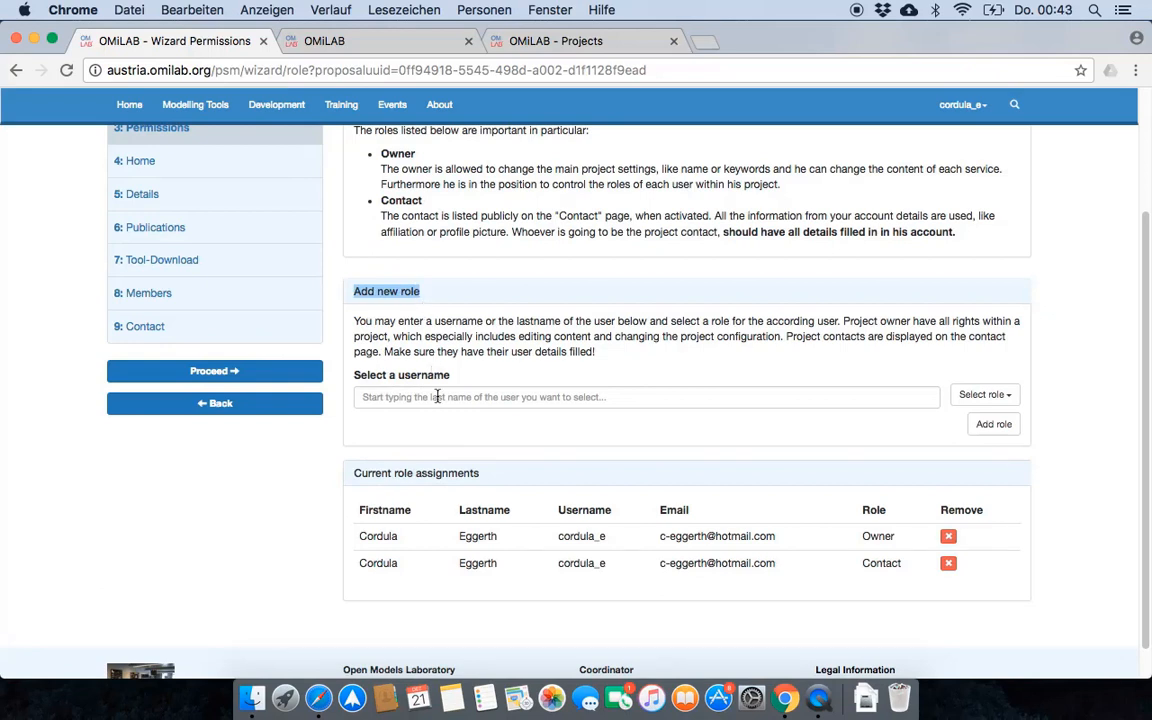
{"action": "left_click", "coordinate": [478, 400]}
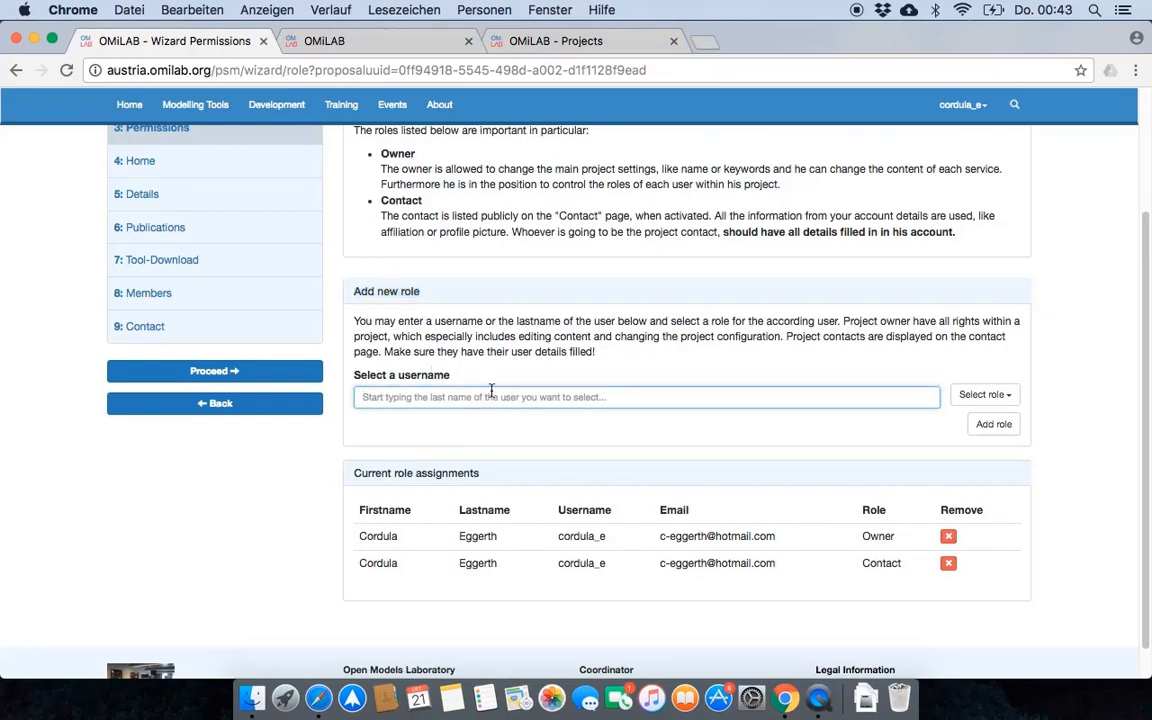
{"action": "type", "text": "co"}
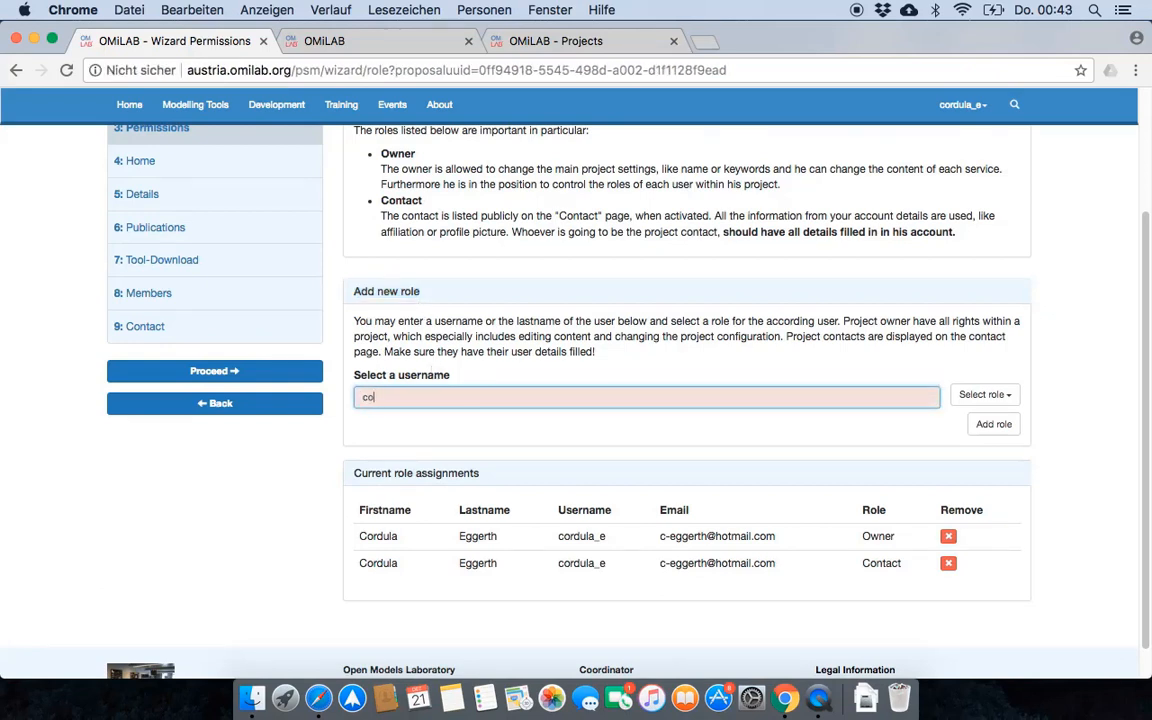
{"action": "type", "text": "rdula"}
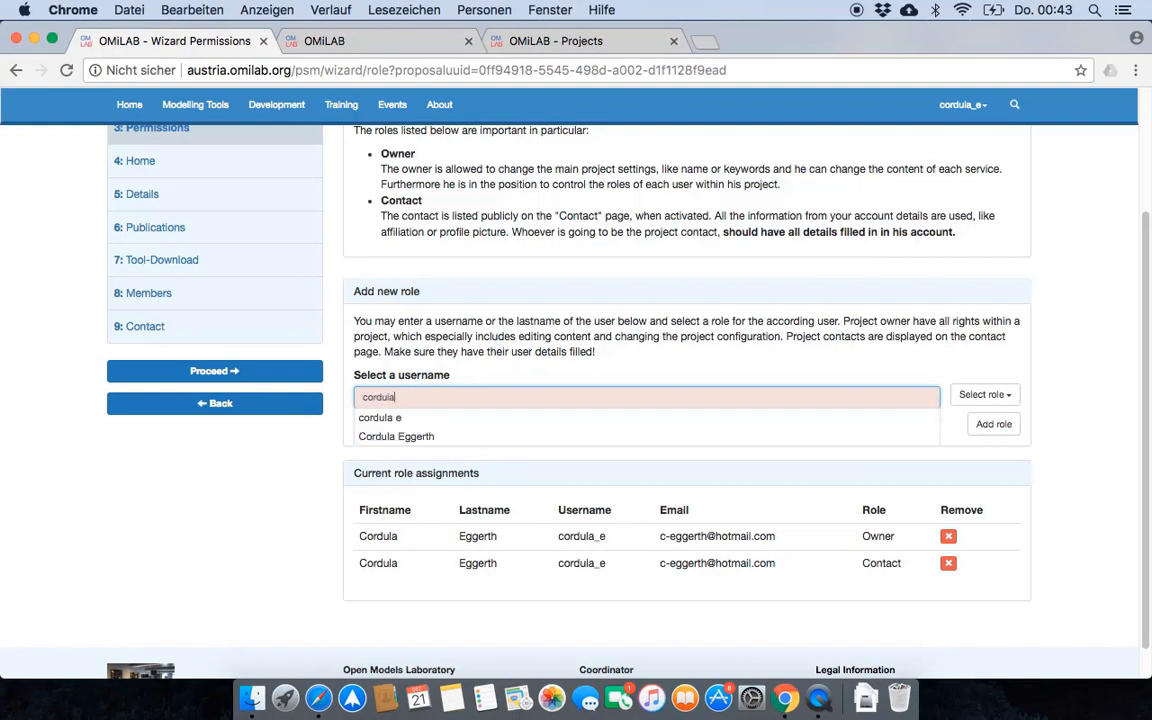
{"action": "type", "text": "_e"}
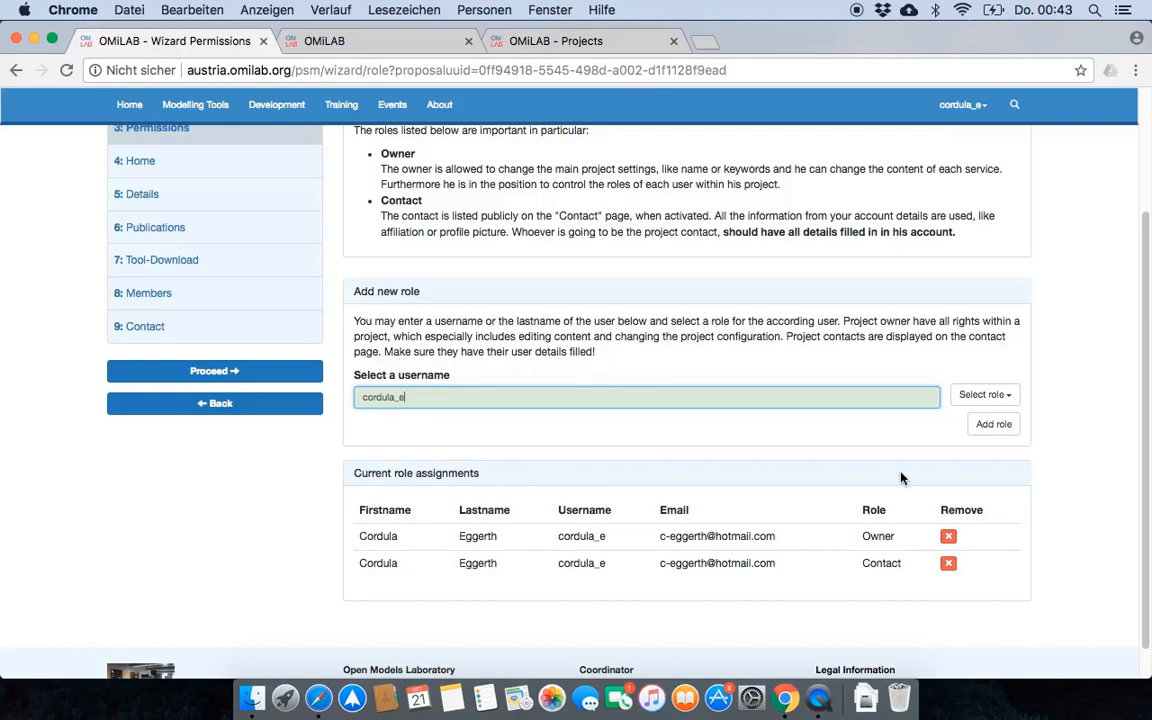
{"action": "left_click", "coordinate": [1003, 396]}
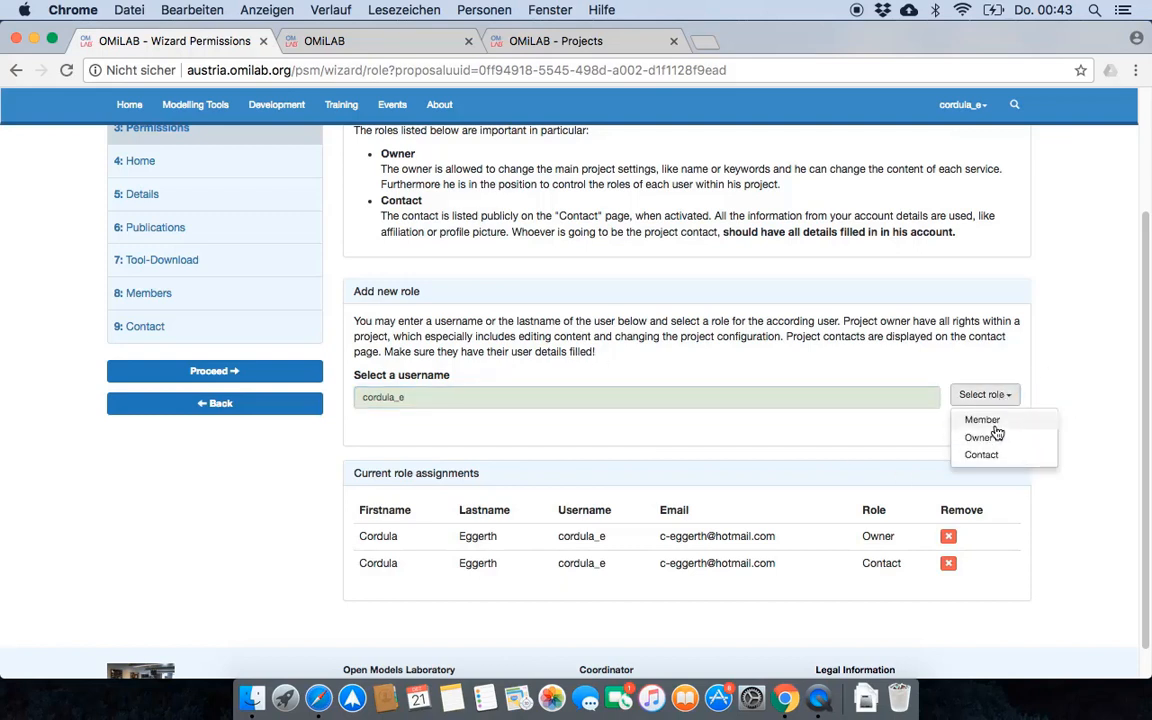
{"action": "left_click", "coordinate": [997, 424]}
{"action": "left_click", "coordinate": [995, 427]}
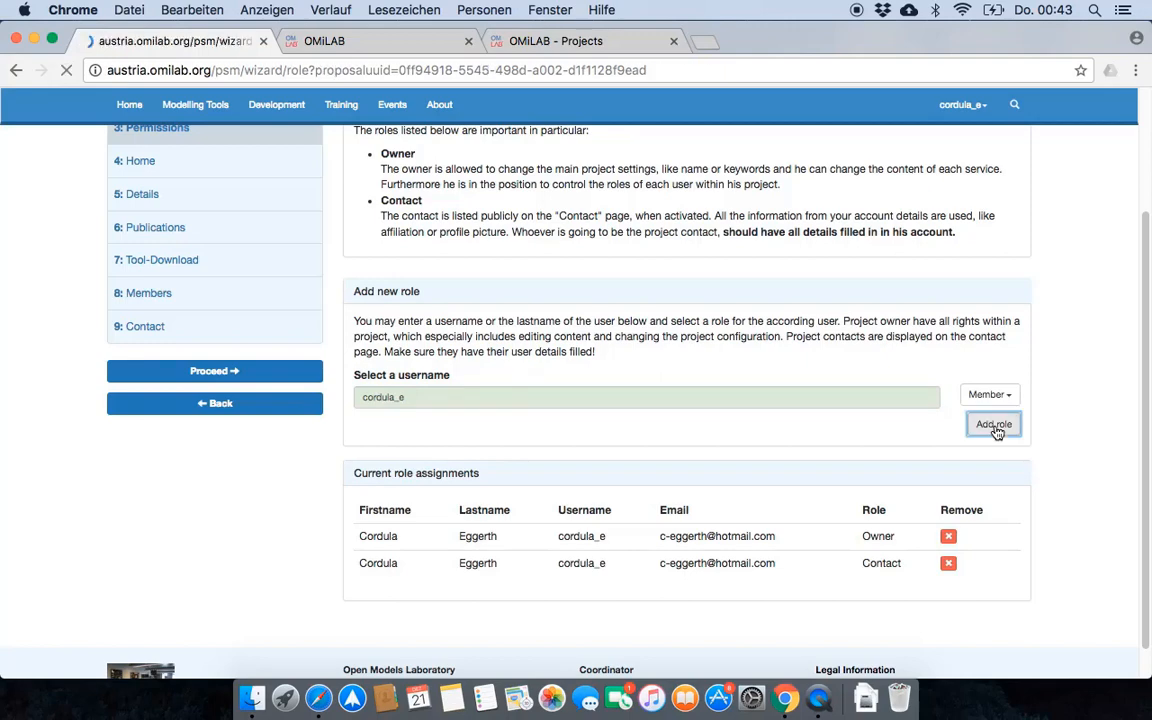
{"action": "scroll", "coordinate": [995, 443], "scroll_direction": "down", "scroll_amount": 3}
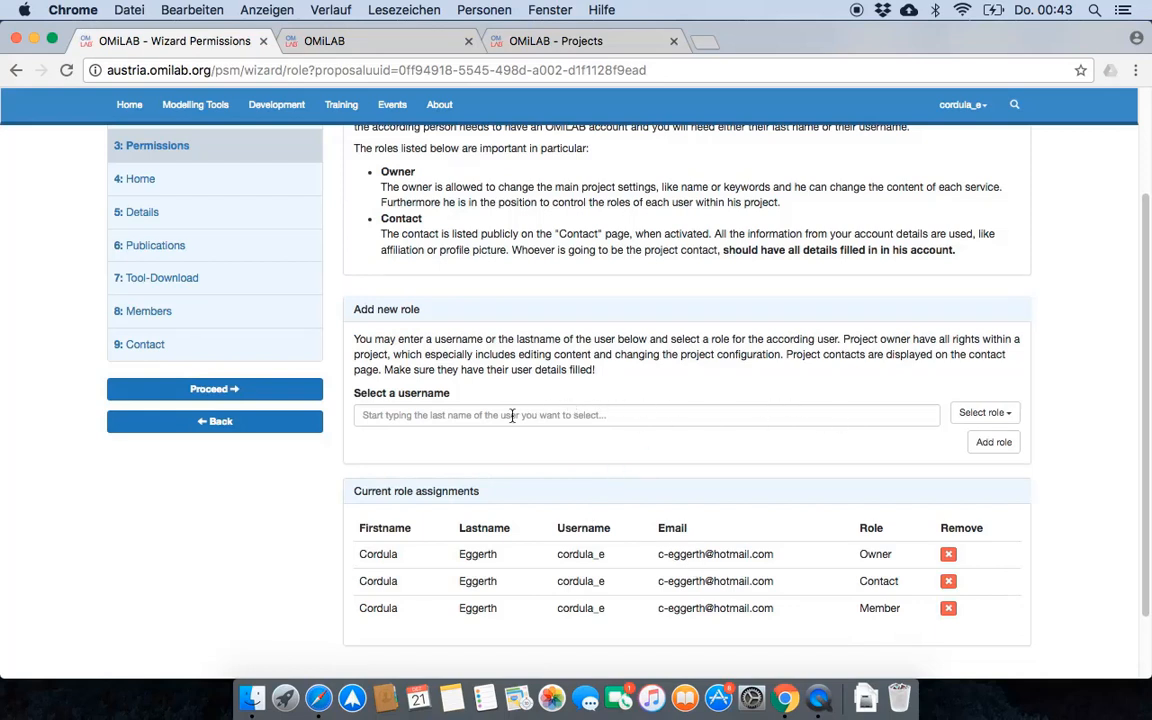
{"action": "left_click", "coordinate": [247, 399]}
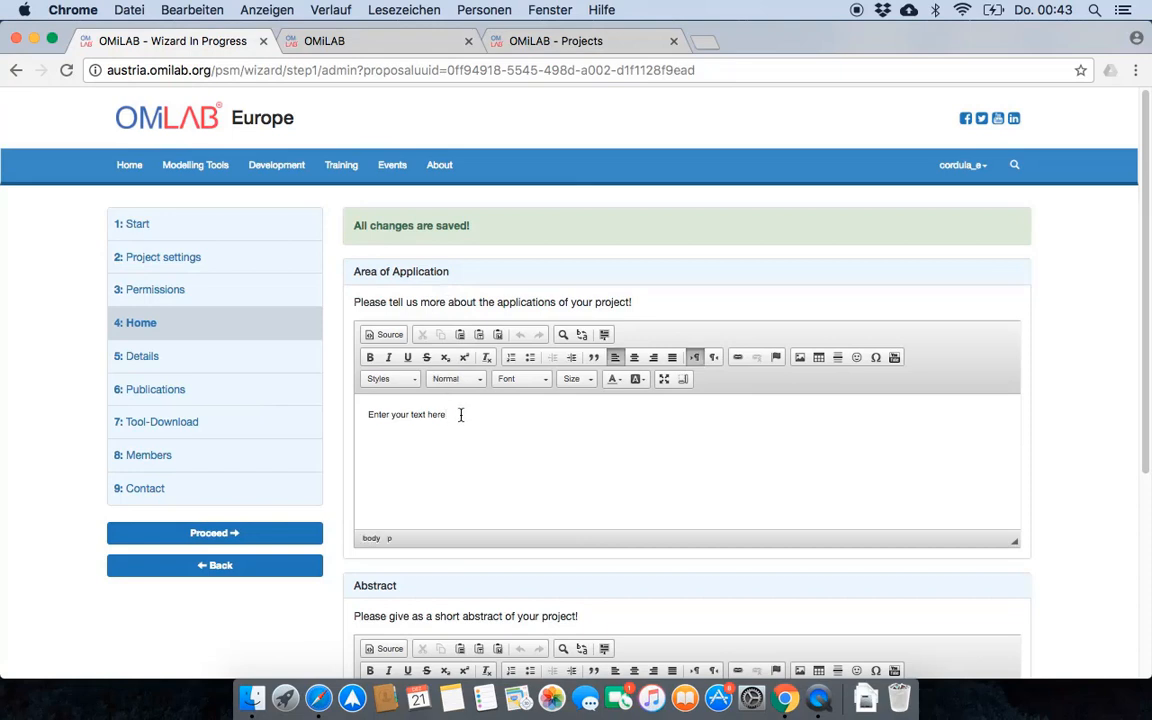
- Replace the Area of Application placeholder with "This is the area of application of my modelling method."
{"action": "left_click_drag", "start_coordinate": [460, 415], "coordinate": [366, 412]}
{"action": "type", "text": "T"}
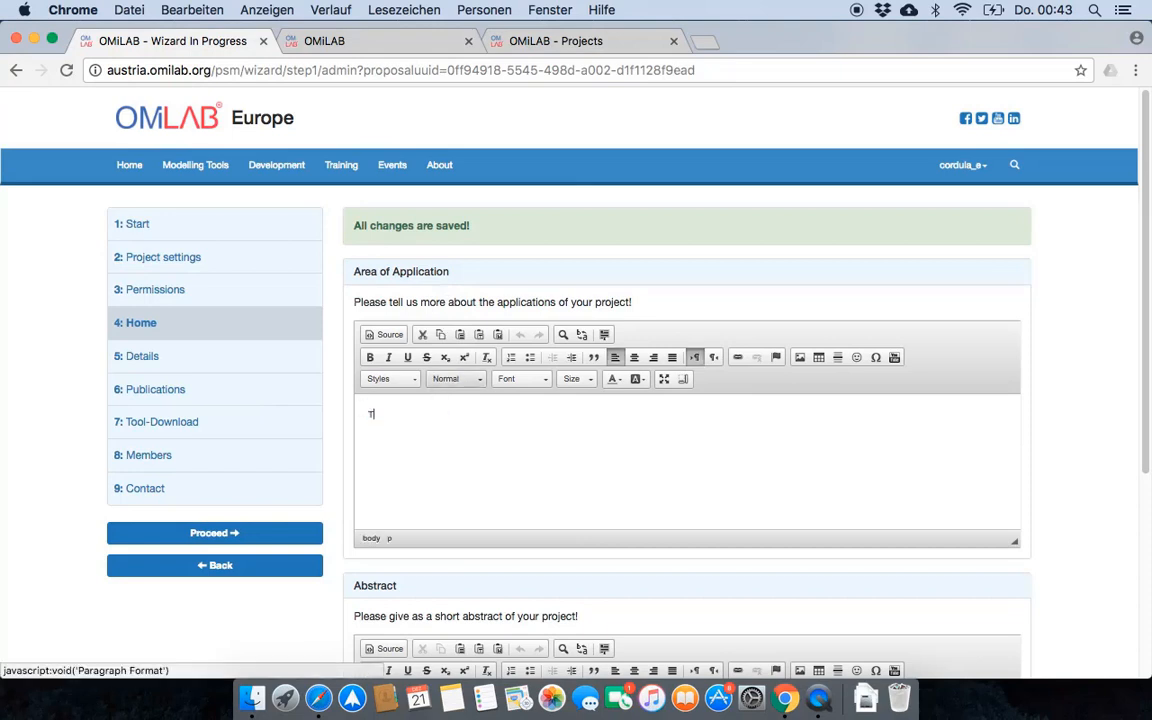
{"action": "type", "text": "his is the area of application of my"}
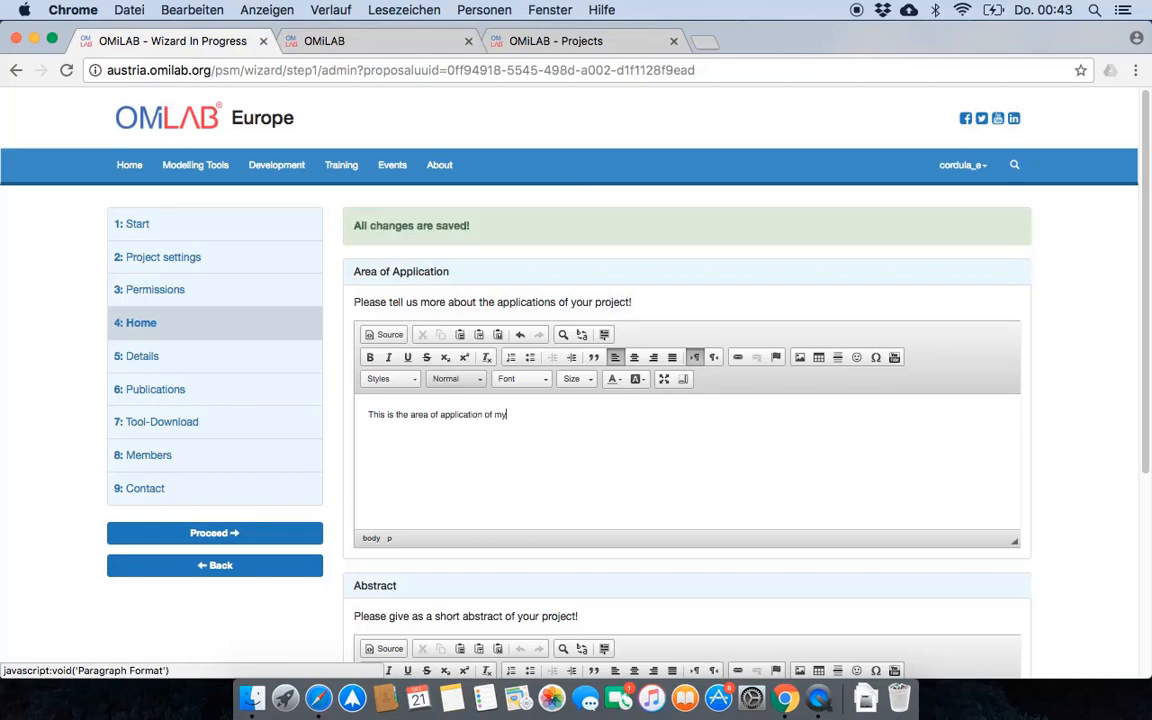
{"action": "type", "text": " modell"}
{"action": "type", "text": "ng method."}
{"action": "scroll", "coordinate": [440, 453], "scroll_direction": "down", "scroll_amount": 5}
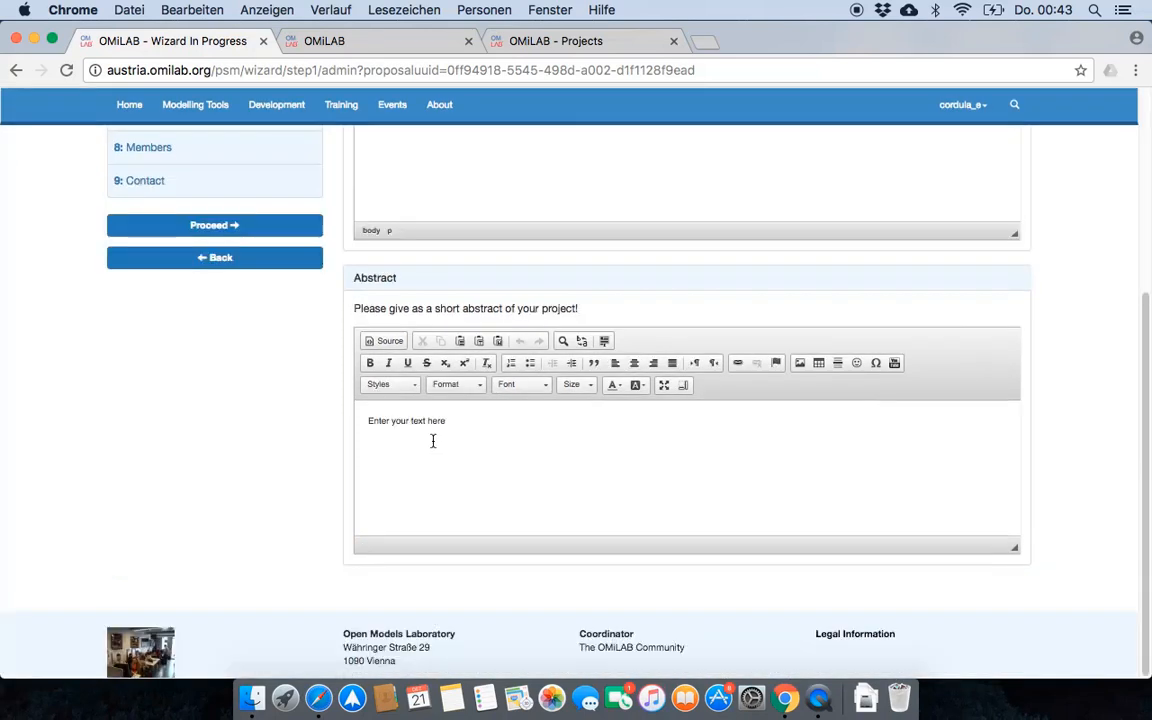
- Replace the placeholder text in the Abstract section with "This is my abstract."
{"action": "left_click", "coordinate": [438, 436]}
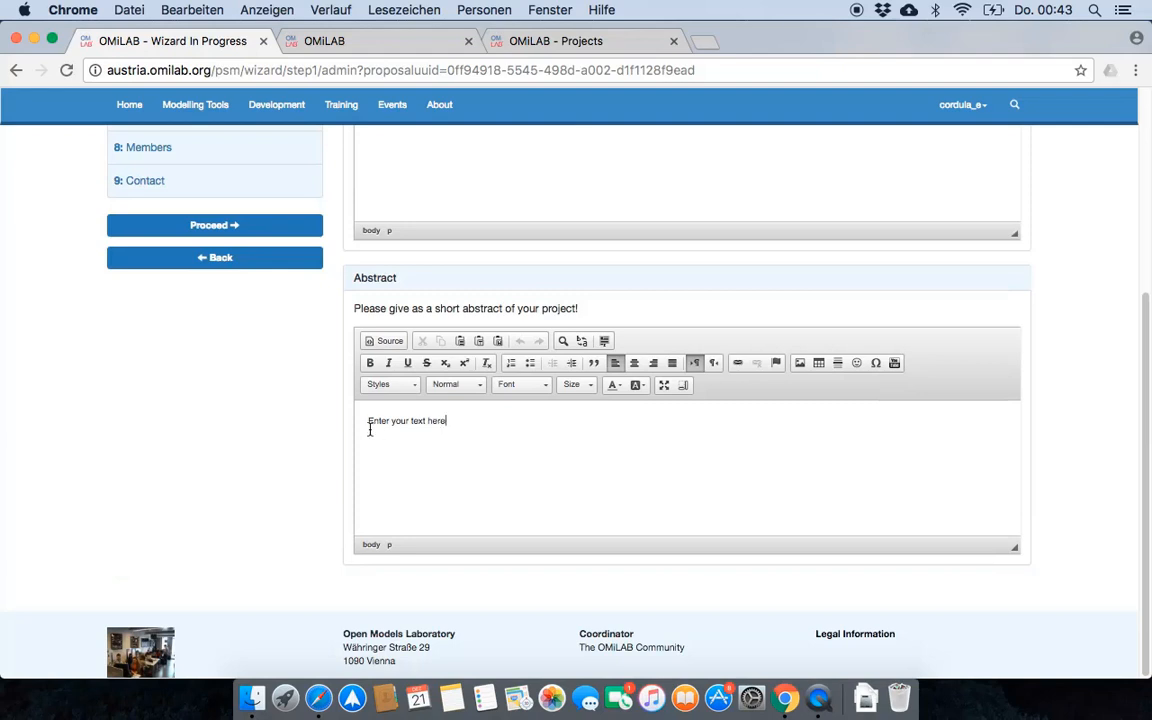
{"action": "scroll", "coordinate": [370, 430], "scroll_direction": "up", "scroll_amount": 1}
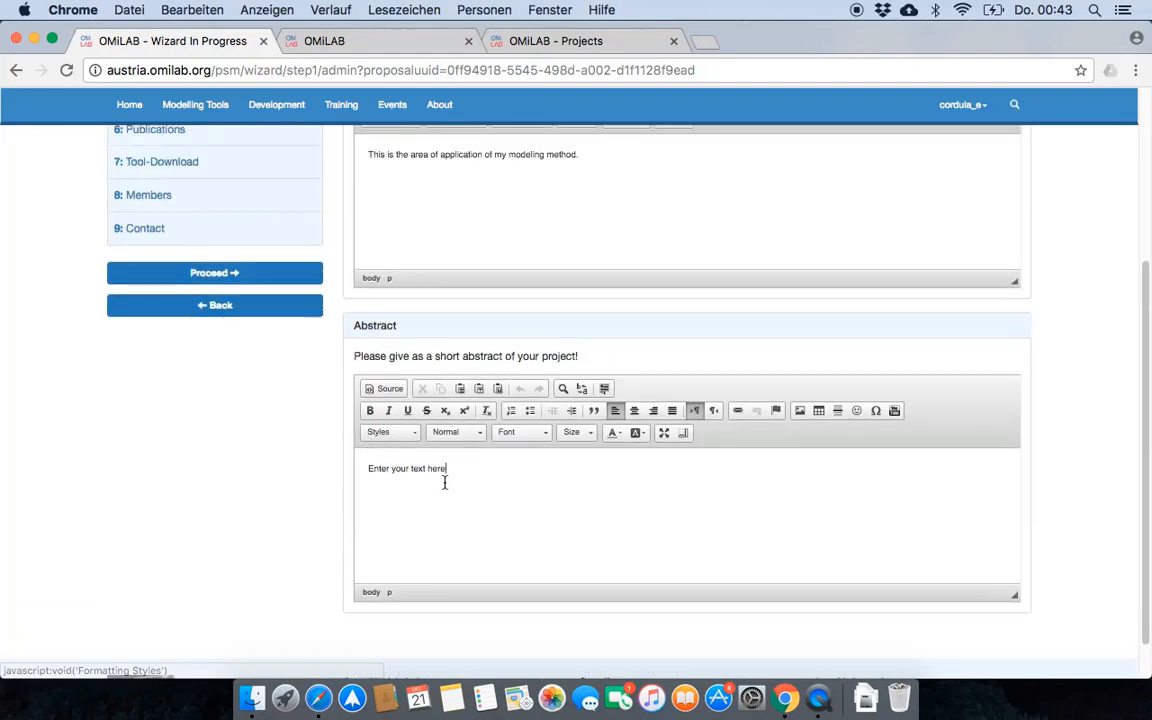
{"action": "left_click_drag", "start_coordinate": [447, 470], "coordinate": [342, 468]}
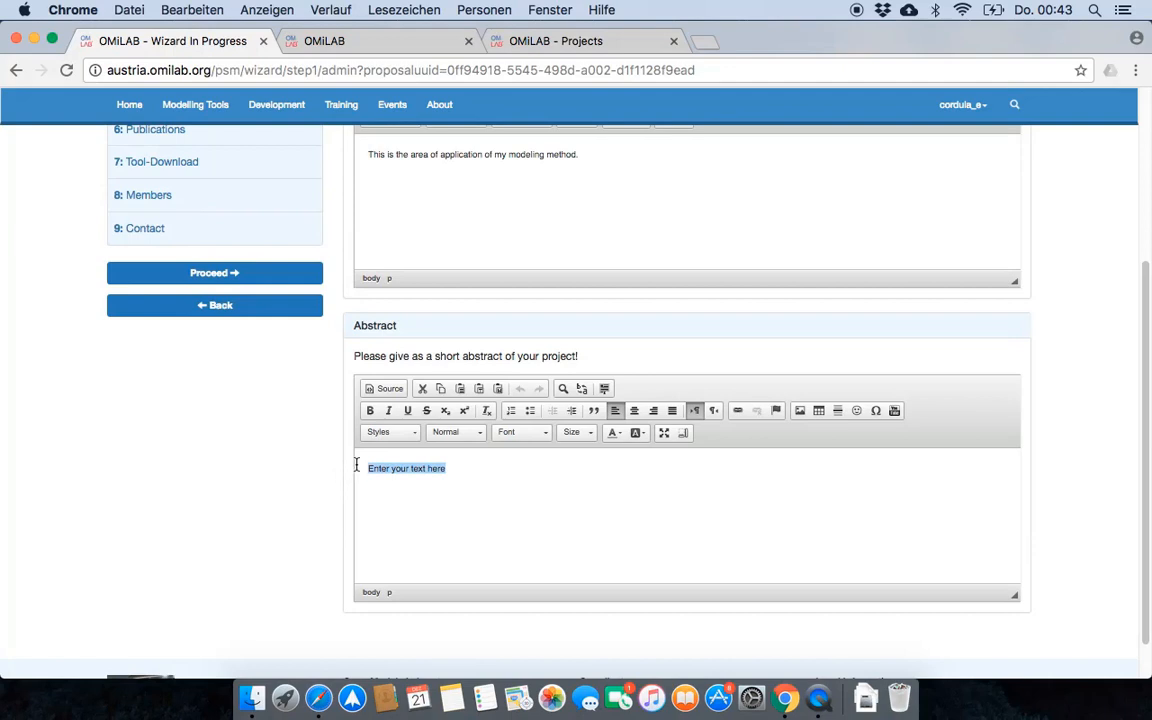
{"action": "type", "text": "This "}
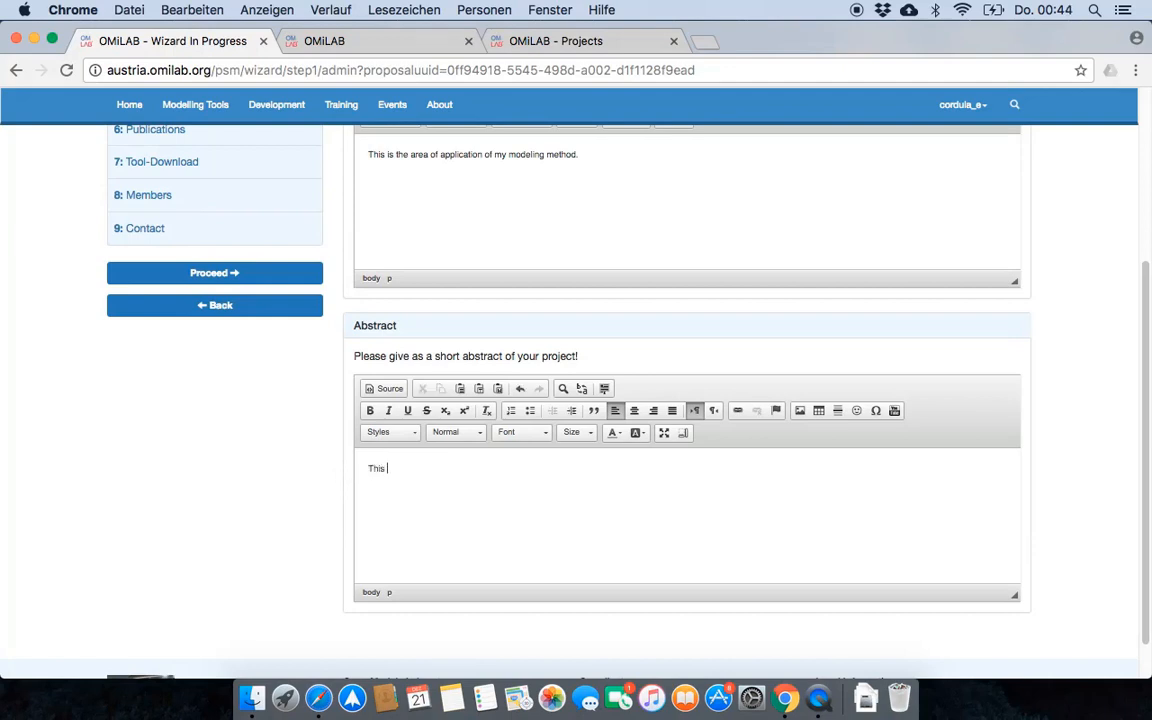
{"action": "type", "text": "is my abstract."}
- Format the whole abstract sentence as bold italic in font size 14 with blue text
{"action": "key", "text": "super+a"}
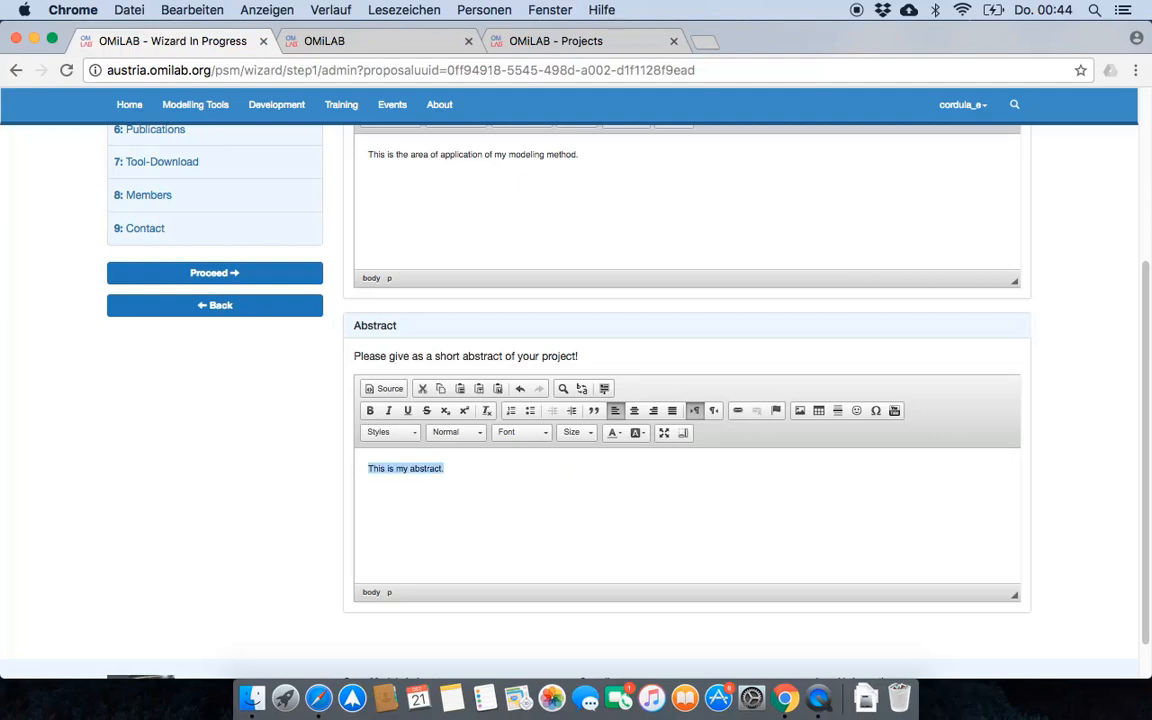
{"action": "left_click", "coordinate": [391, 412]}
{"action": "left_click", "coordinate": [582, 432]}
{"action": "left_click", "coordinate": [589, 541]}
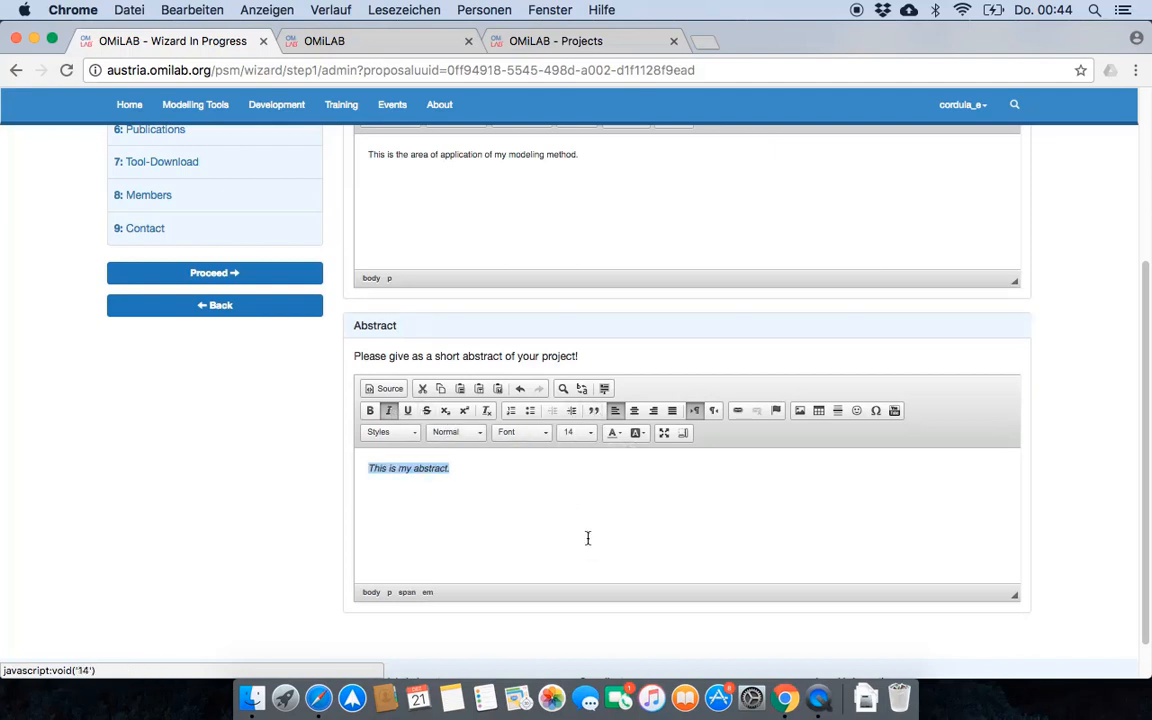
{"action": "left_click", "coordinate": [369, 412]}
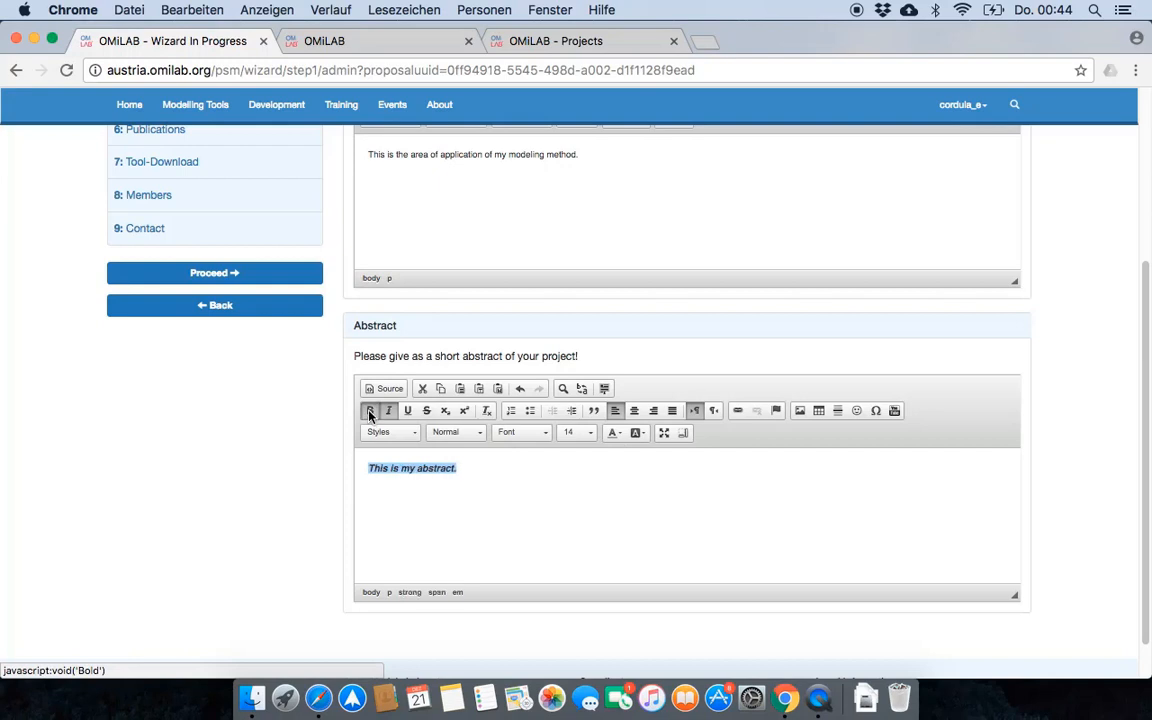
{"action": "left_click", "coordinate": [612, 436]}
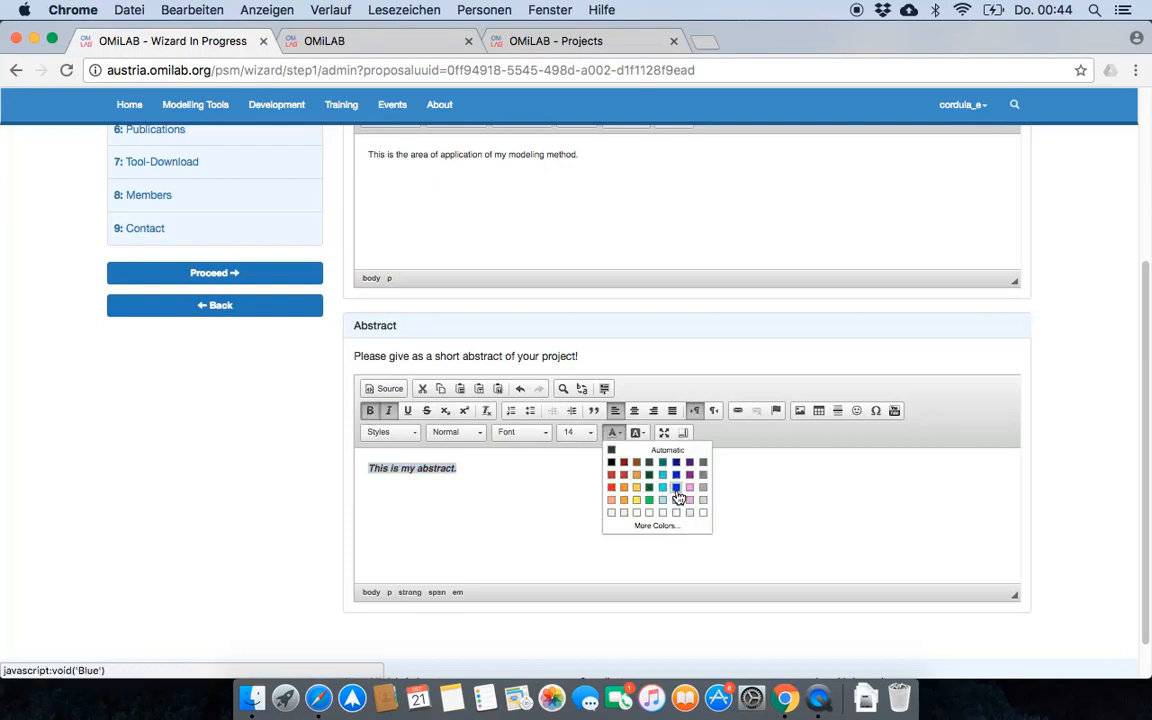
{"action": "left_click", "coordinate": [675, 488]}
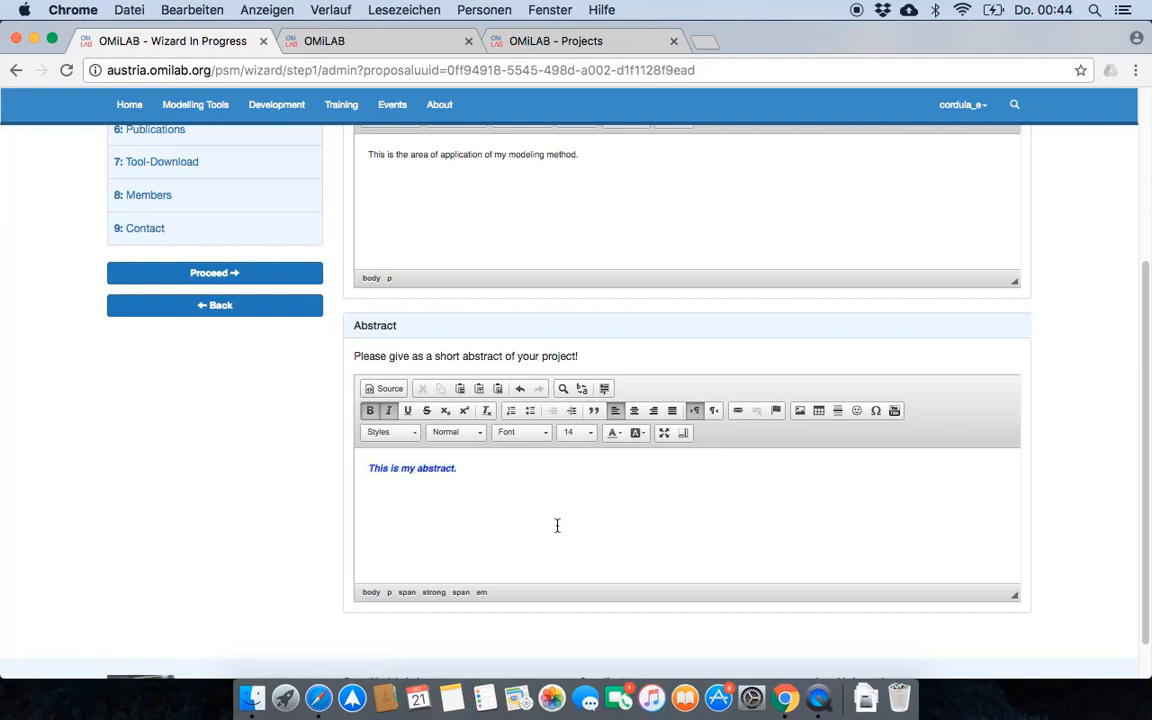
{"action": "scroll", "coordinate": [557, 525], "scroll_direction": "up", "scroll_amount": 1}
{"action": "left_click", "coordinate": [546, 486]}
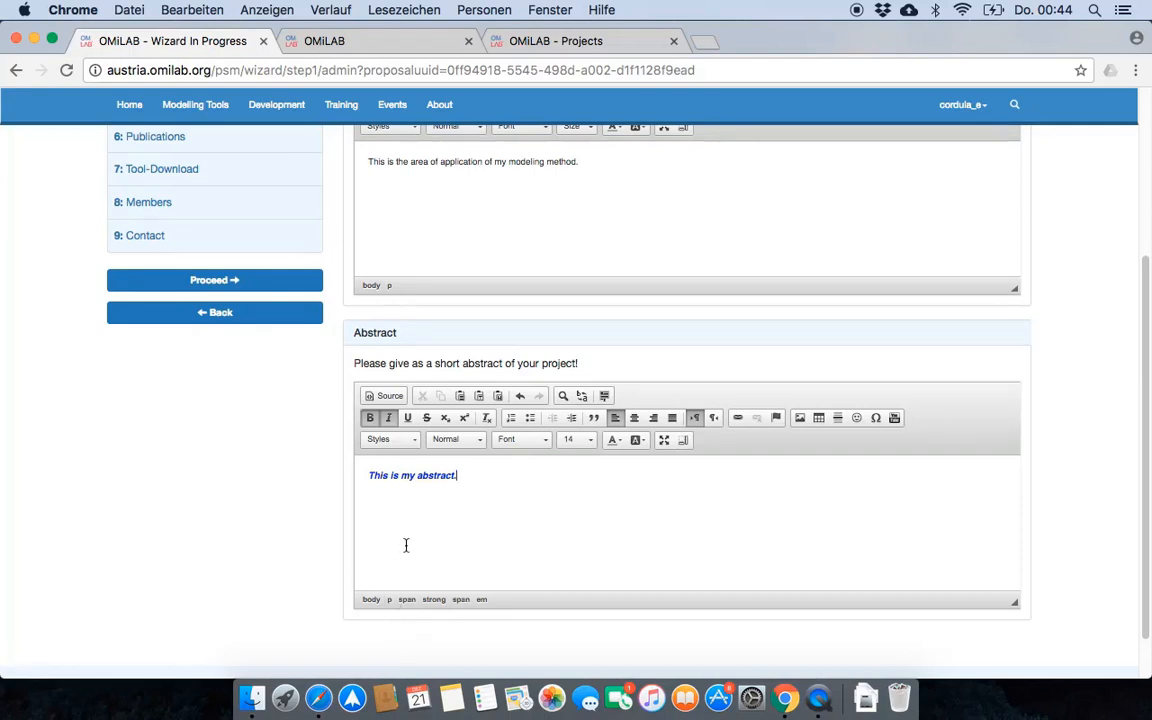
- Proceed to the wizard's Details page and replace its placeholder with "This is the modeling method project details section."
{"action": "scroll", "coordinate": [407, 550], "scroll_direction": "up", "scroll_amount": 4}
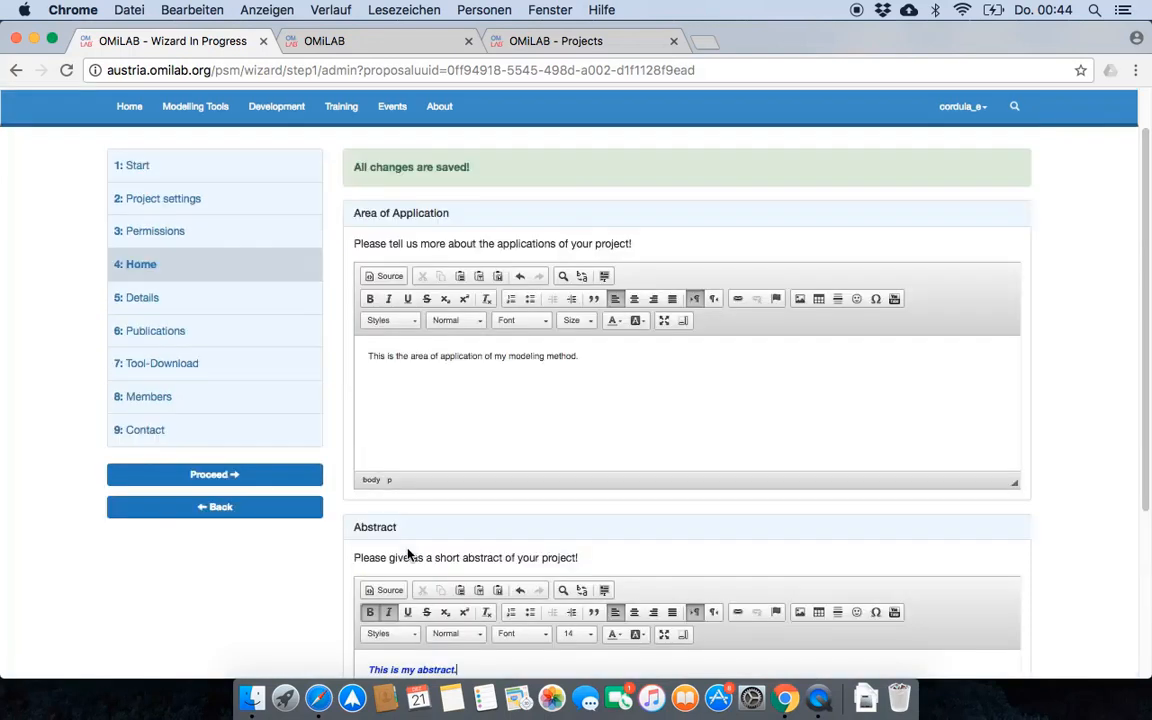
{"action": "left_click", "coordinate": [188, 477]}
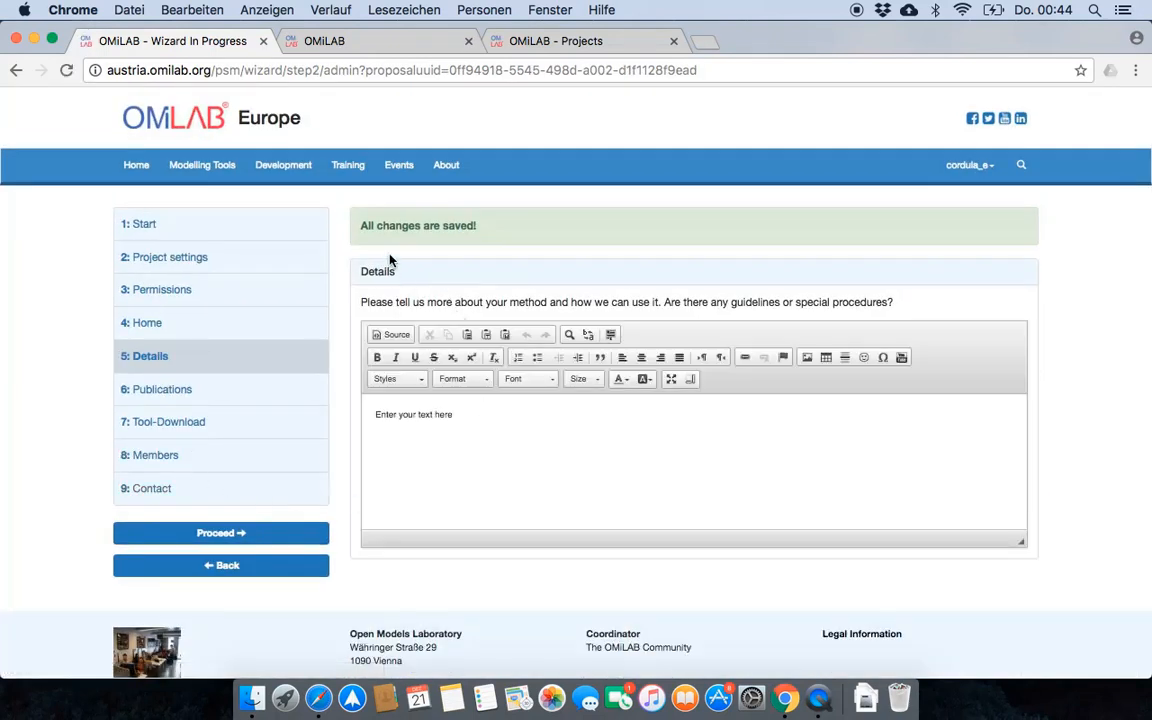
{"action": "left_click", "coordinate": [465, 410]}
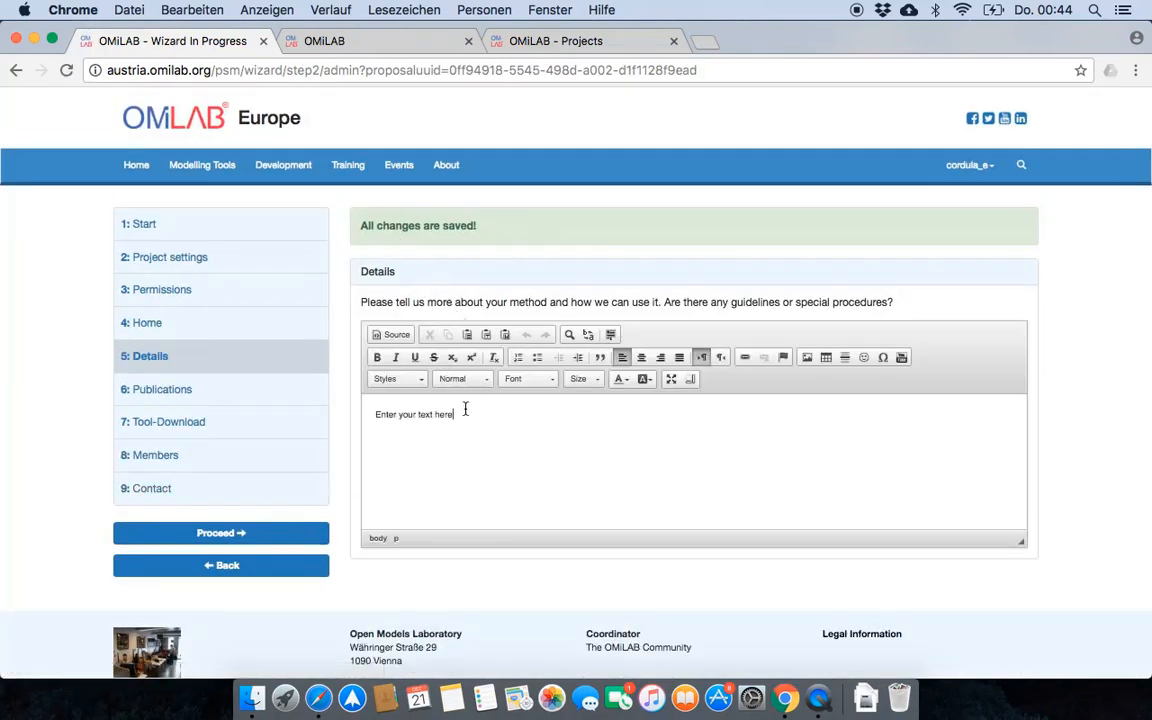
{"action": "left_click_drag", "start_coordinate": [465, 410], "coordinate": [376, 413]}
{"action": "type", "text": "This is the modeling method project d"}
{"action": "type", "text": "eta"}
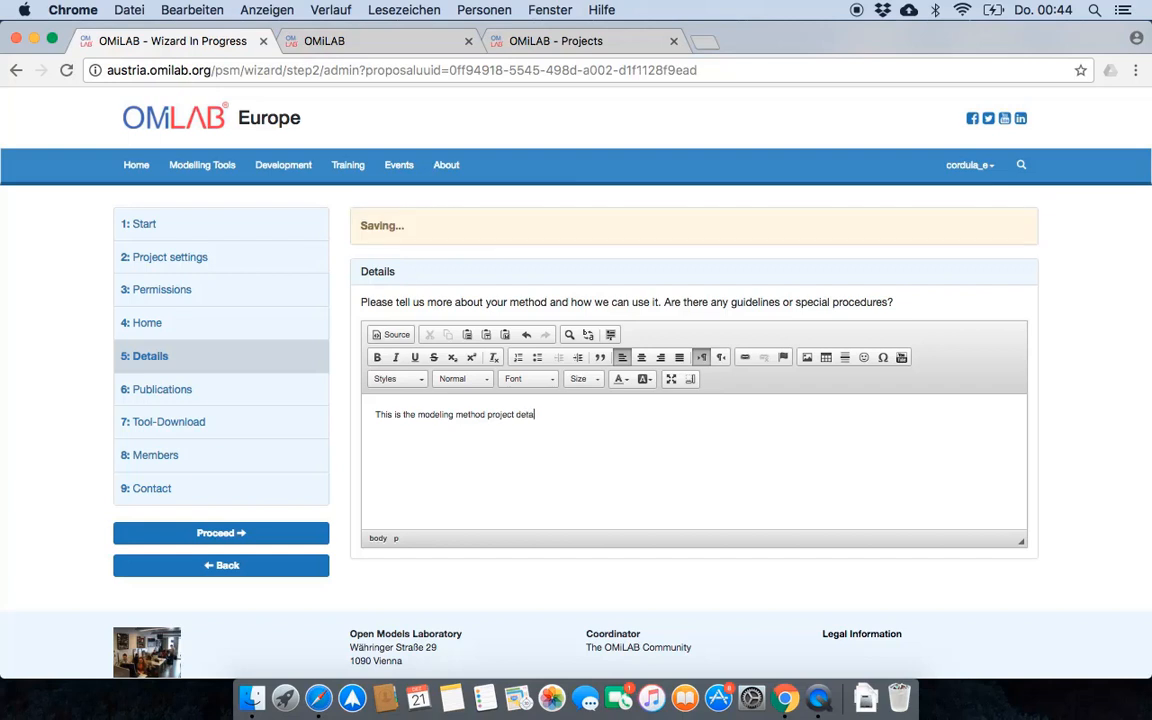
{"action": "type", "text": "ils section."}
- Give the entire details sentence a red background colour
{"action": "triple_click", "coordinate": [535, 418]}
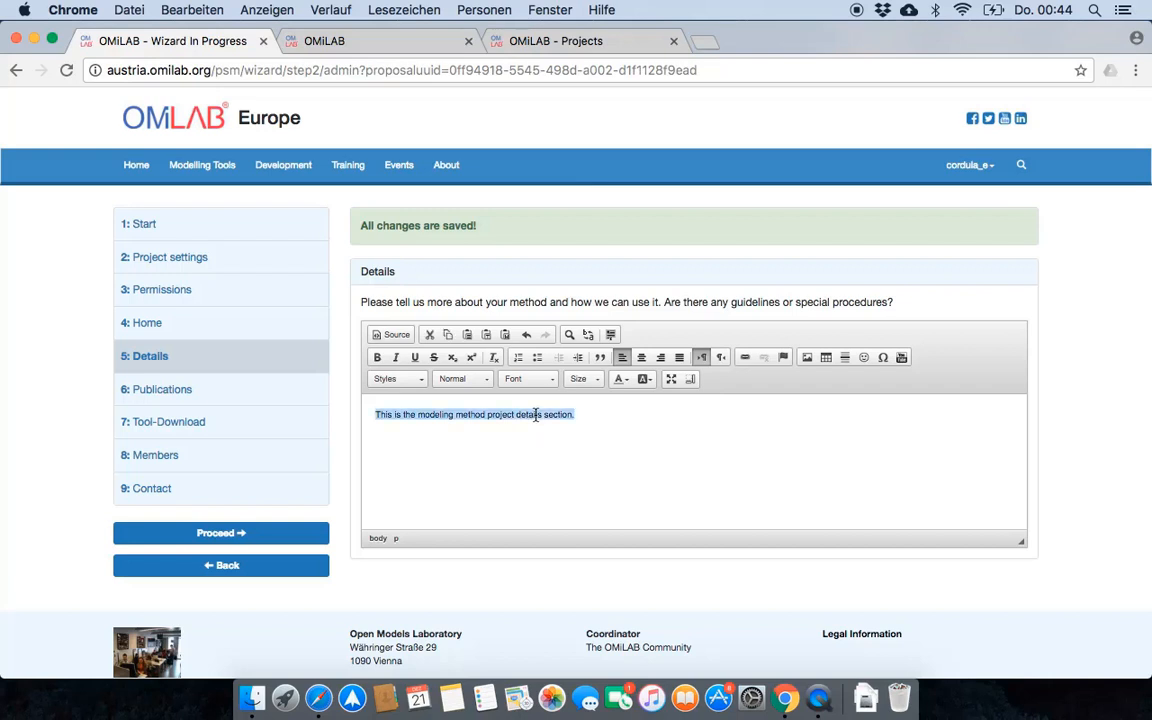
{"action": "left_click", "coordinate": [643, 378]}
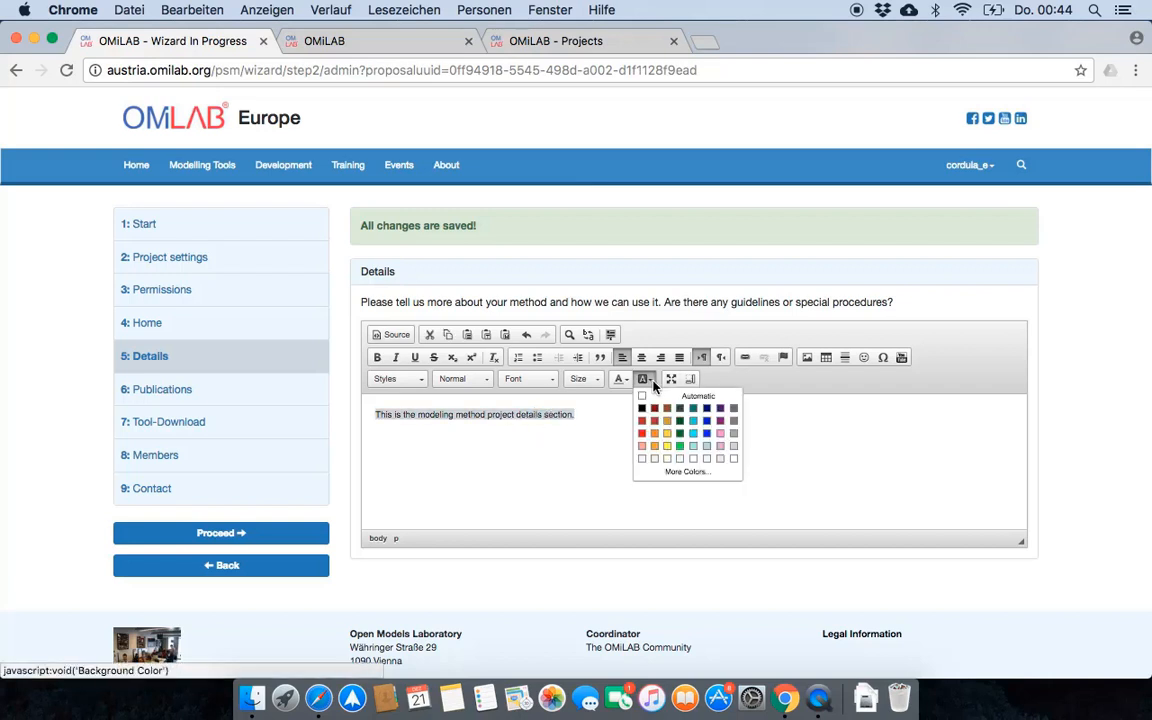
{"action": "left_click", "coordinate": [641, 433]}
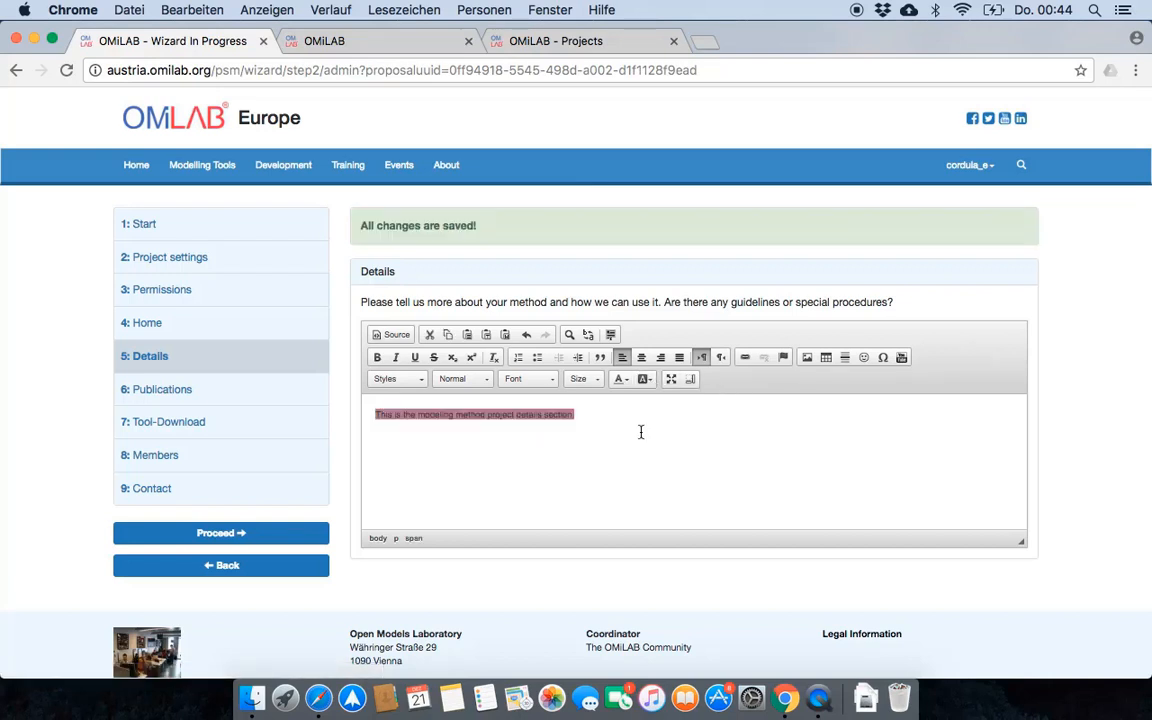
{"action": "left_click", "coordinate": [638, 483]}
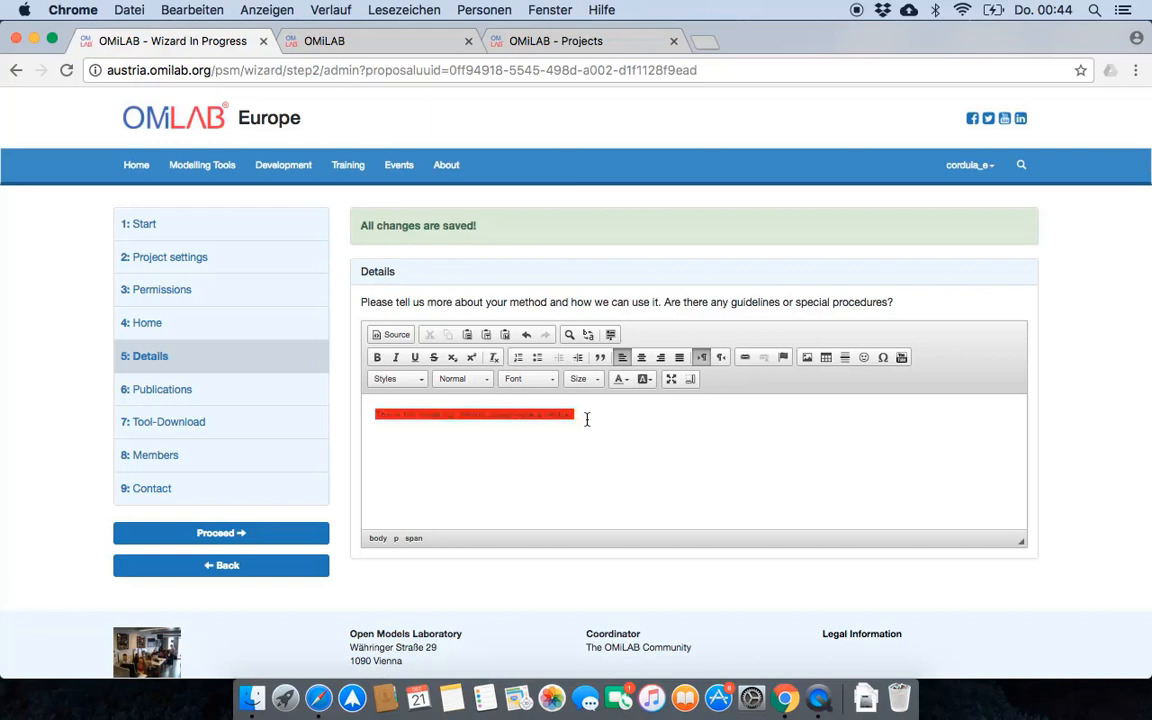
- Make the details sentence bold and apply the Italic Title block style to it
{"action": "key", "text": "super+a"}
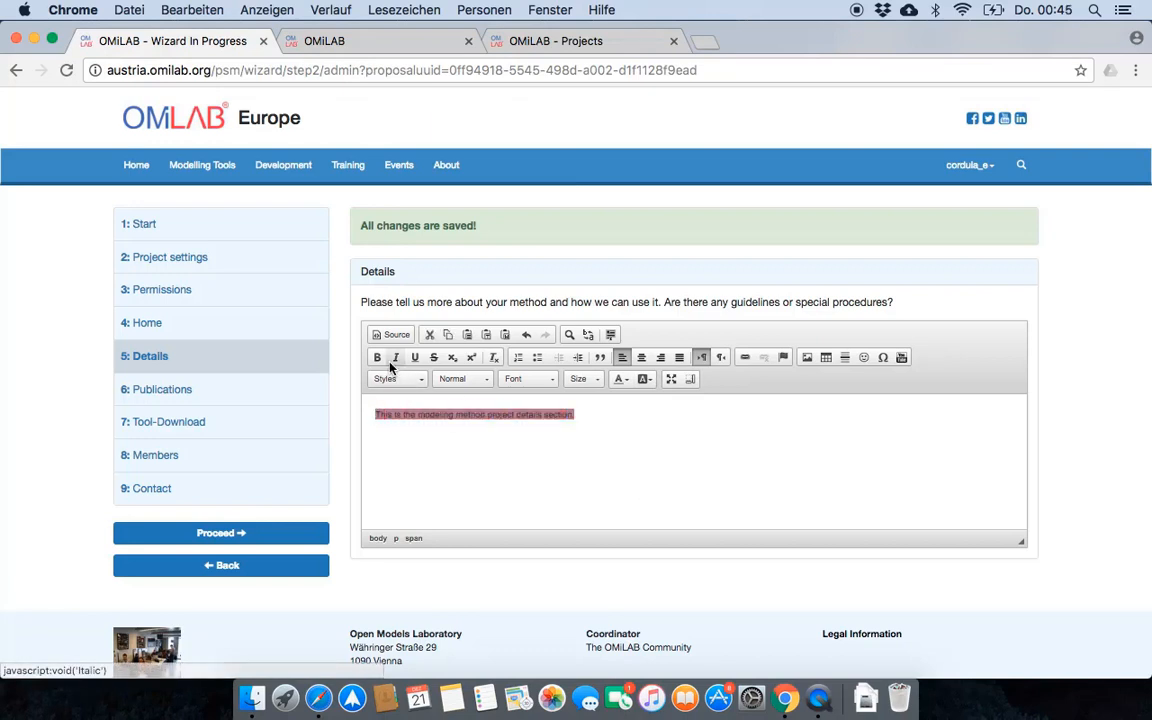
{"action": "left_click", "coordinate": [377, 358]}
{"action": "left_click", "coordinate": [394, 380]}
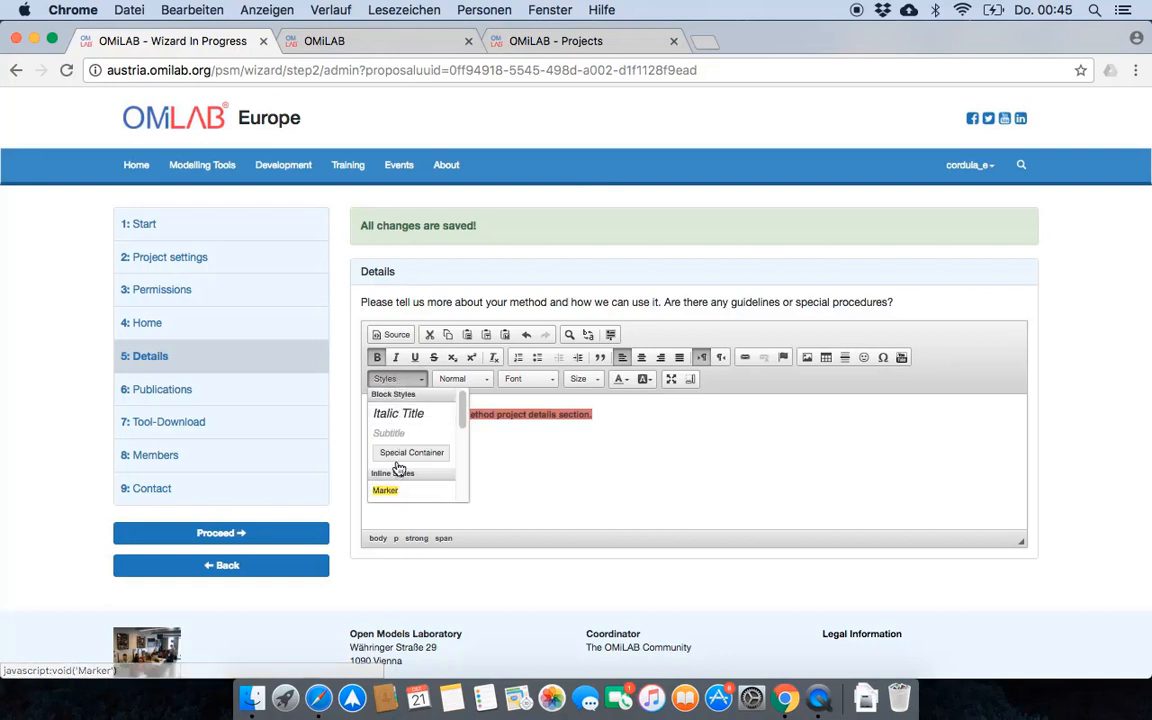
{"action": "left_click", "coordinate": [401, 413]}
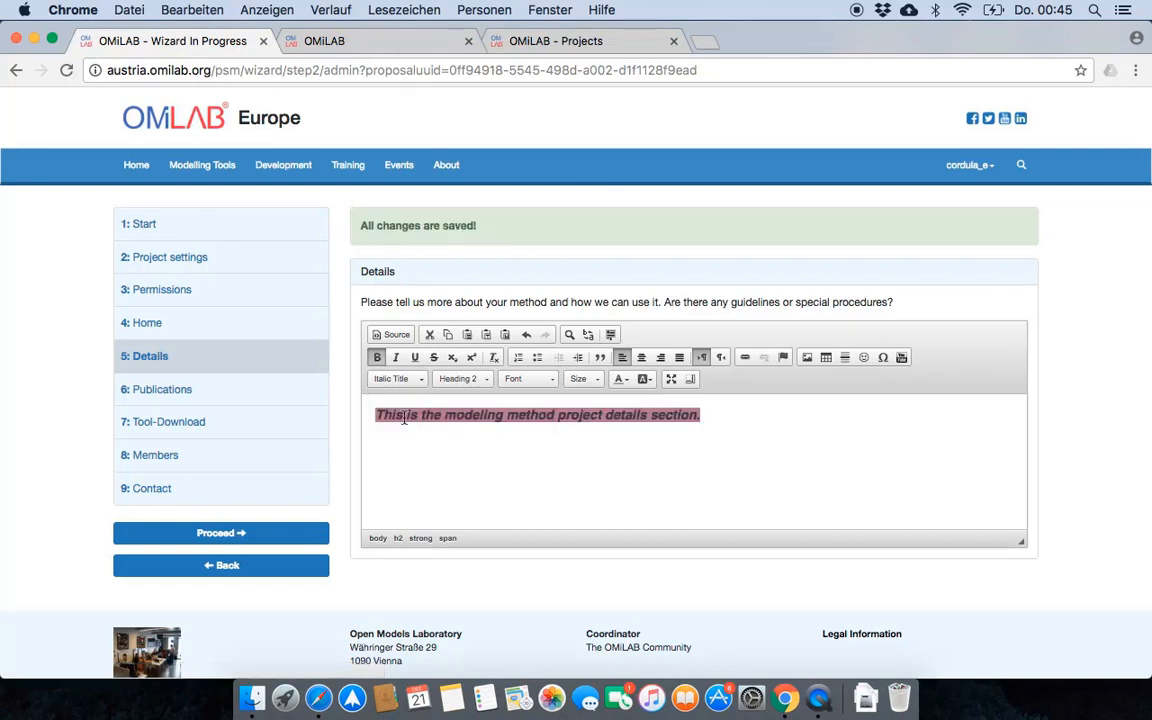
{"action": "left_click", "coordinate": [461, 448]}
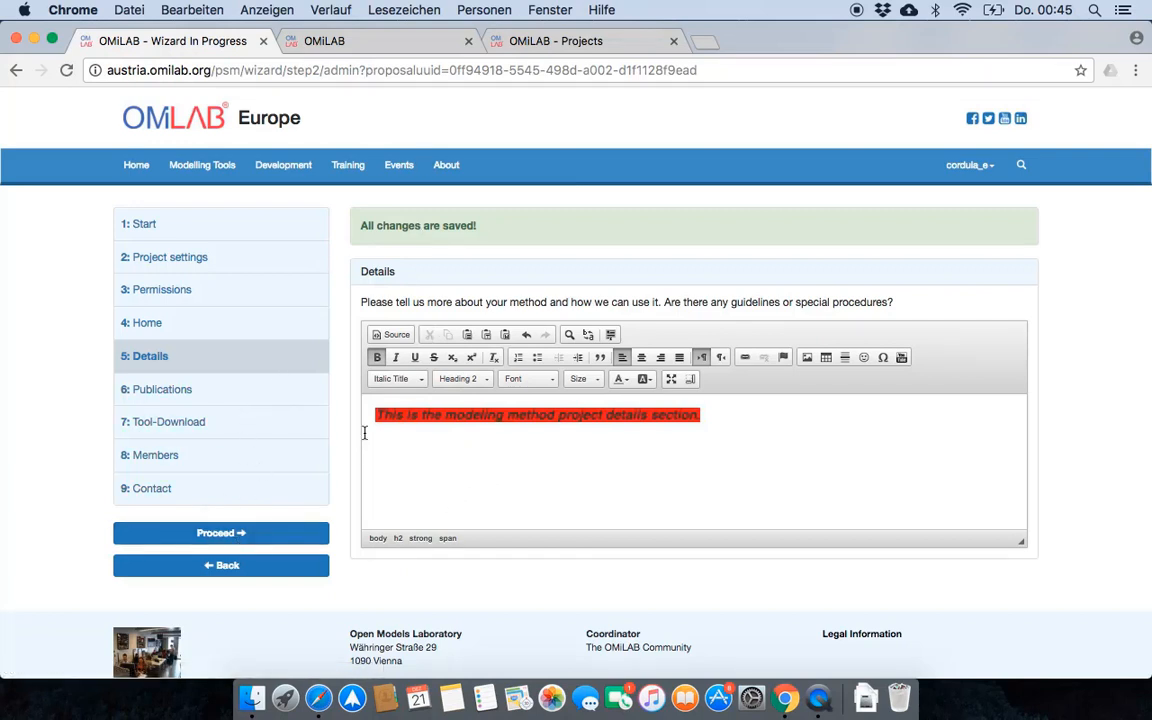
- Reset the details sentence's background colour to Automatic and set its text colour to pink
{"action": "left_click_drag", "start_coordinate": [372, 420], "coordinate": [674, 428]}
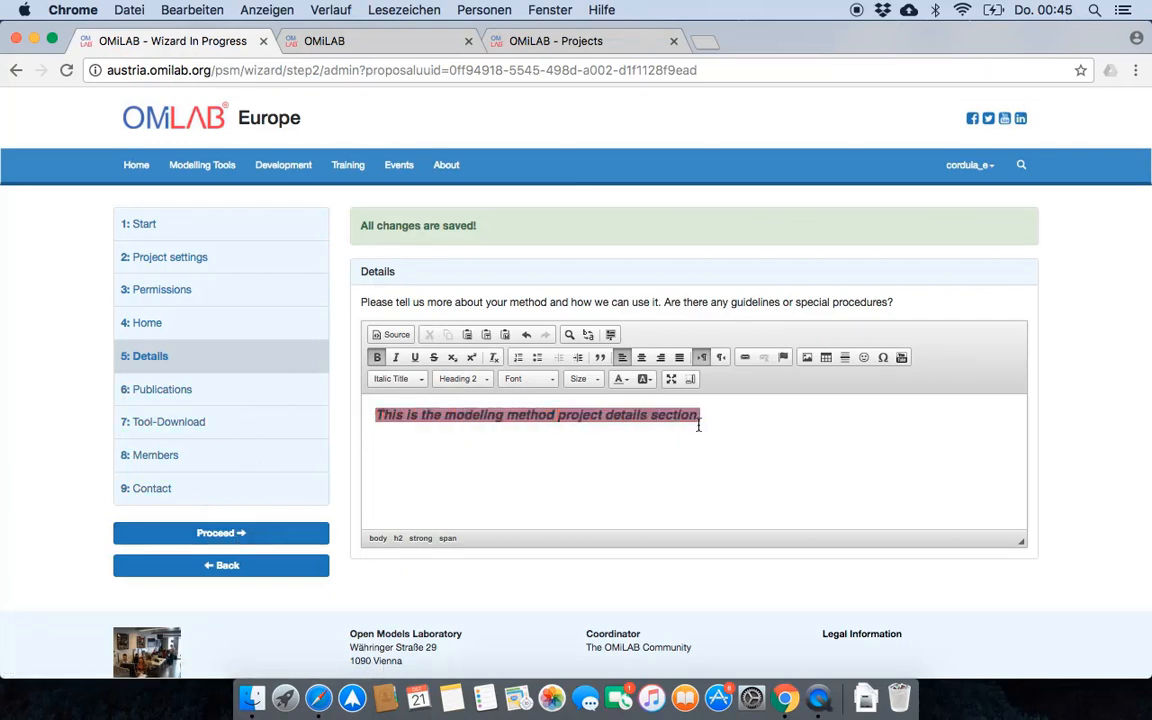
{"action": "left_click", "coordinate": [645, 379]}
{"action": "left_click", "coordinate": [646, 397]}
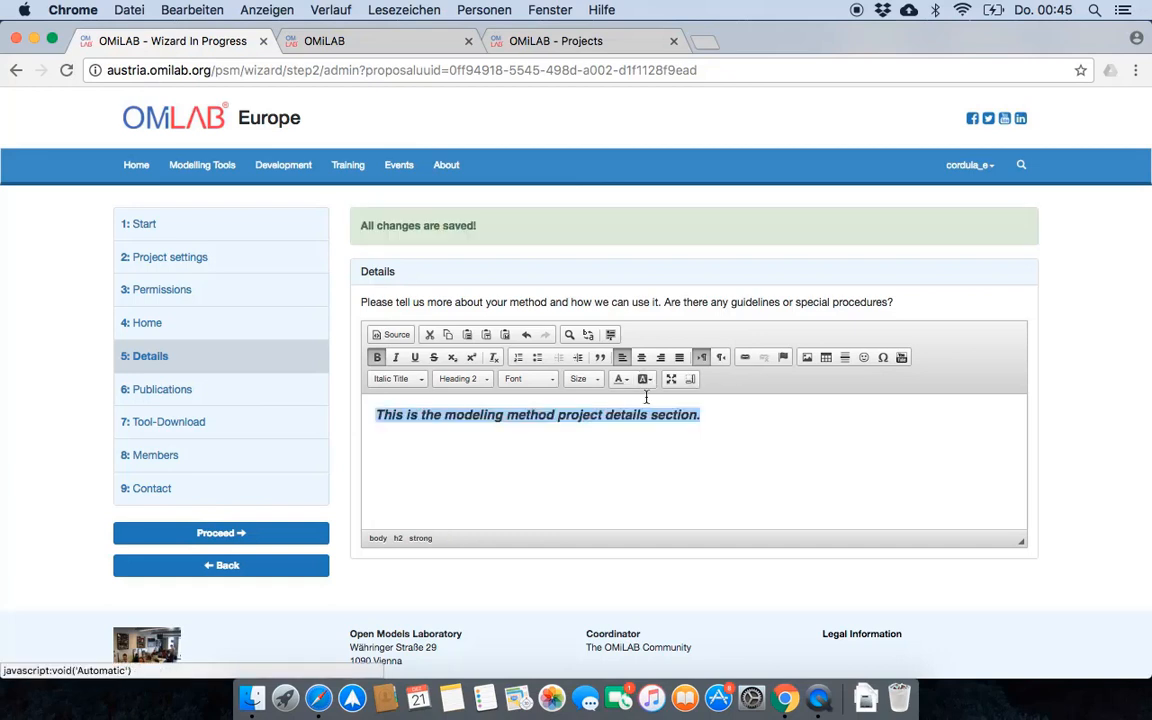
{"action": "left_click", "coordinate": [619, 379]}
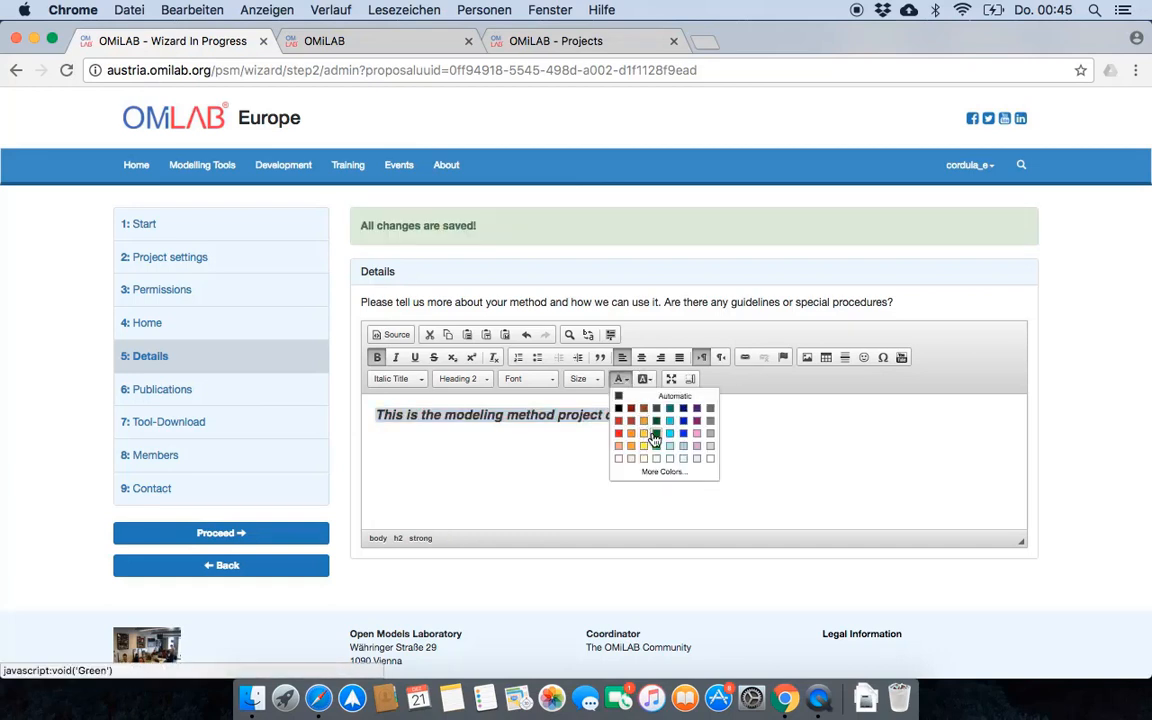
{"action": "left_click", "coordinate": [696, 434]}
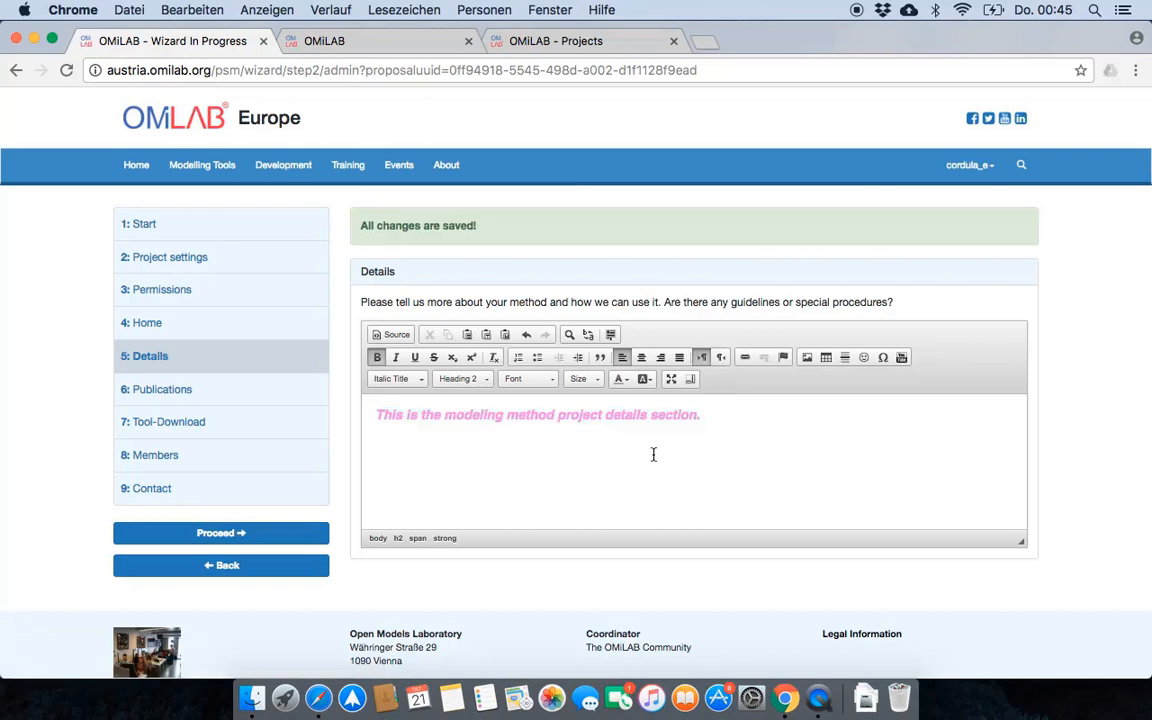
- Proceed to the Publications page and replace the placeholder with a bulleted list: "Publication 1", "Publication 2" and "..."
{"action": "left_click", "coordinate": [300, 532]}
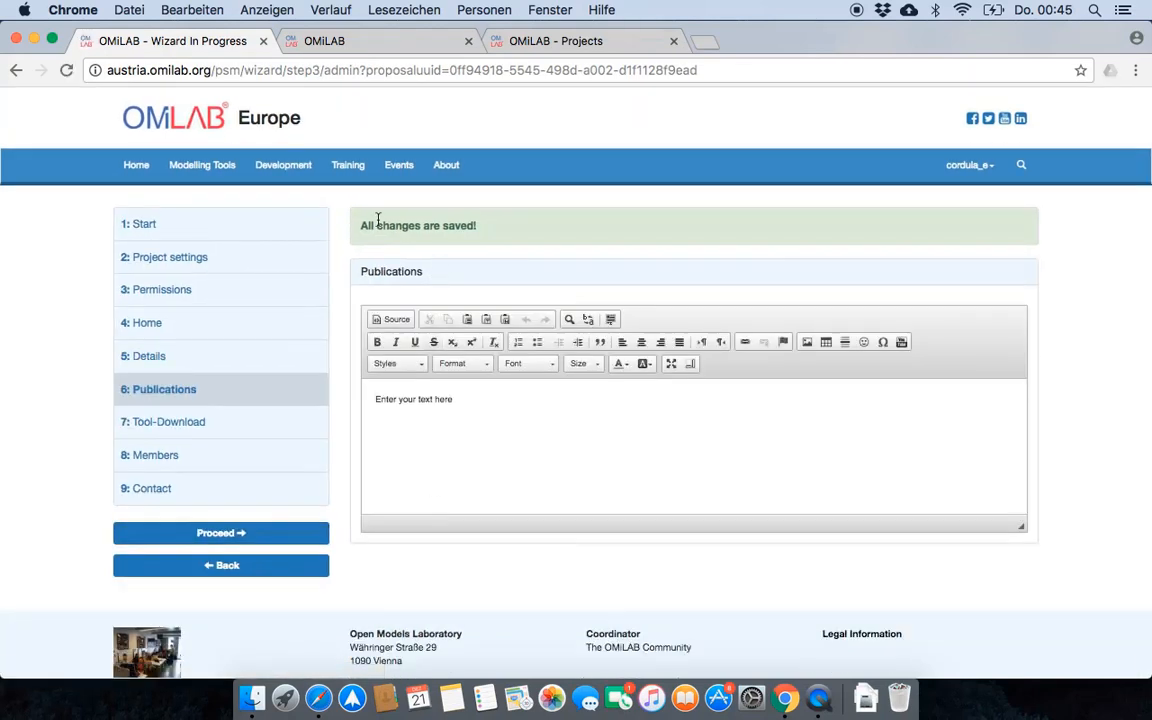
{"action": "left_click_drag", "start_coordinate": [453, 399], "coordinate": [381, 399]}
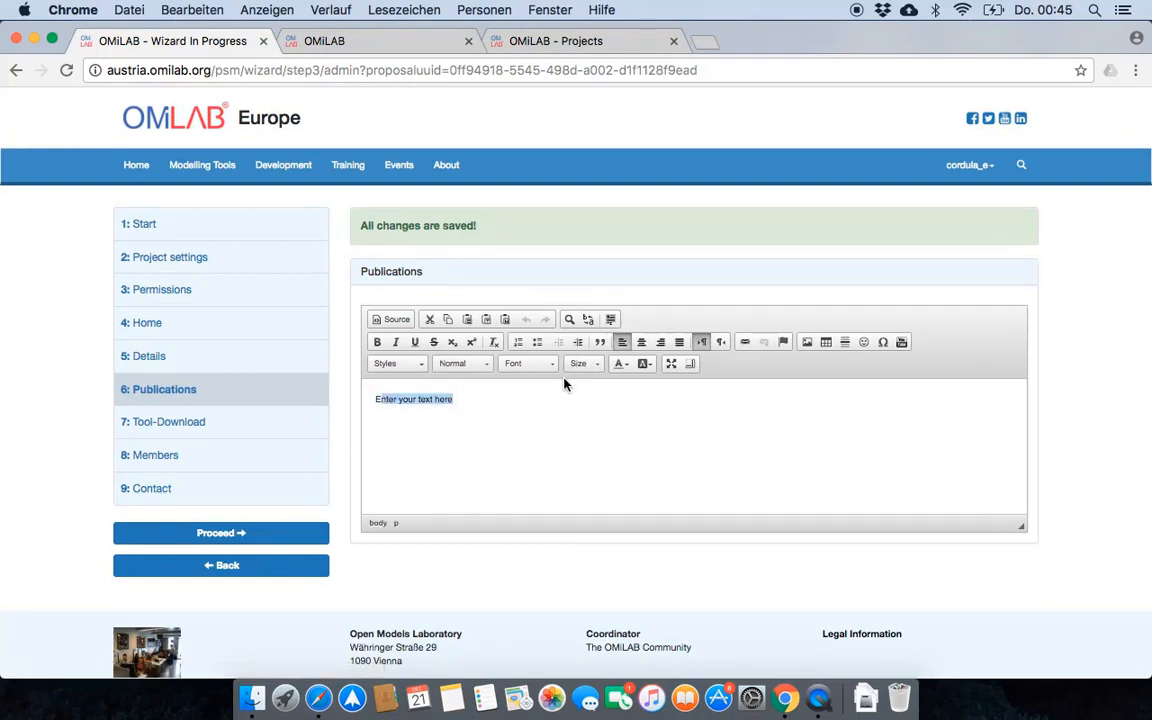
{"action": "key", "text": "BackSpace"}
{"action": "left_click", "coordinate": [537, 343]}
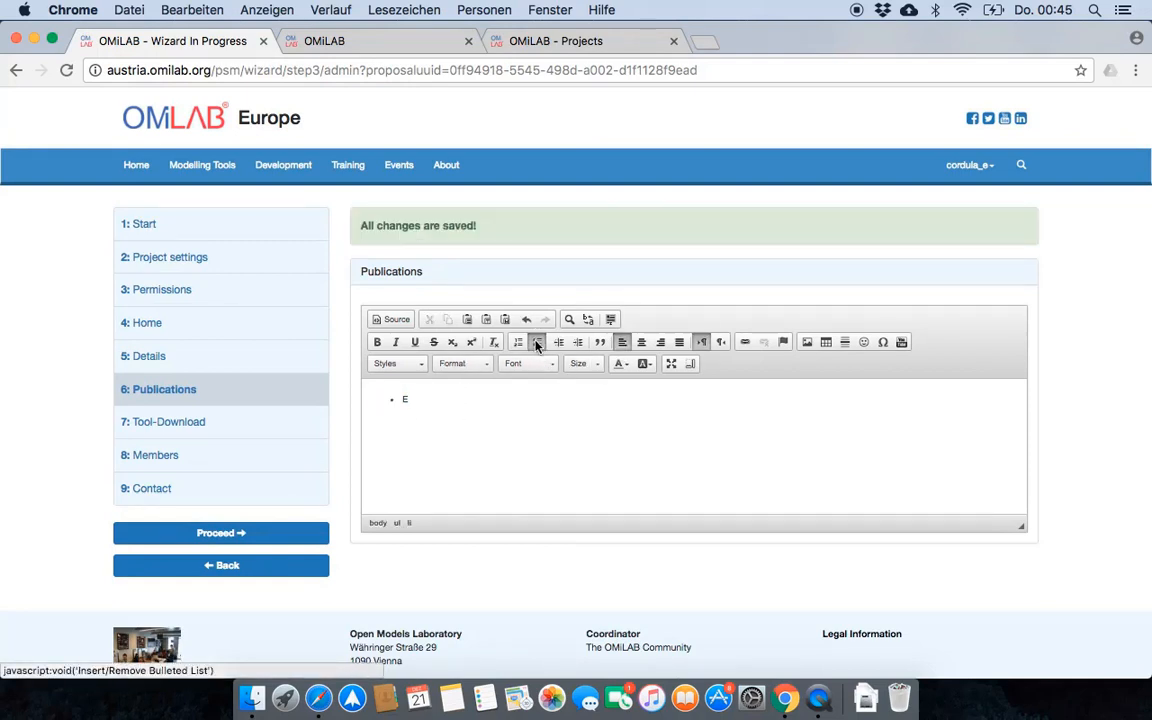
{"action": "key", "text": "BackSpace"}
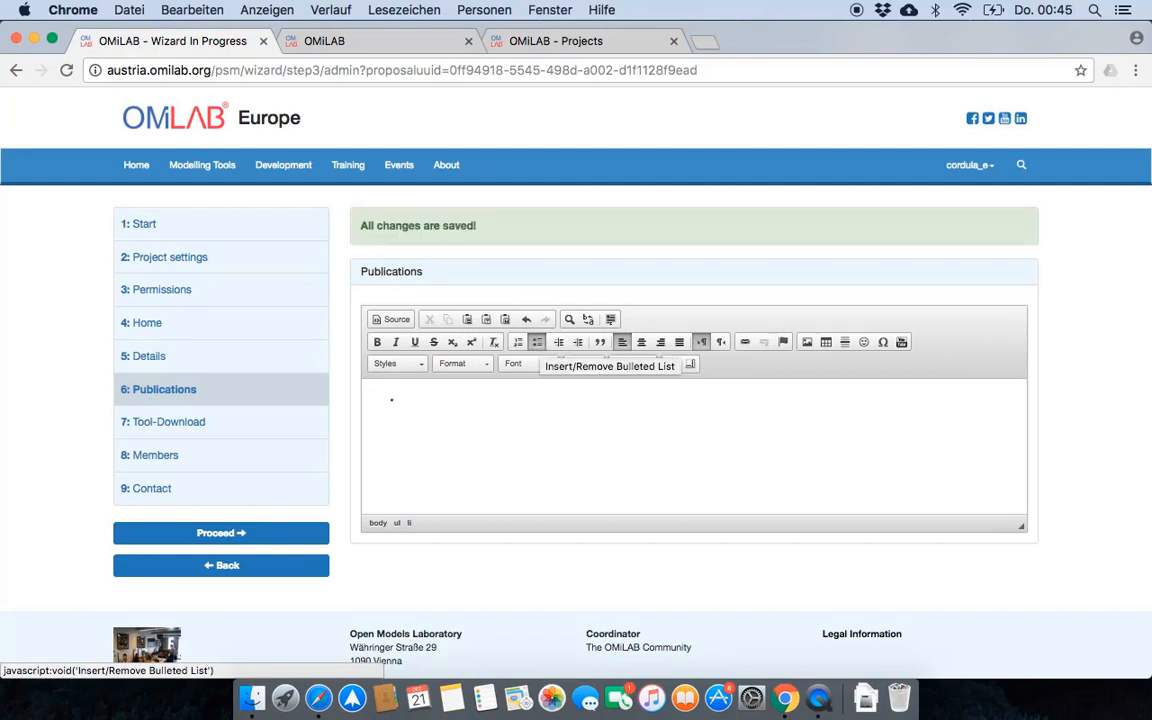
{"action": "type", "text": "Publ"}
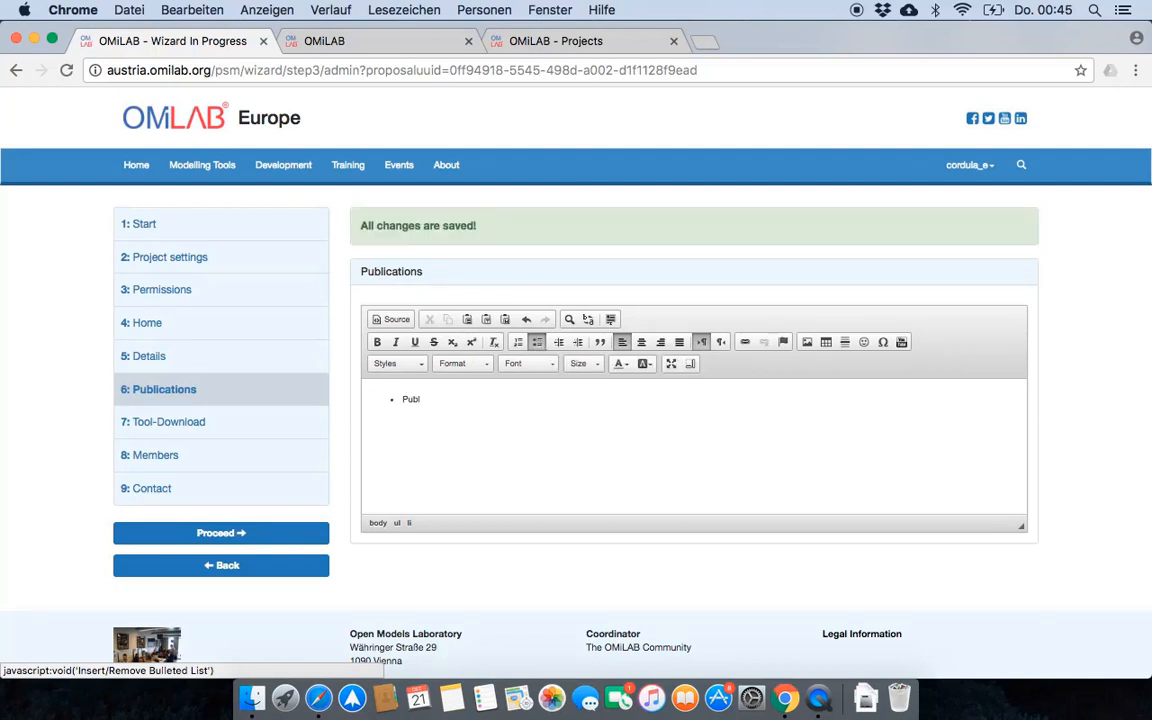
{"action": "type", "text": "ication 1"}
{"action": "key", "text": "Return"}
{"action": "type", "text": "Publicati"}
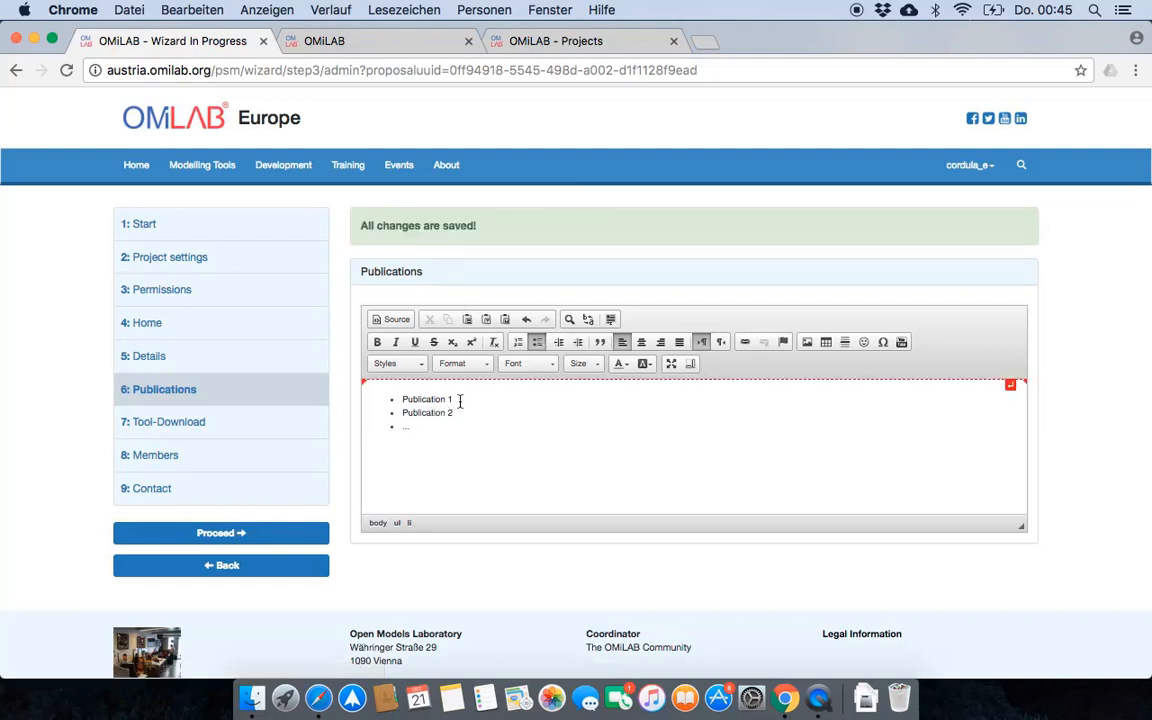
- Set the font size of the "Publication 1" list entry to 12
{"action": "left_click_drag", "start_coordinate": [460, 400], "coordinate": [400, 399]}
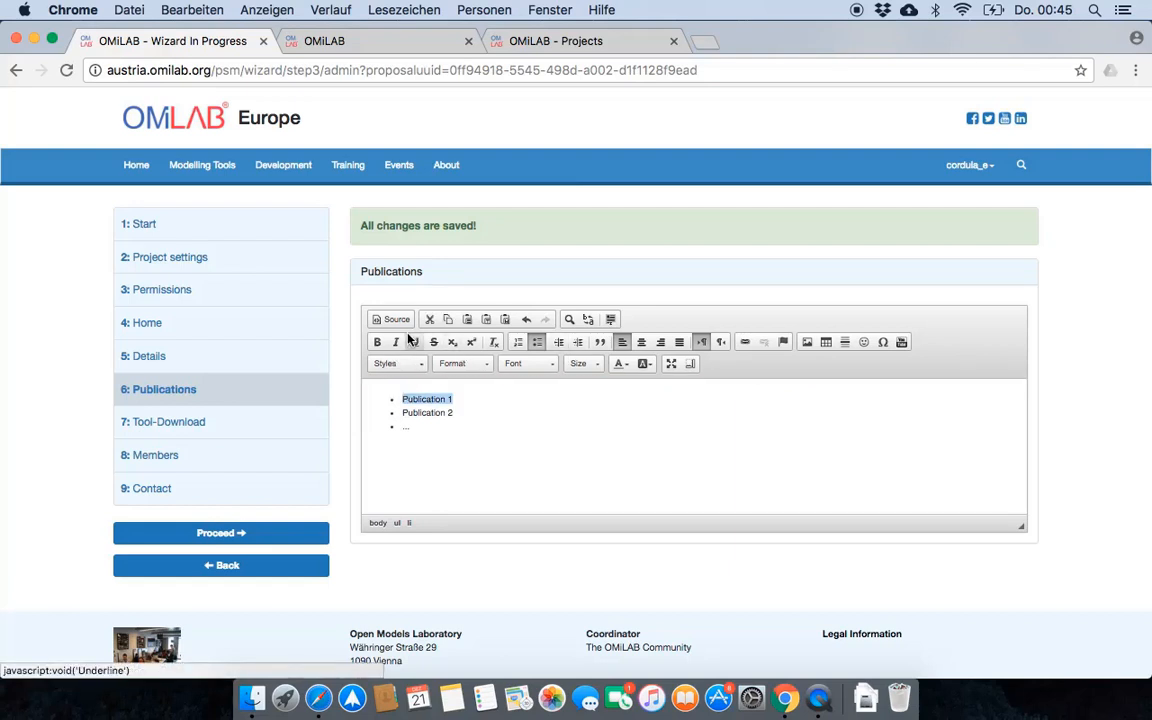
{"action": "left_click", "coordinate": [592, 364]}
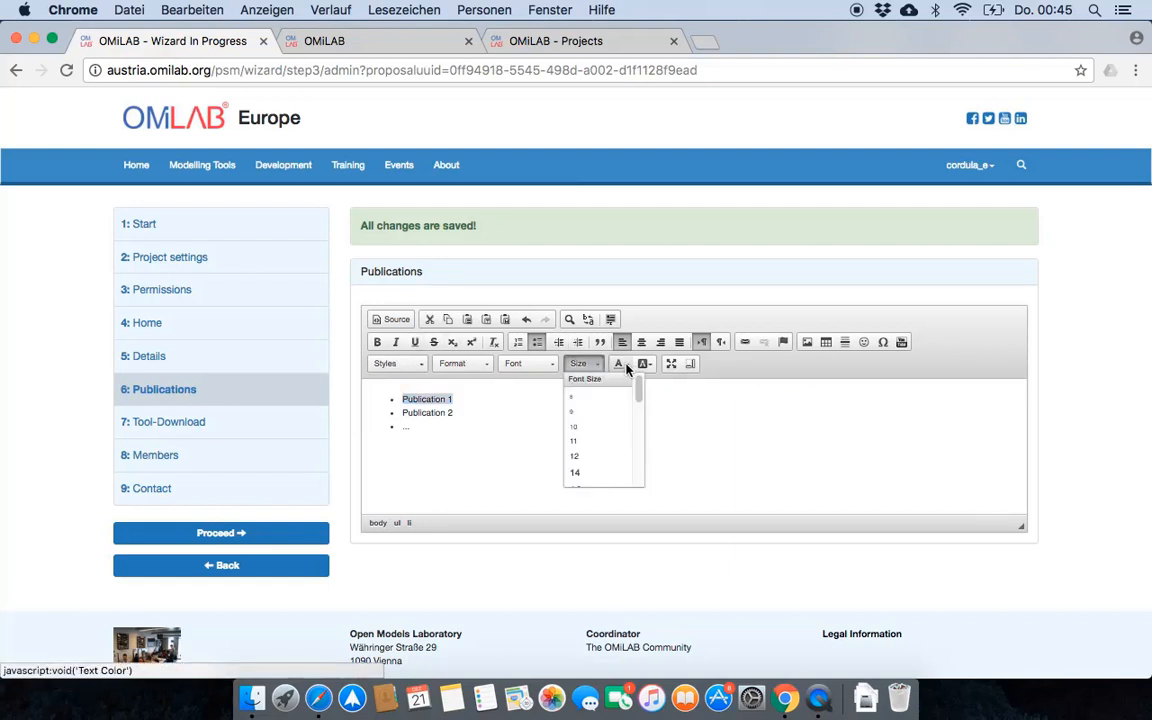
{"action": "left_click", "coordinate": [576, 456]}
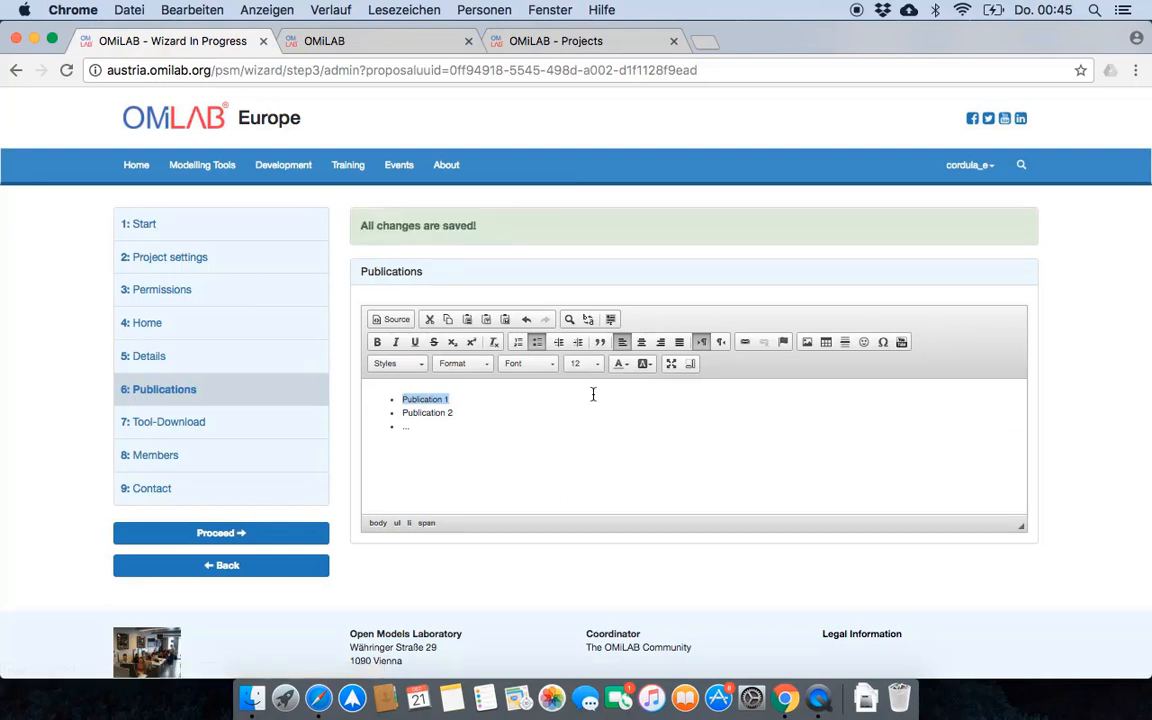
- Set the text colour of the "Publication 1" entry to light salmon and proceed to the Tool-Download page
{"action": "left_click", "coordinate": [618, 365]}
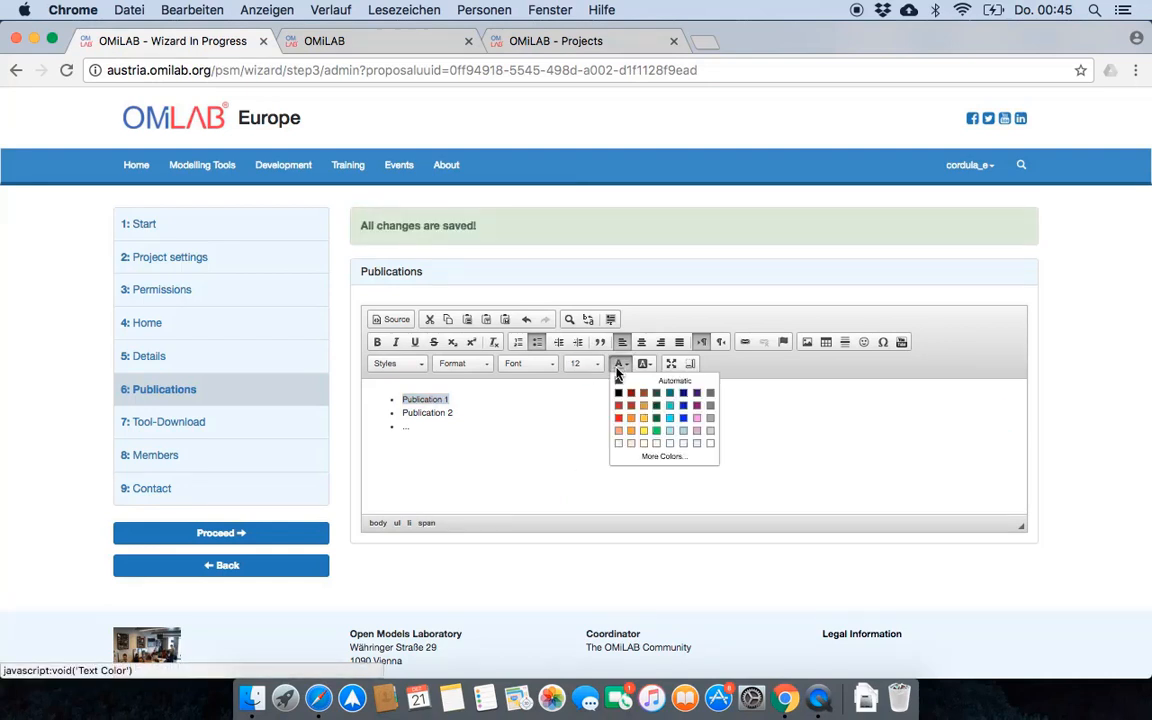
{"action": "left_click", "coordinate": [618, 430]}
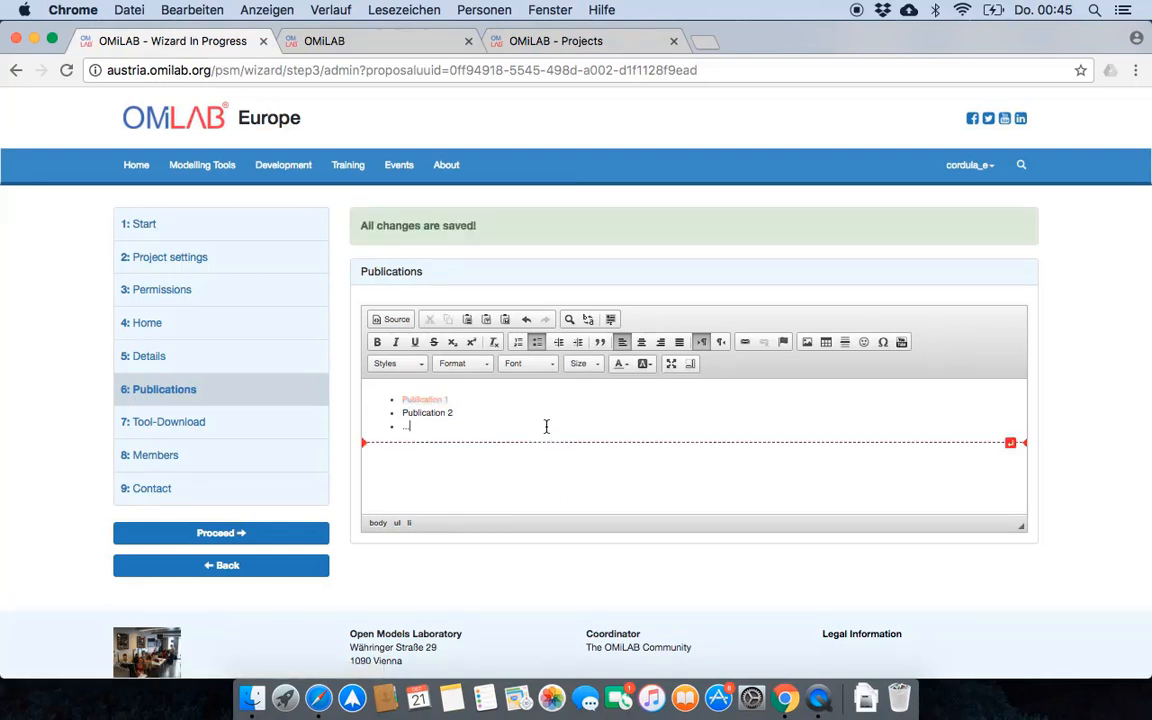
{"action": "left_click", "coordinate": [221, 534]}
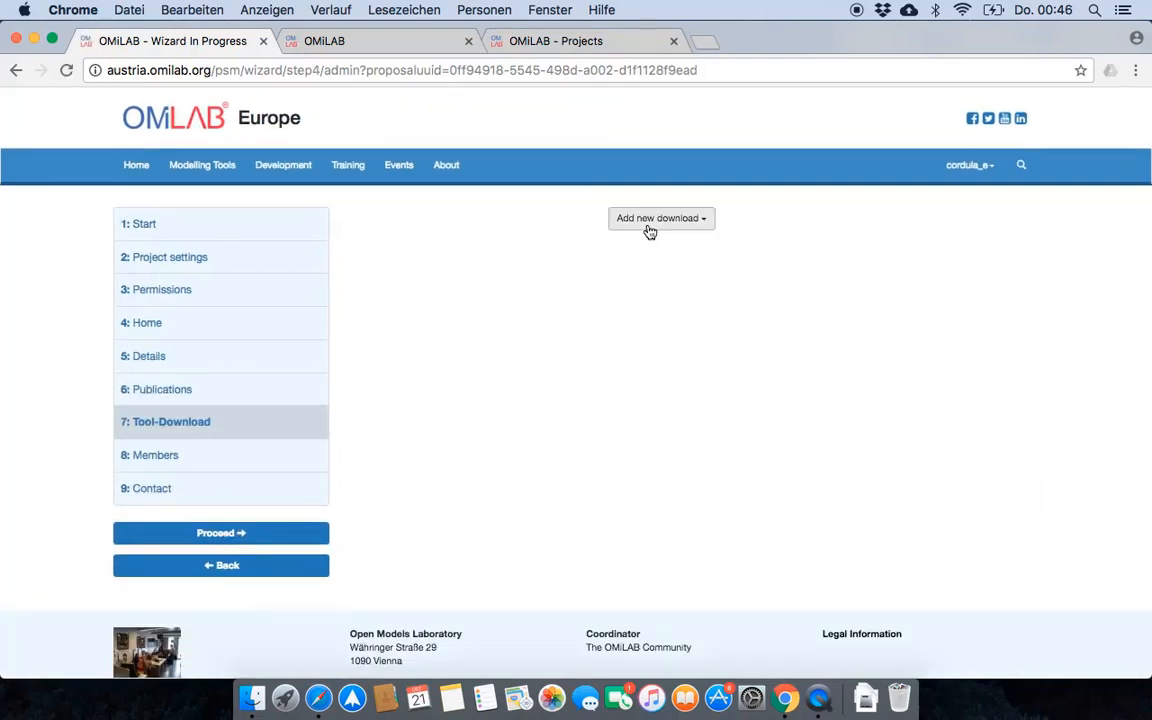
{"action": "left_click", "coordinate": [648, 233]}
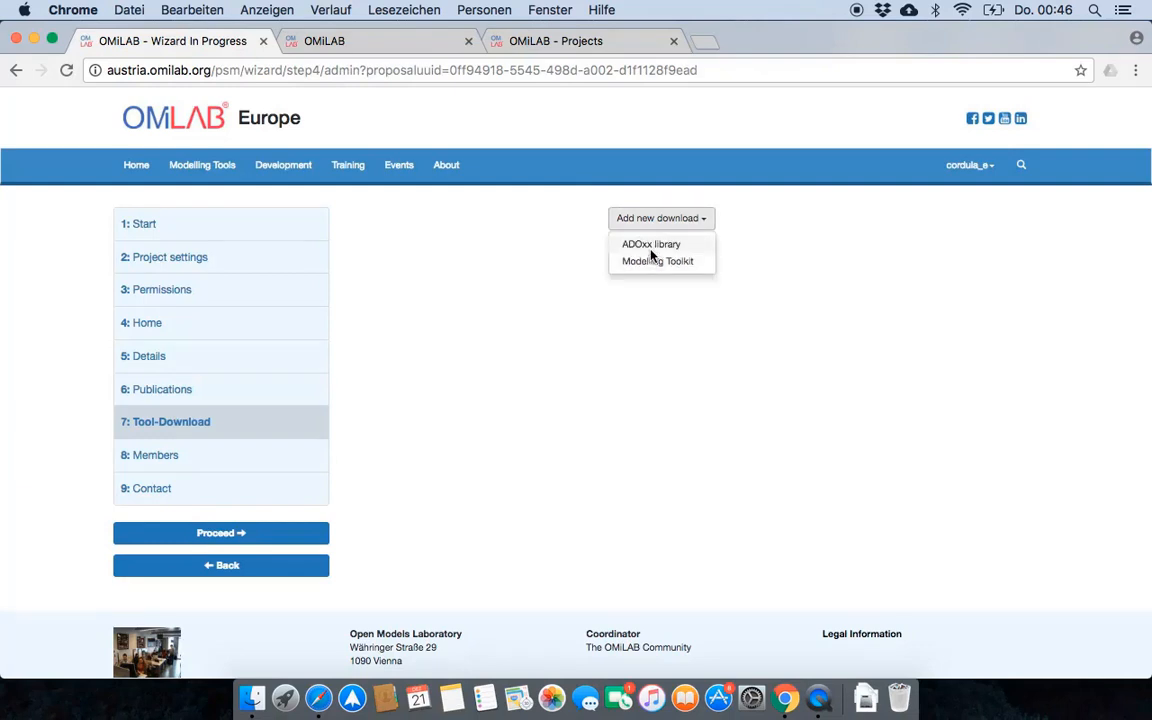
{"action": "left_click", "coordinate": [655, 246]}
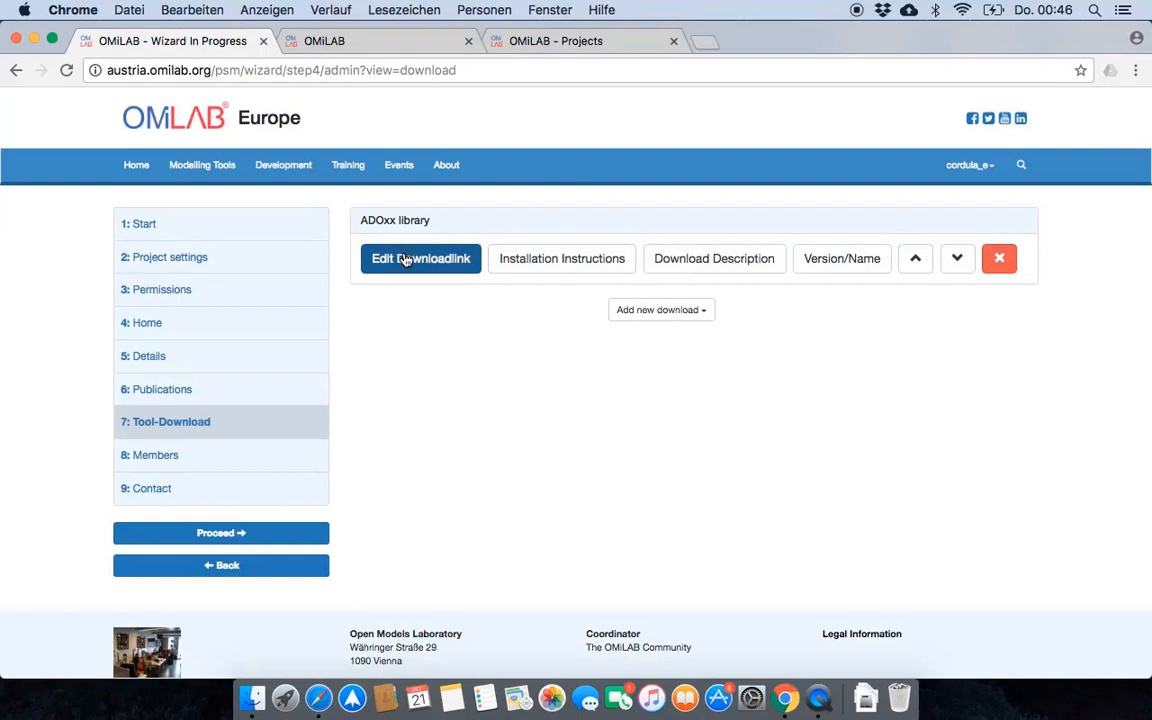
{"action": "left_click", "coordinate": [452, 260]}
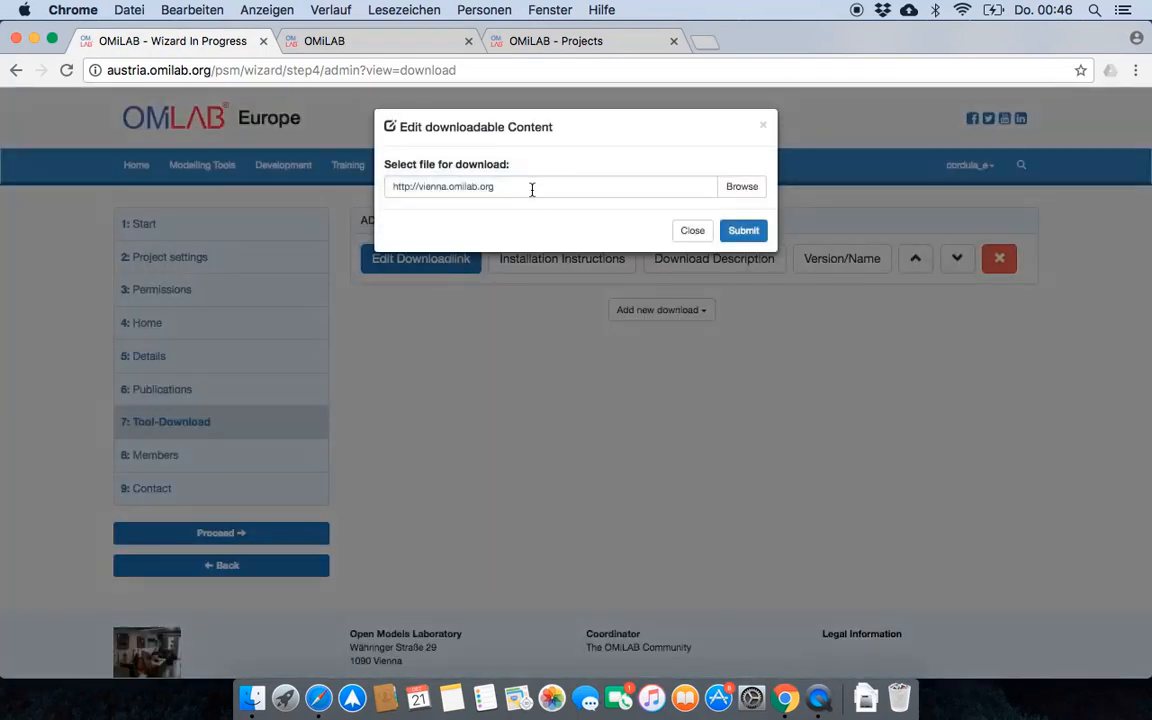
{"action": "left_click", "coordinate": [745, 231]}
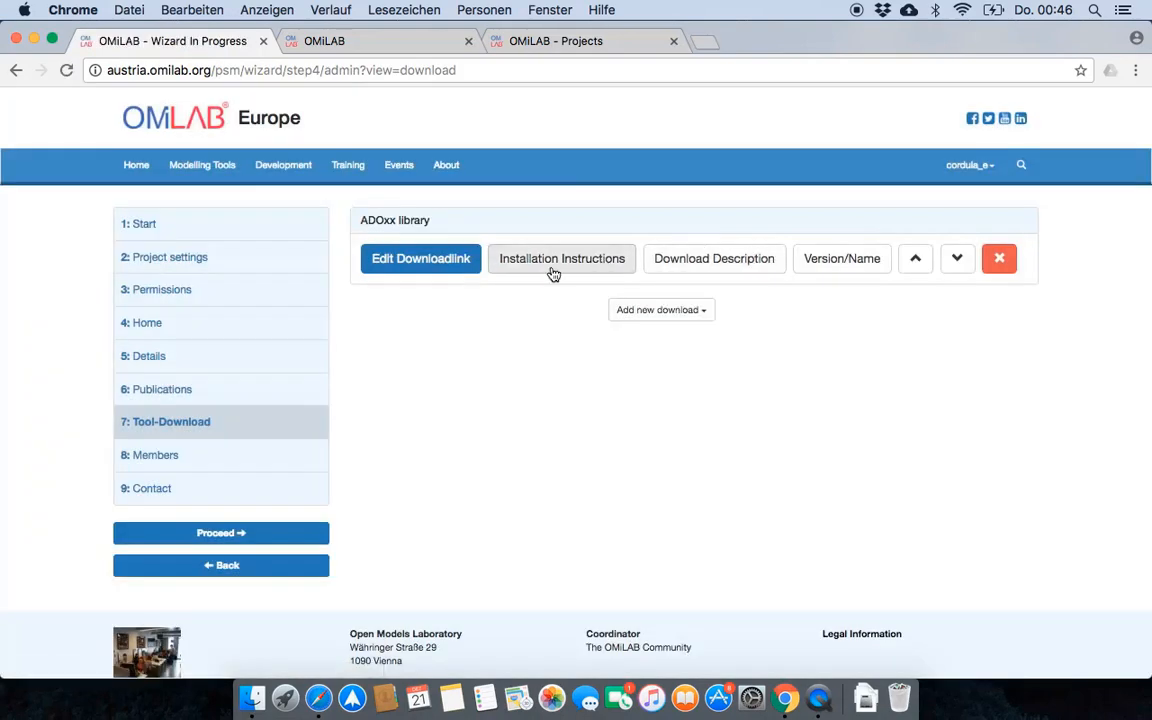
- Review the ADOxx library's installation instructions, download description and version/name field, closing each without changes
{"action": "left_click", "coordinate": [553, 262]}
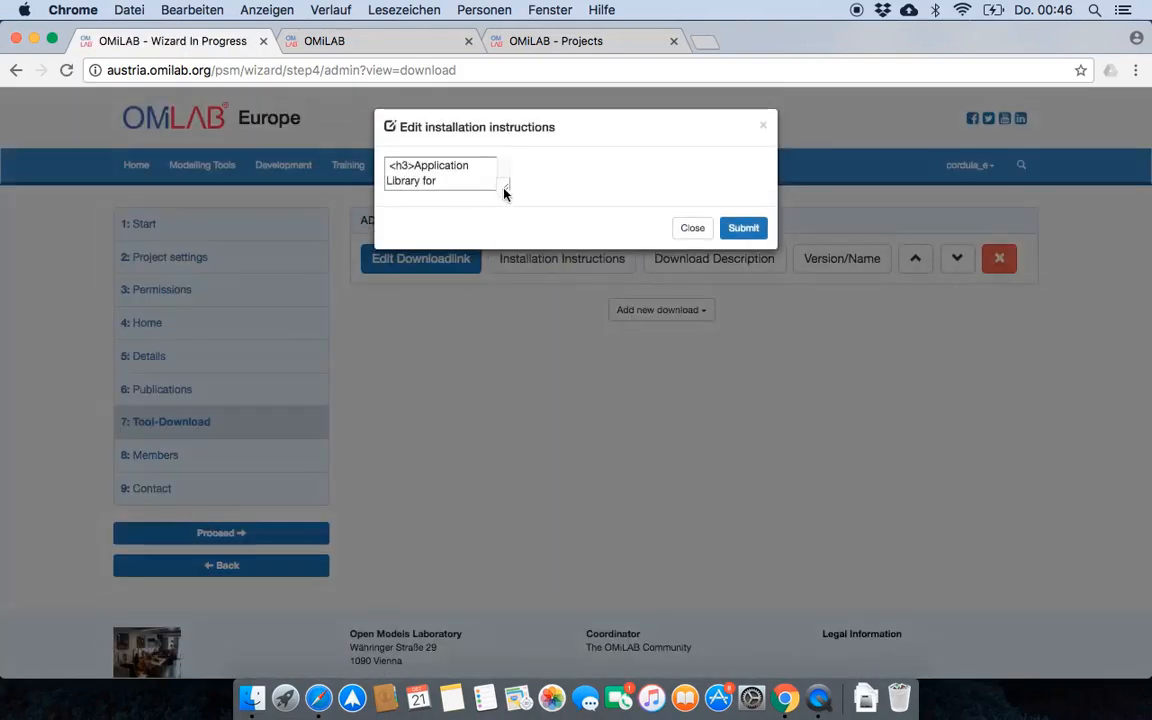
{"action": "left_click_drag", "start_coordinate": [503, 193], "coordinate": [548, 320]}
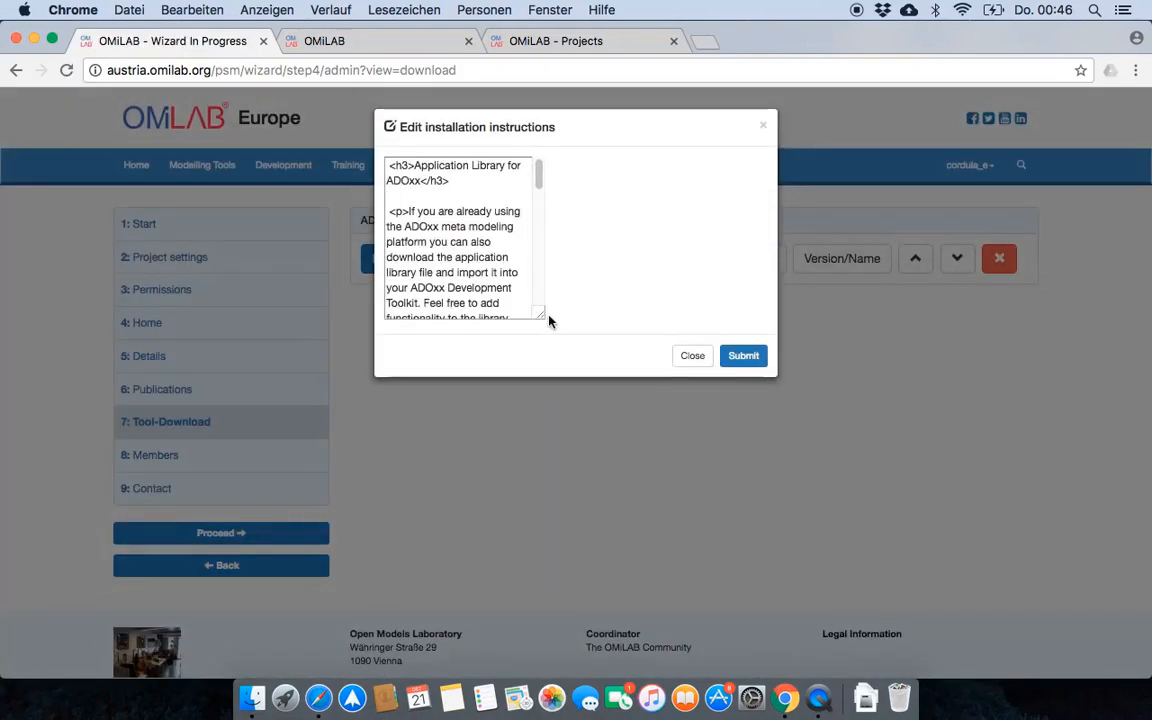
{"action": "left_click", "coordinate": [693, 357]}
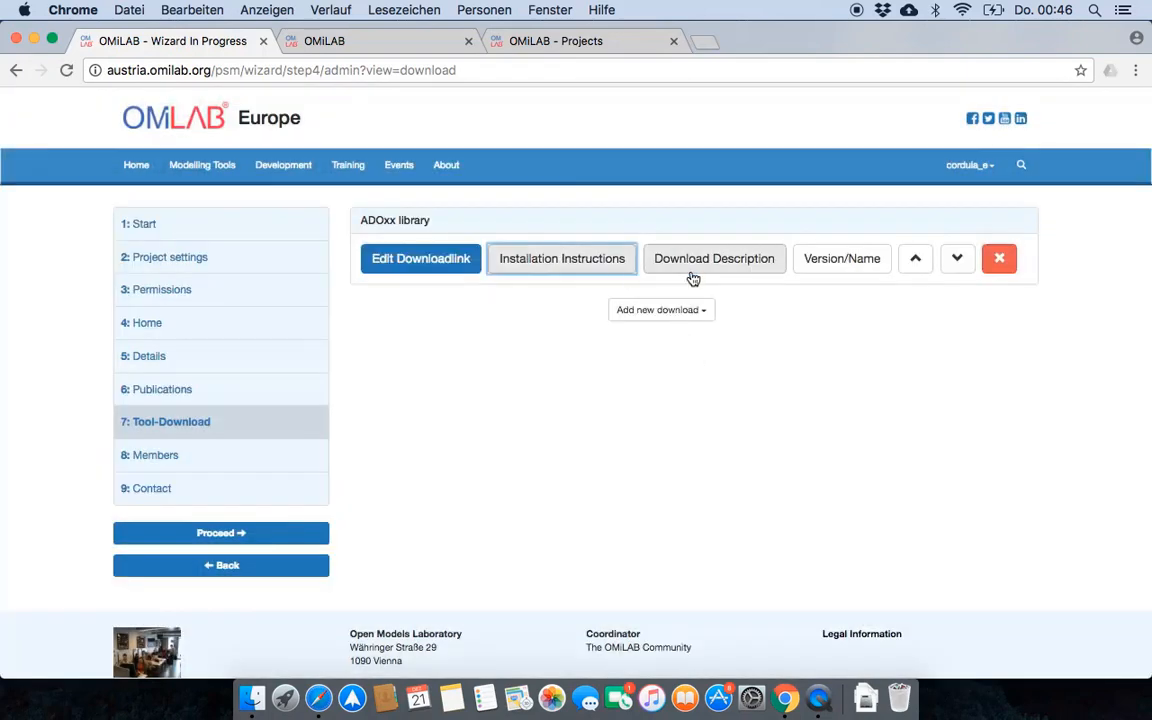
{"action": "left_click", "coordinate": [620, 254]}
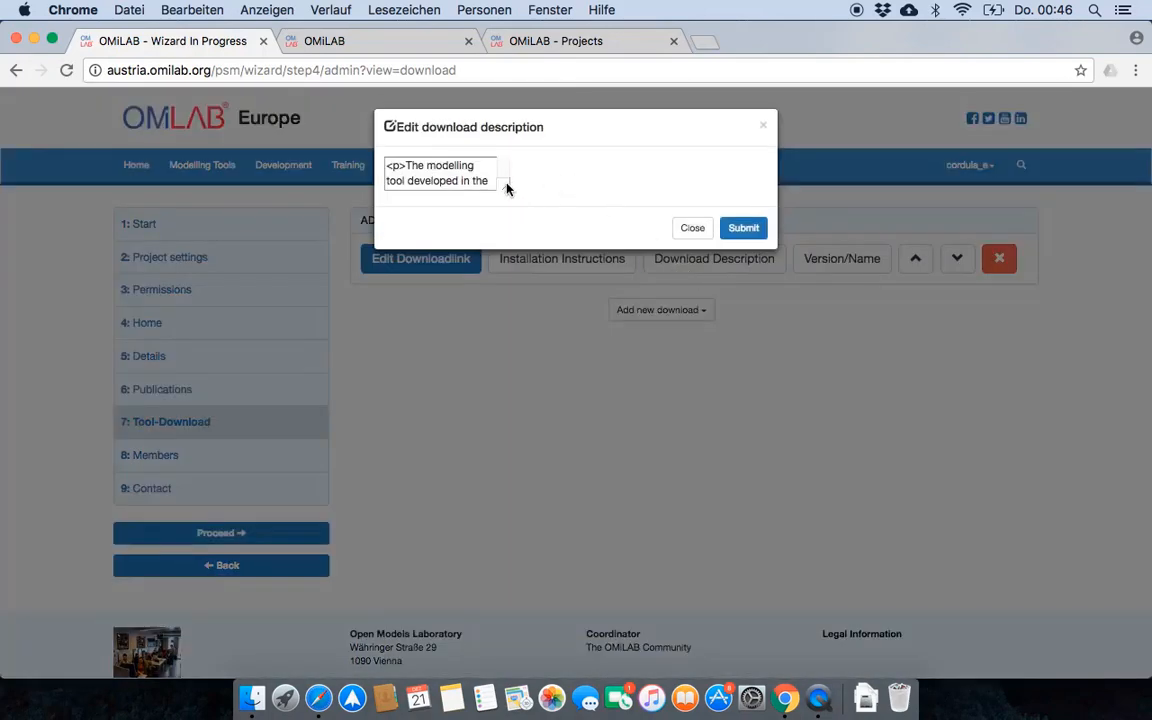
{"action": "left_click_drag", "start_coordinate": [507, 188], "coordinate": [596, 383]}
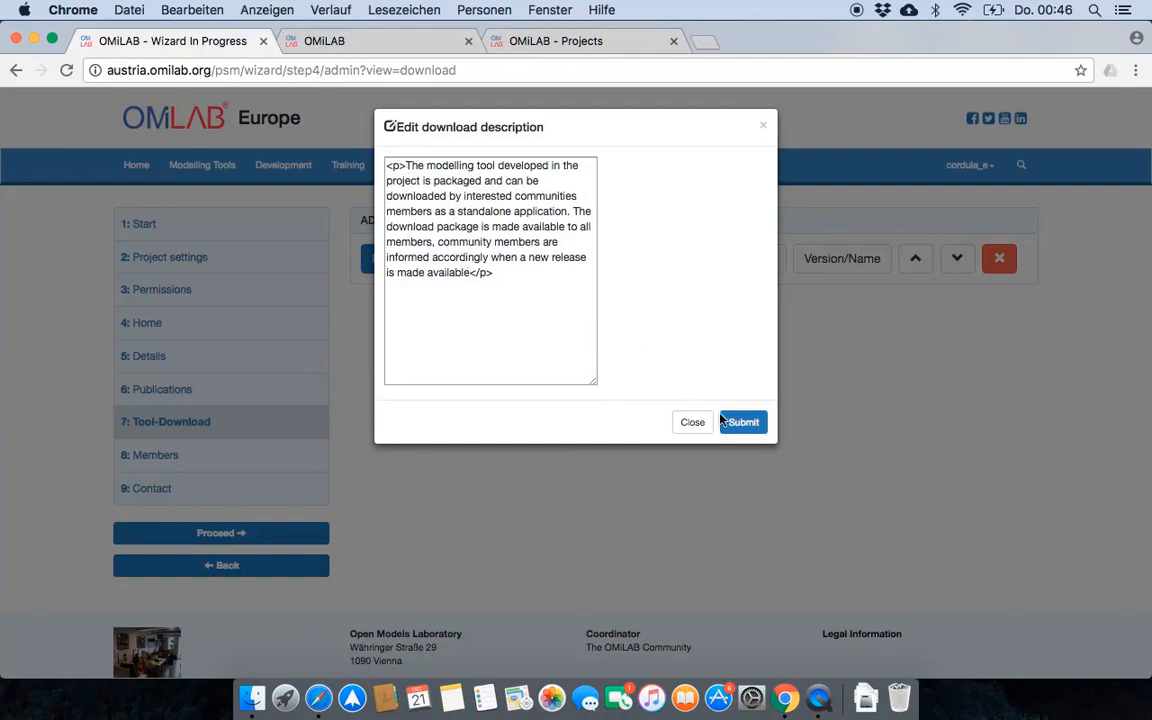
{"action": "left_click", "coordinate": [691, 422]}
{"action": "left_click", "coordinate": [830, 268]}
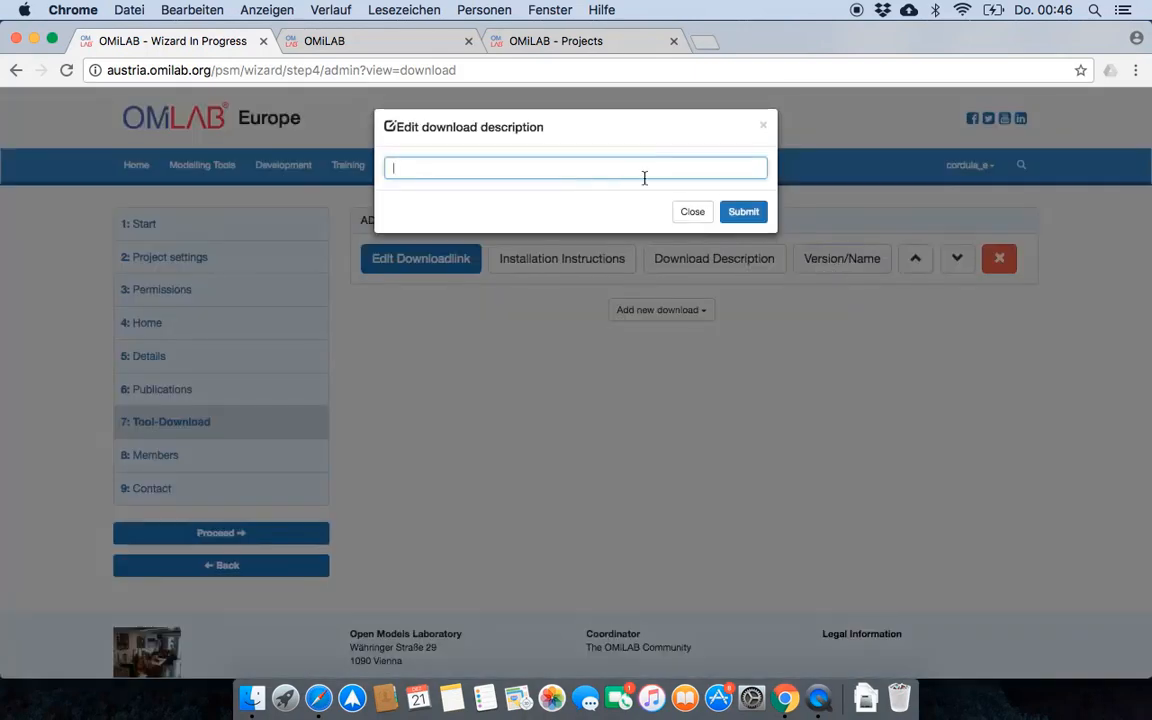
{"action": "left_click", "coordinate": [690, 213]}
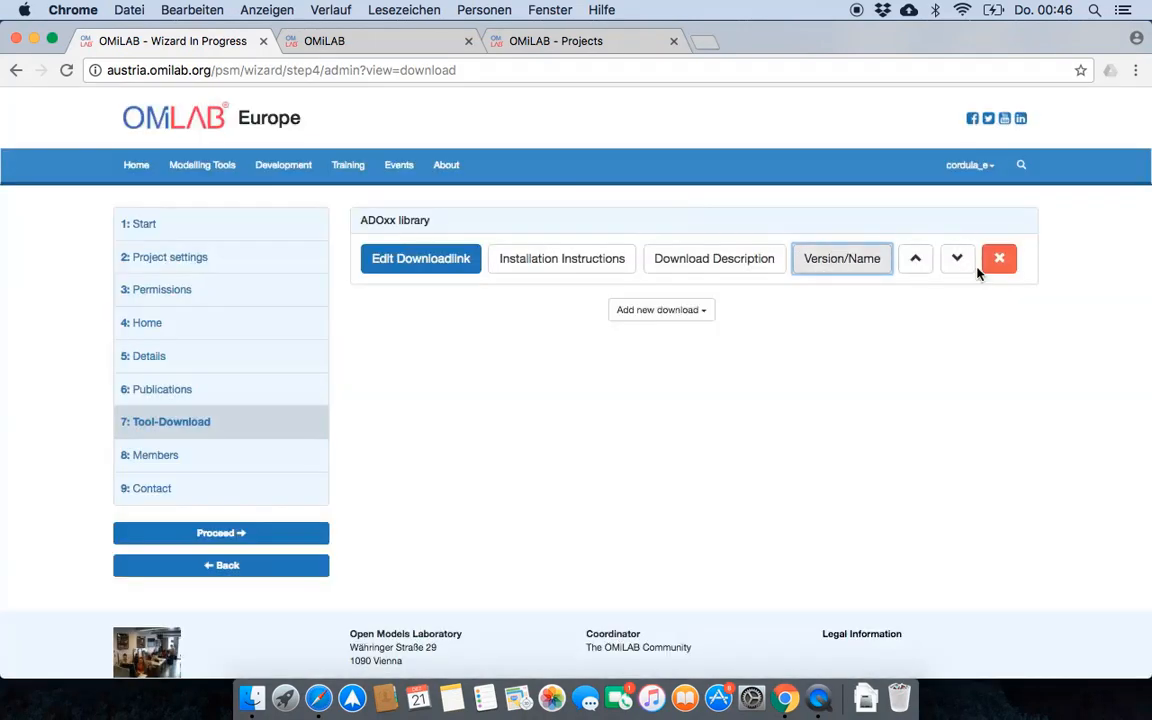
- Add a Modelling Toolkit download and proceed to the Members page
{"action": "left_click", "coordinate": [692, 311]}
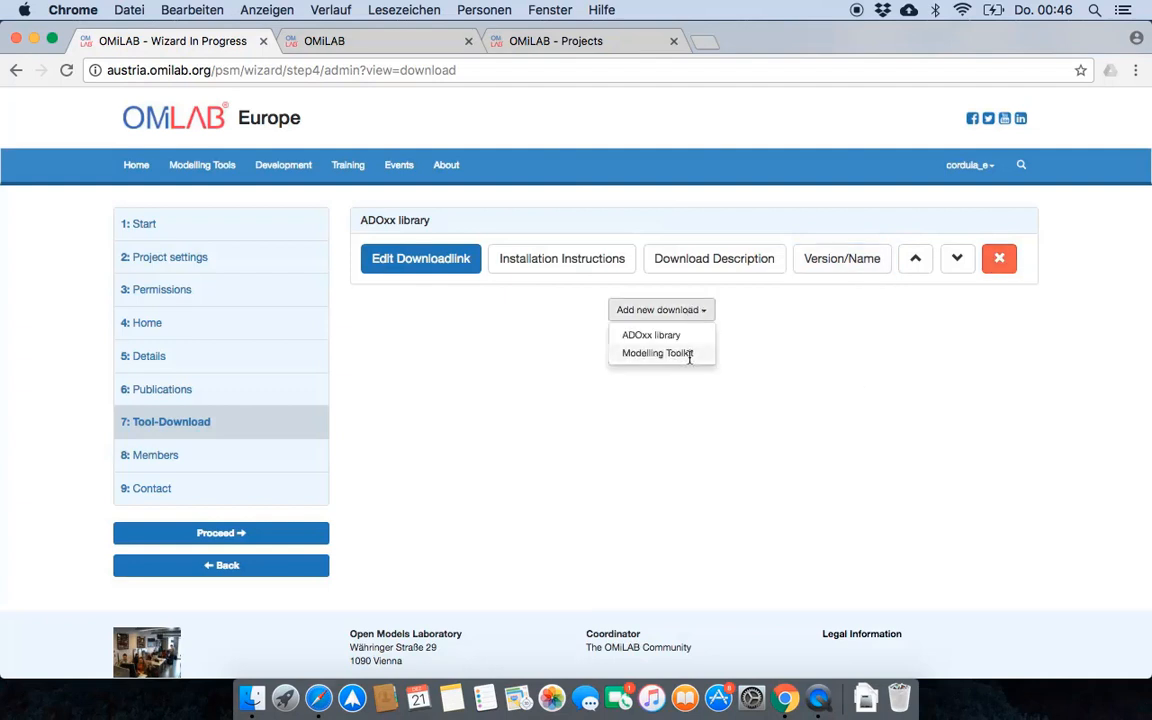
{"action": "left_click", "coordinate": [689, 354]}
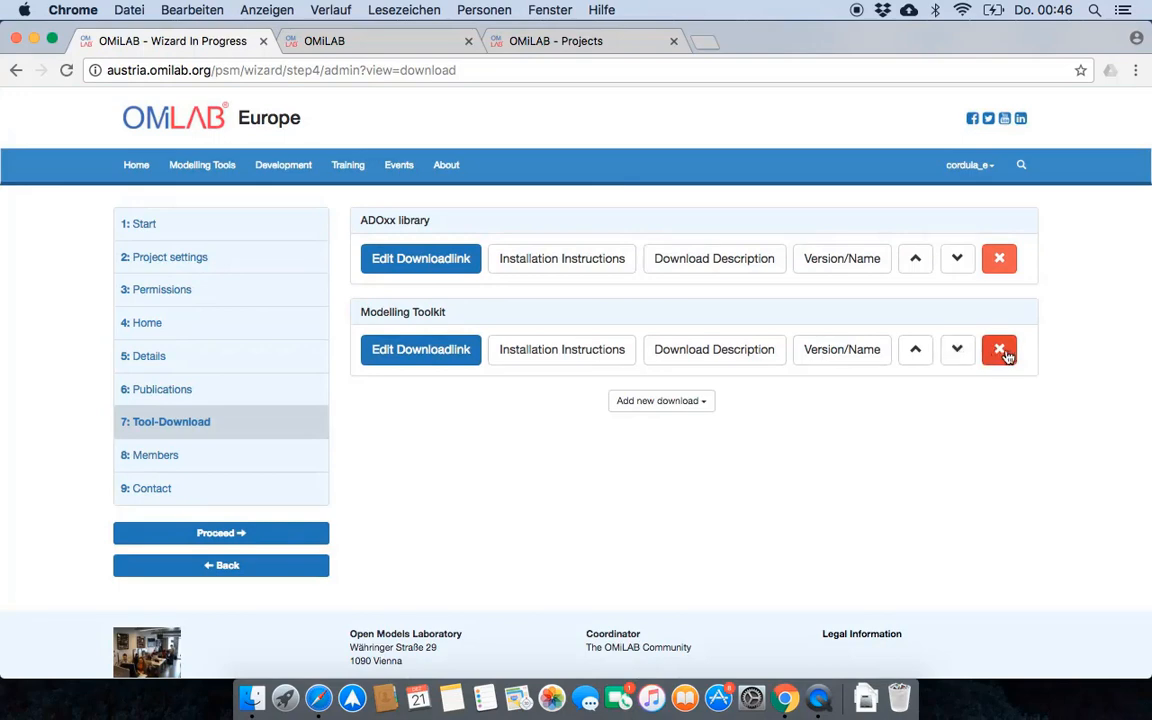
{"action": "left_click", "coordinate": [212, 540]}
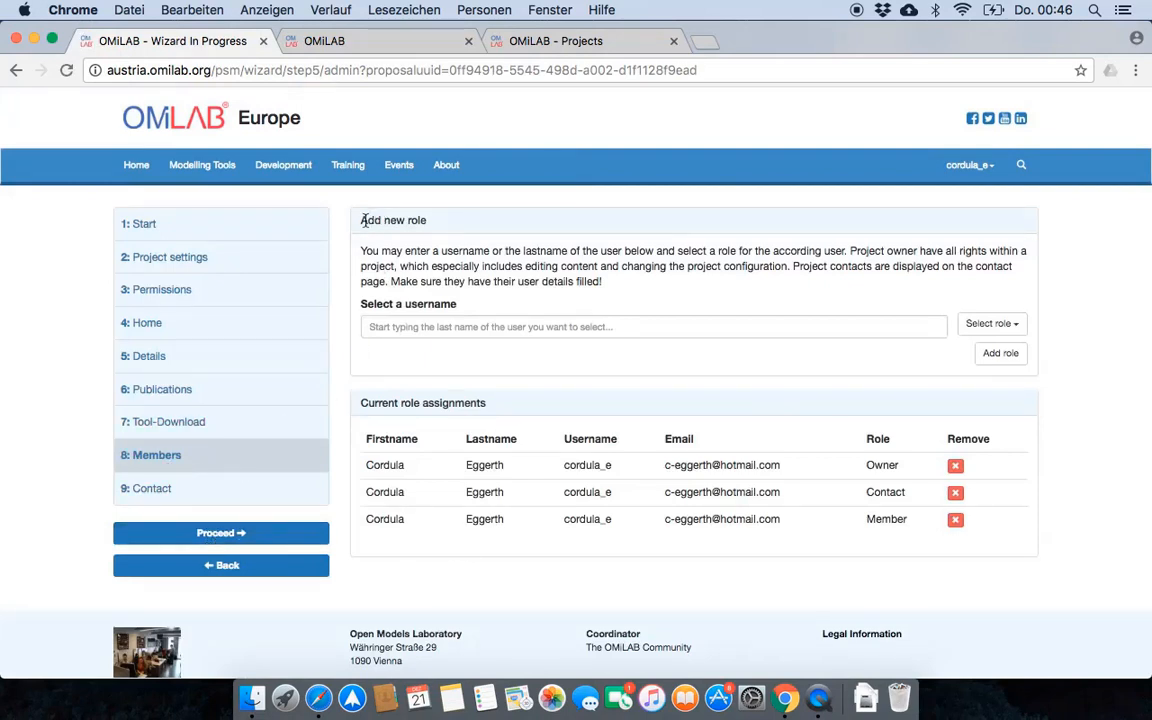
- Examine the username field and the selectable roles for adding a new role on the Members page
{"action": "left_click_drag", "start_coordinate": [358, 219], "coordinate": [430, 222]}
{"action": "left_click", "coordinate": [421, 237]}
{"action": "left_click", "coordinate": [431, 328]}
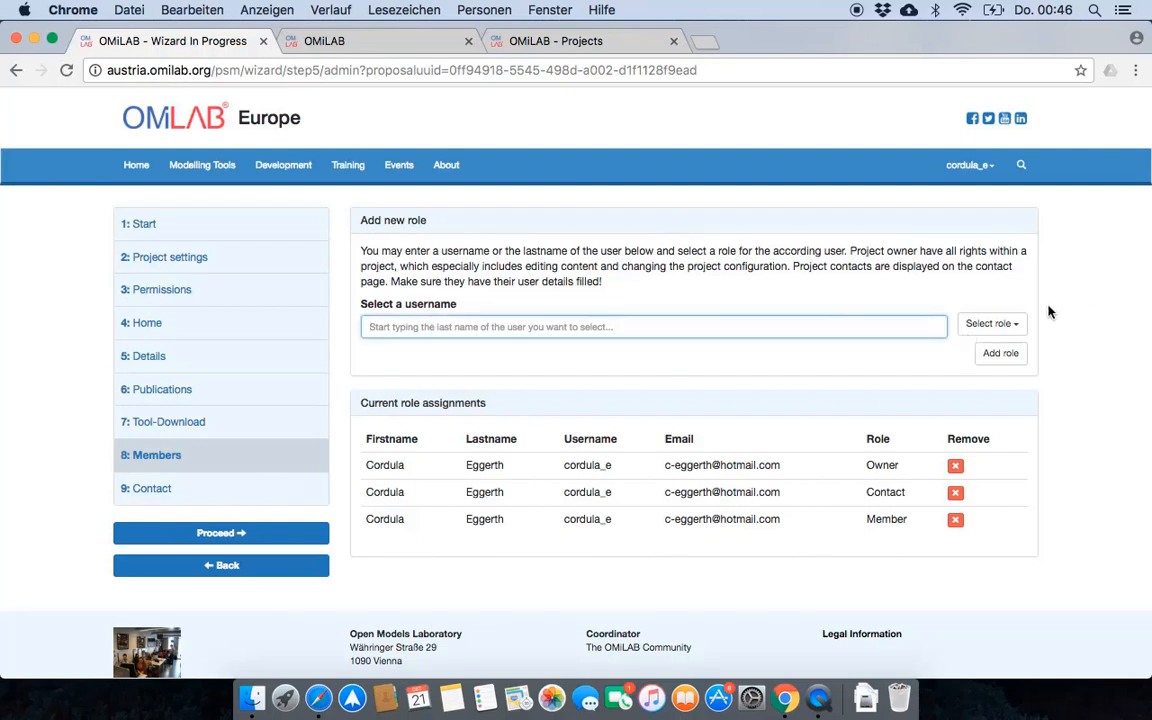
{"action": "left_click", "coordinate": [993, 326]}
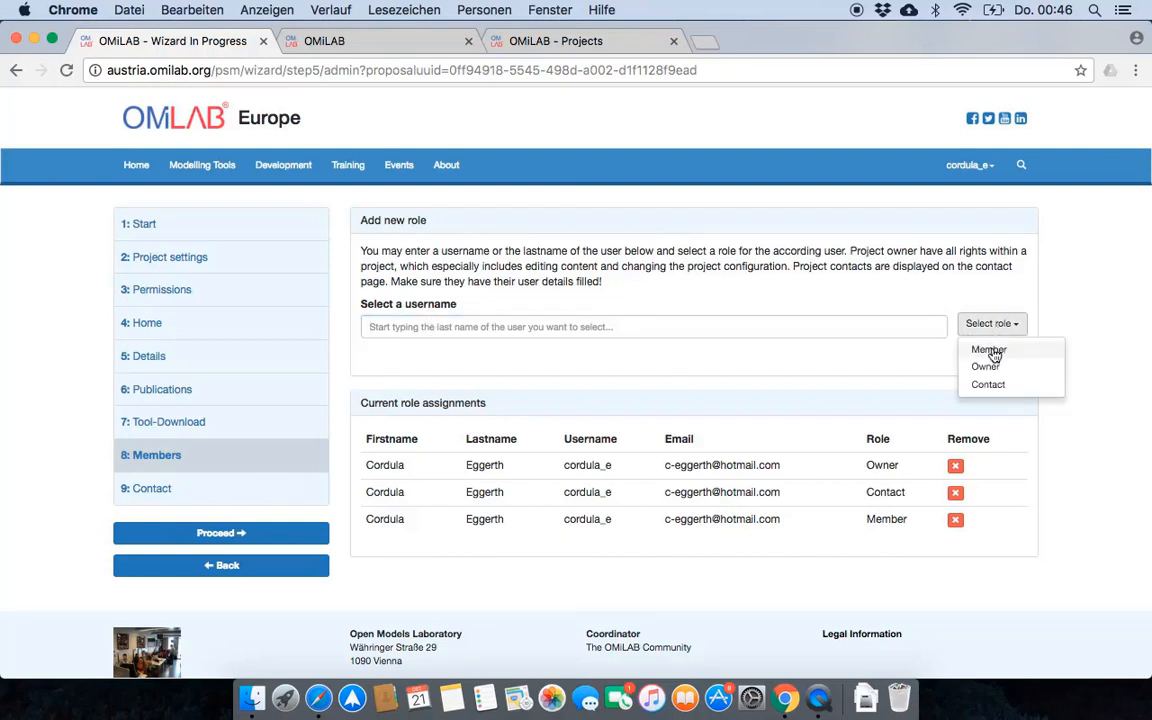
{"action": "left_click", "coordinate": [1077, 327]}
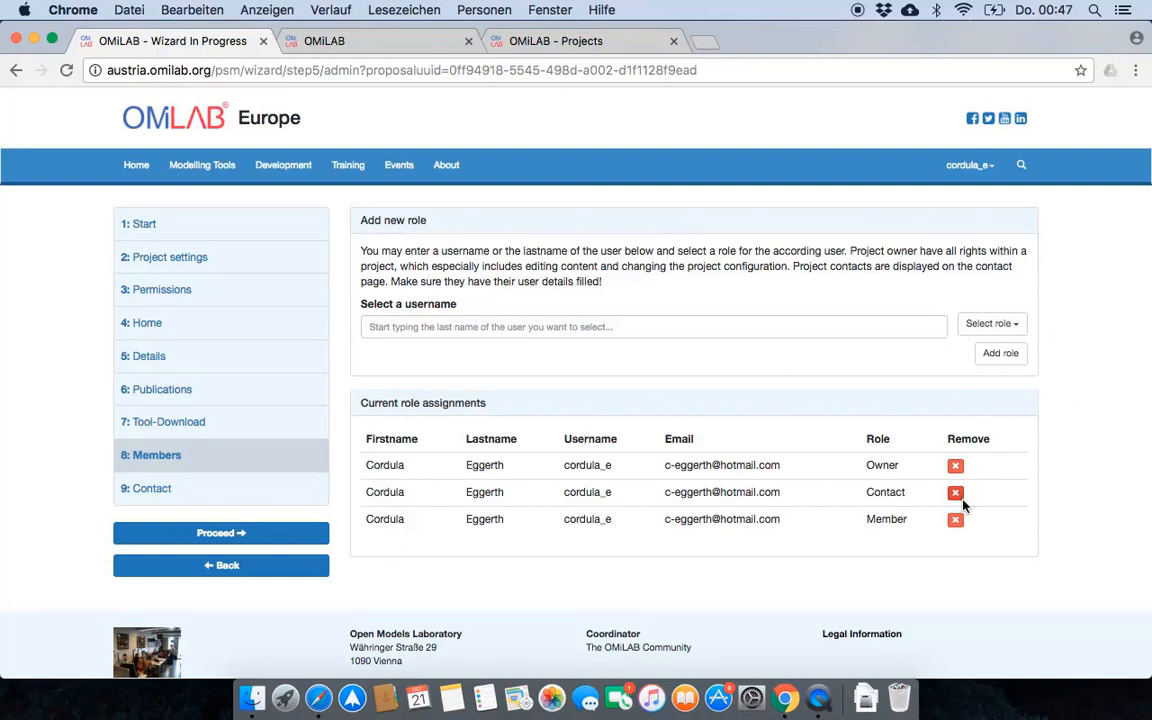
- Proceed to the Contact page, check its role options and continue to the Finish project page
{"action": "left_click", "coordinate": [311, 538]}
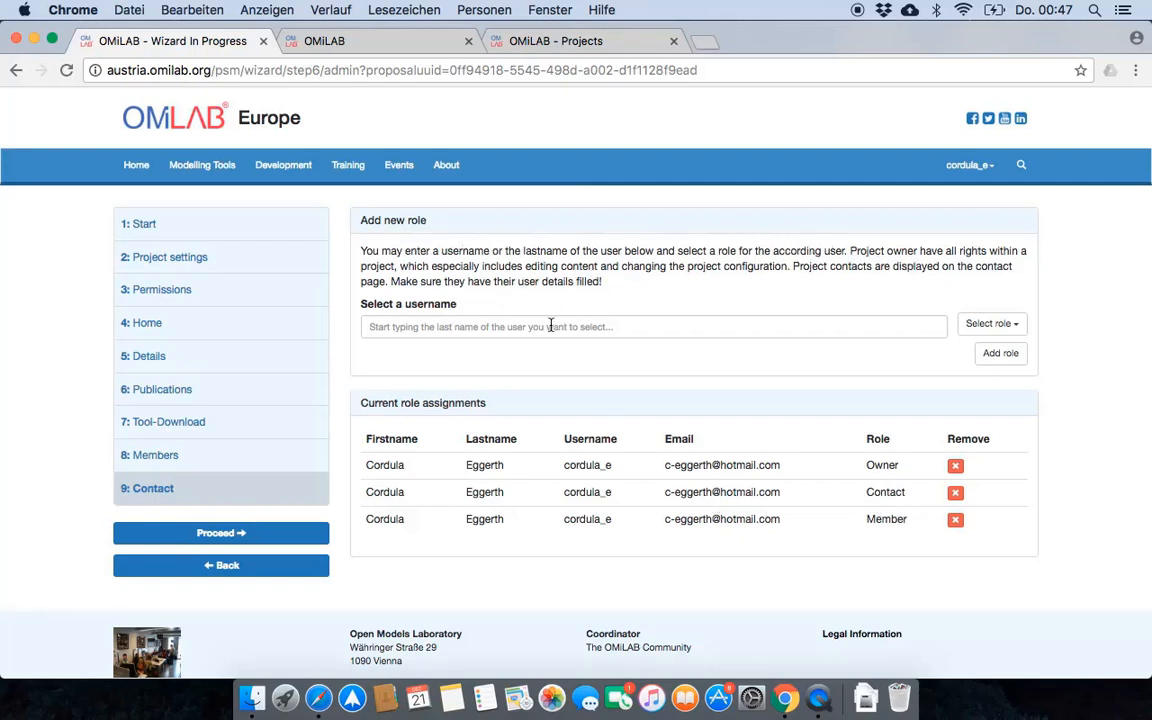
{"action": "left_click", "coordinate": [990, 323]}
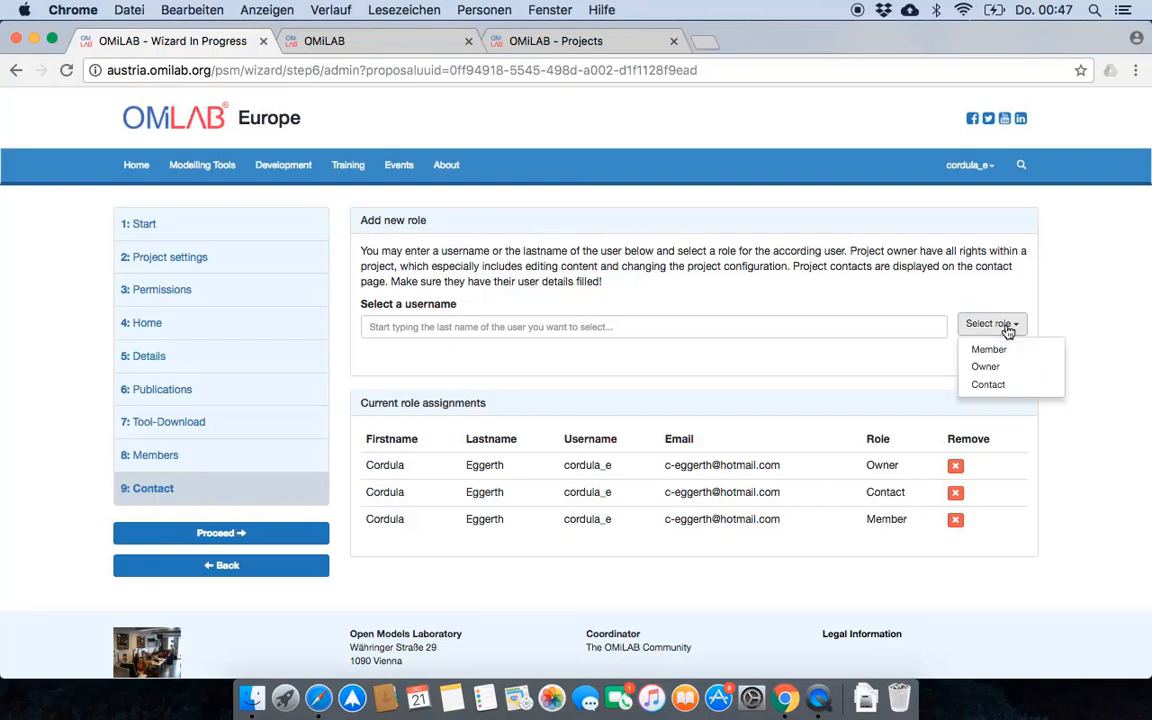
{"action": "left_click", "coordinate": [990, 386]}
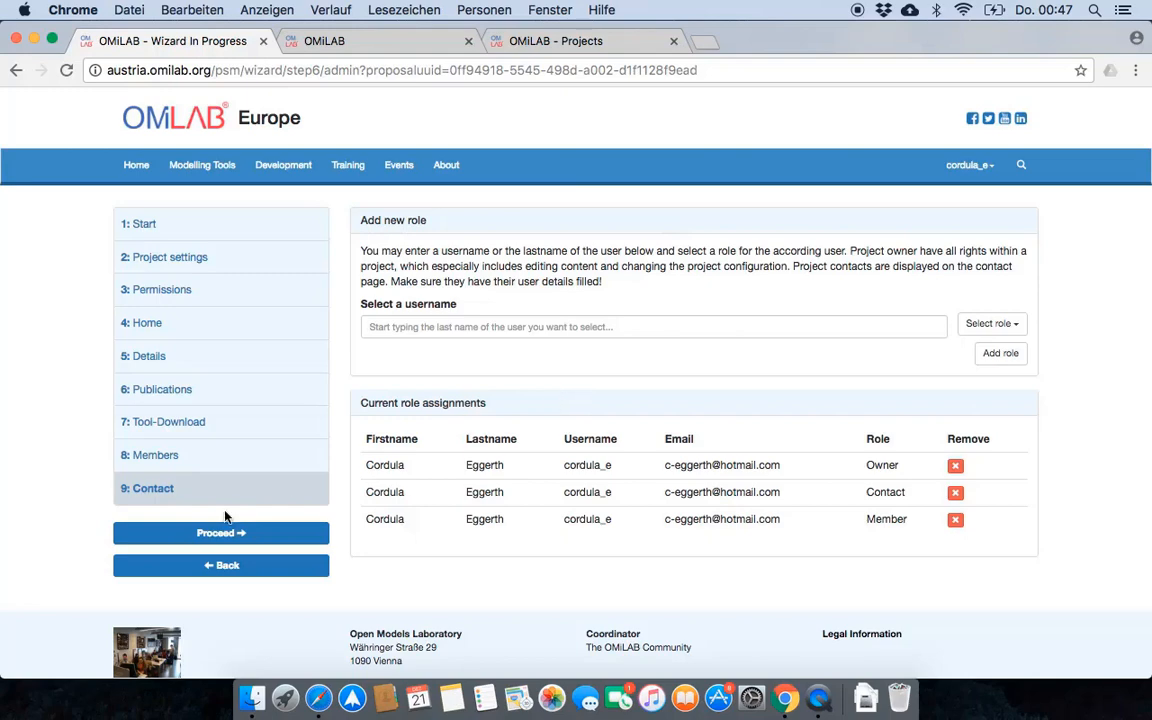
{"action": "left_click", "coordinate": [233, 535]}
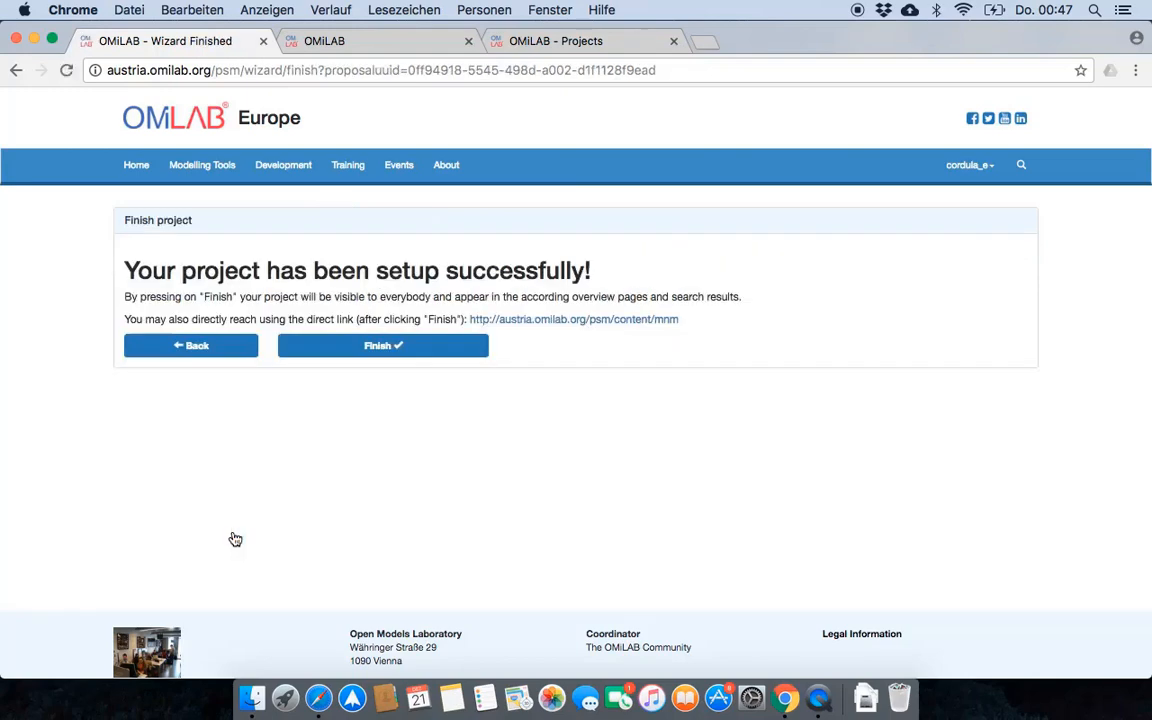
- Read the setup notice and finish the wizard to publish the project
{"action": "left_click_drag", "start_coordinate": [183, 271], "coordinate": [594, 273]}
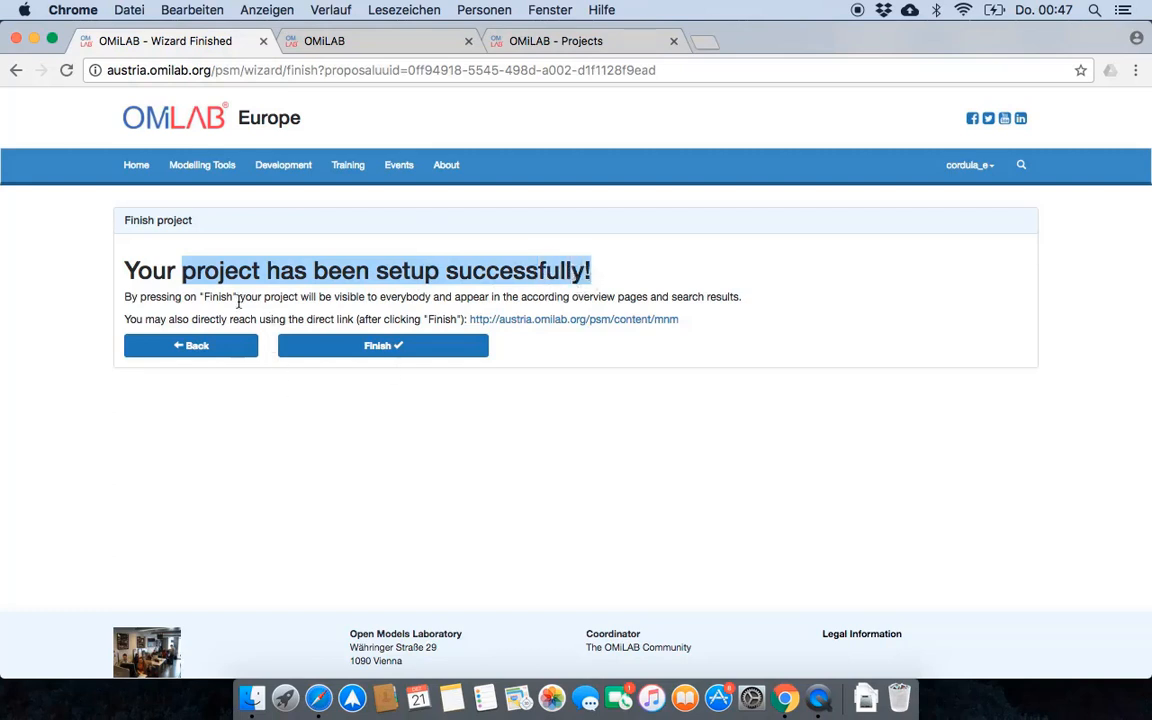
{"action": "left_click", "coordinate": [239, 302]}
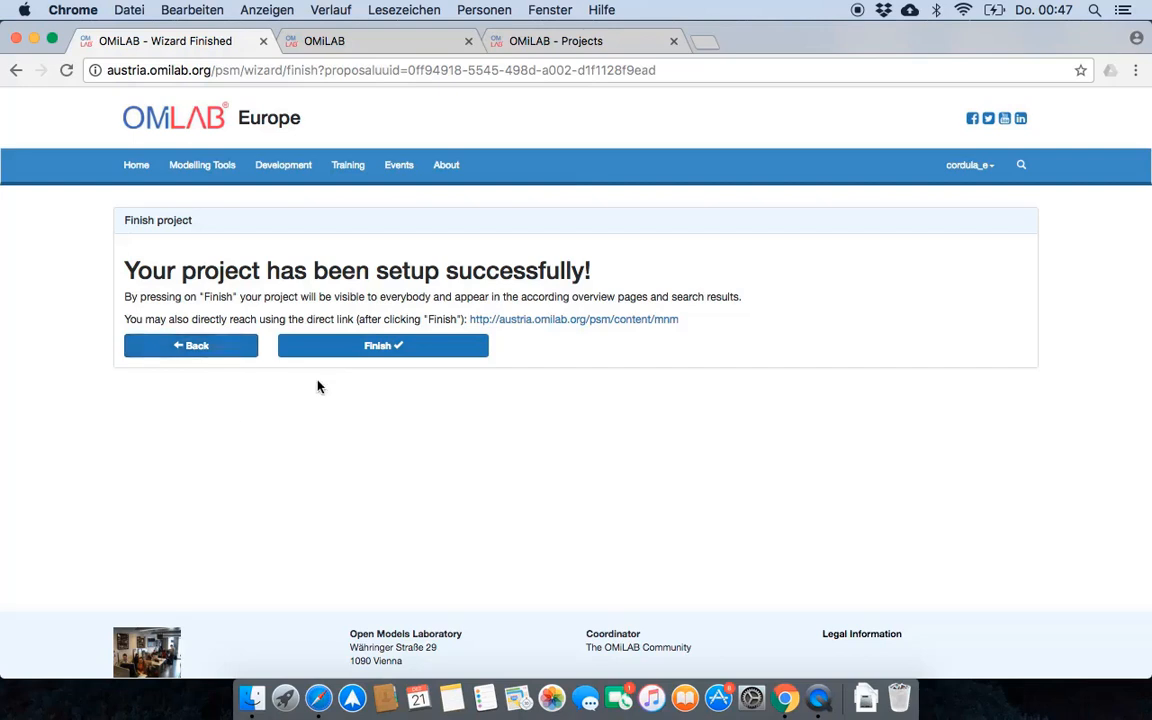
{"action": "left_click", "coordinate": [390, 347]}
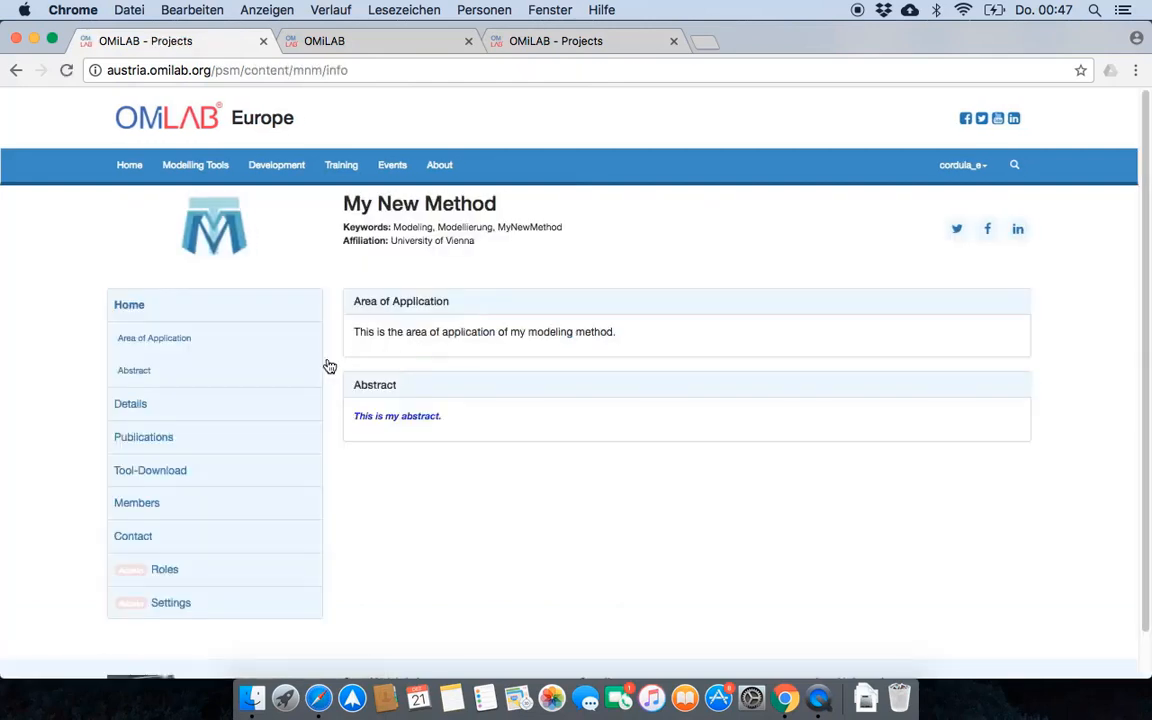
- Review the published project's title and its Details, Publications, Tool-Download, Members and Contact pages
{"action": "left_click_drag", "start_coordinate": [345, 210], "coordinate": [501, 217]}
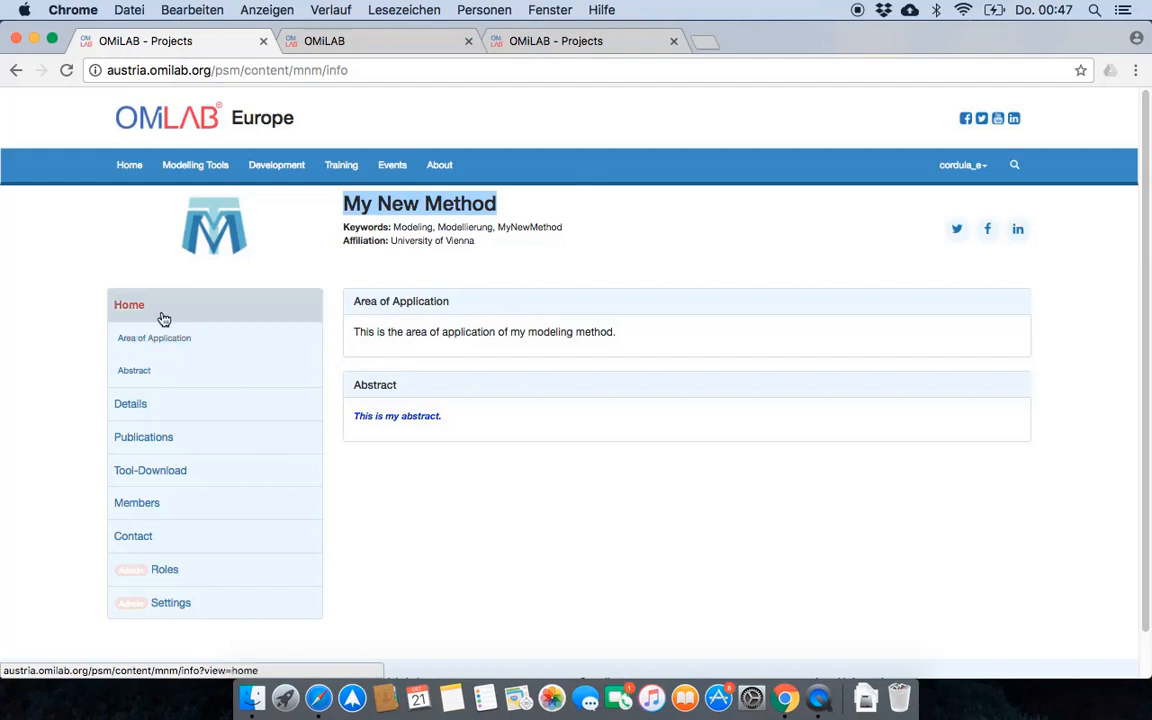
{"action": "left_click", "coordinate": [140, 405]}
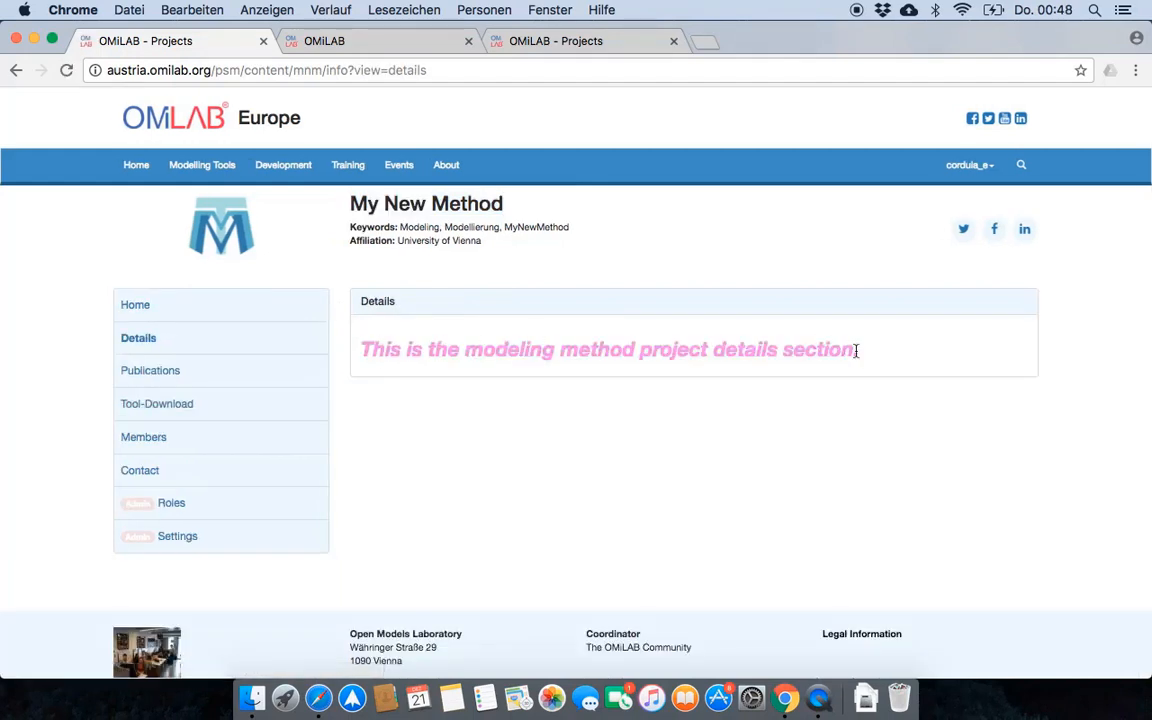
{"action": "left_click_drag", "start_coordinate": [856, 350], "coordinate": [351, 356]}
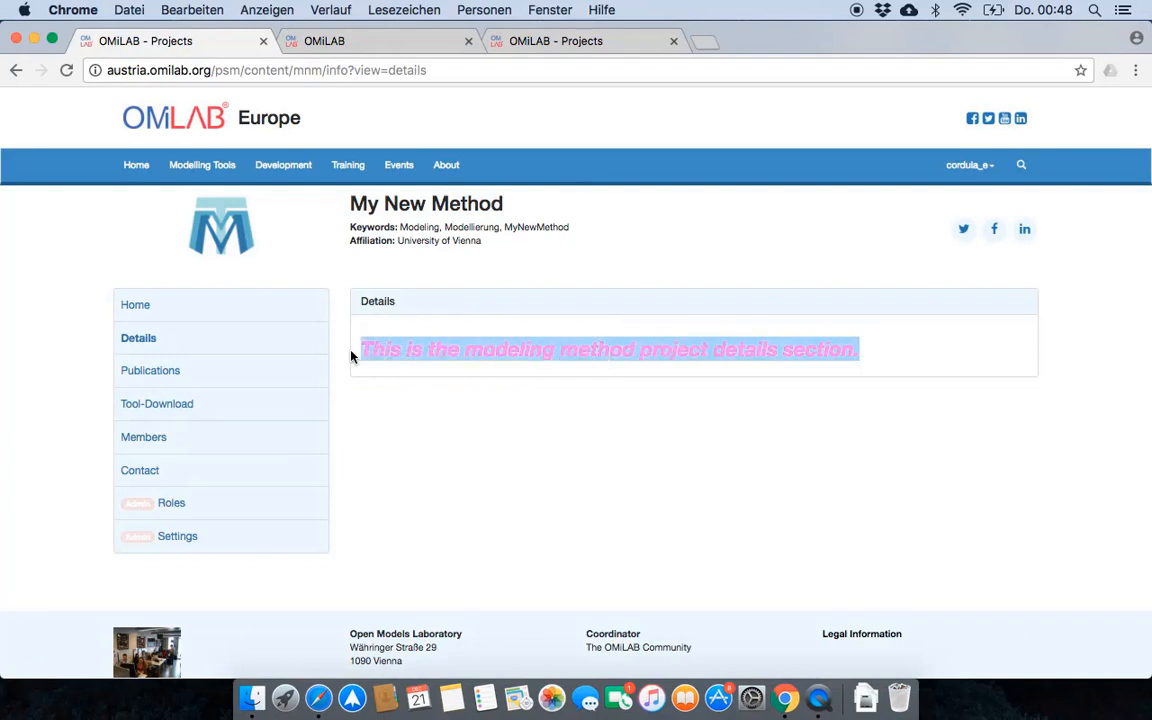
{"action": "left_click", "coordinate": [76, 372]}
{"action": "left_click", "coordinate": [145, 372]}
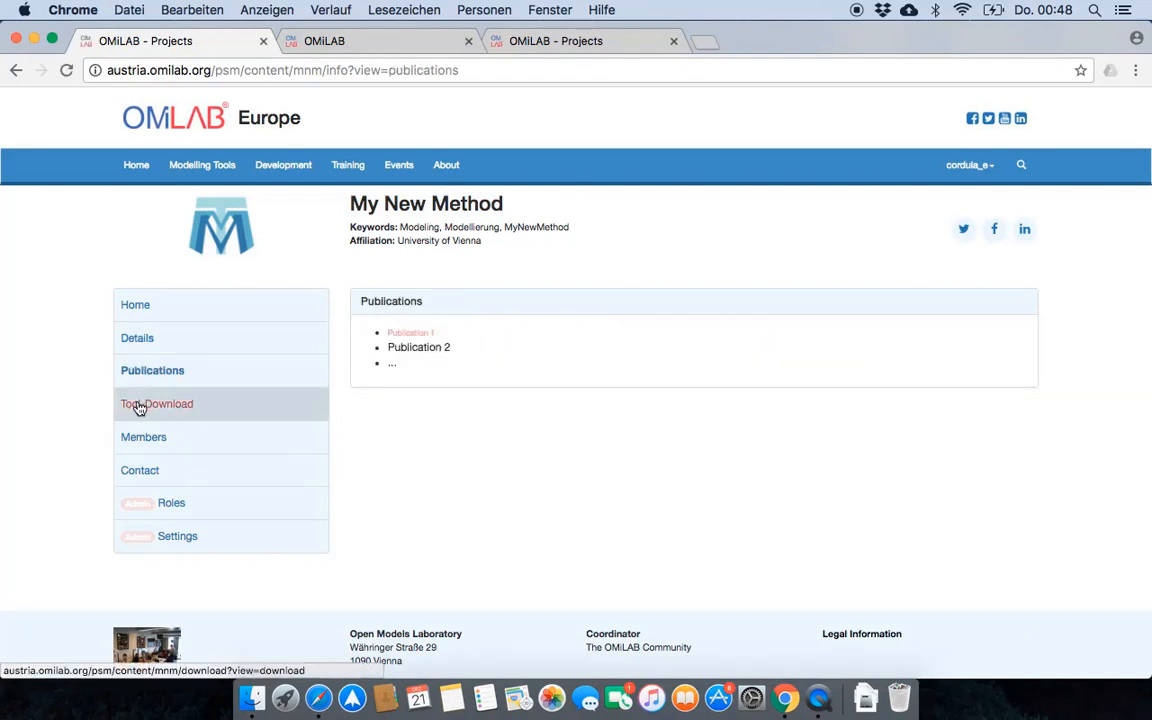
{"action": "left_click", "coordinate": [139, 405]}
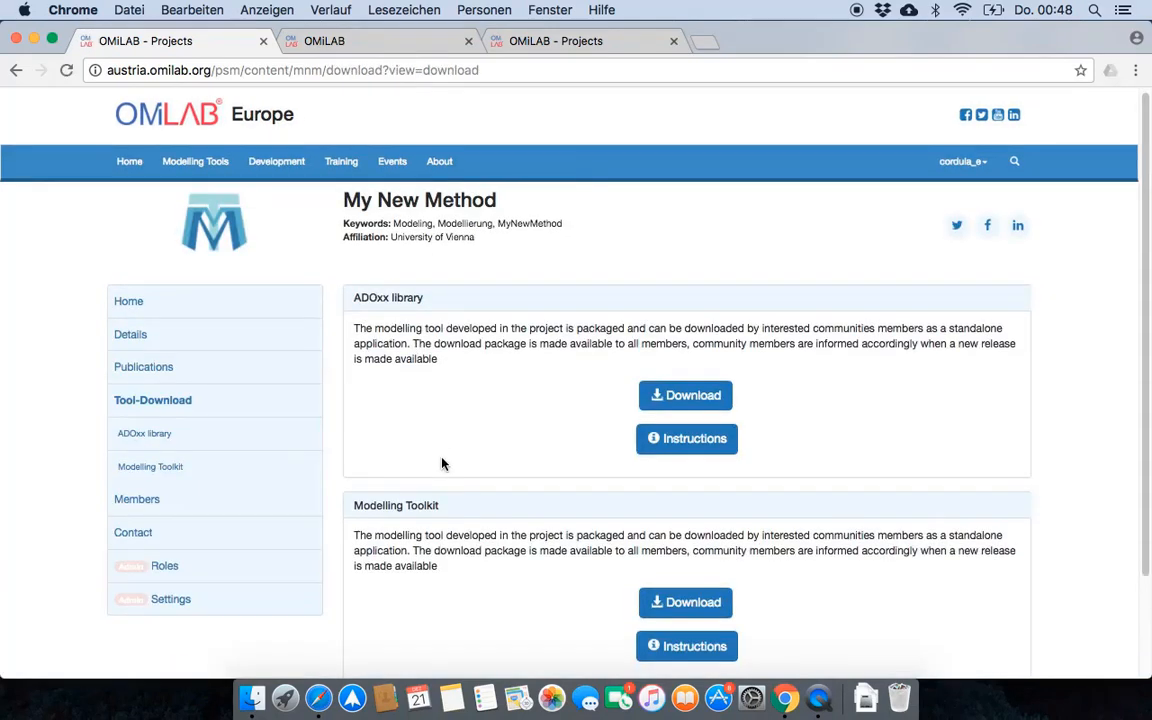
{"action": "scroll", "coordinate": [442, 464], "scroll_direction": "down", "scroll_amount": 2}
{"action": "scroll", "coordinate": [442, 465], "scroll_direction": "up", "scroll_amount": 2}
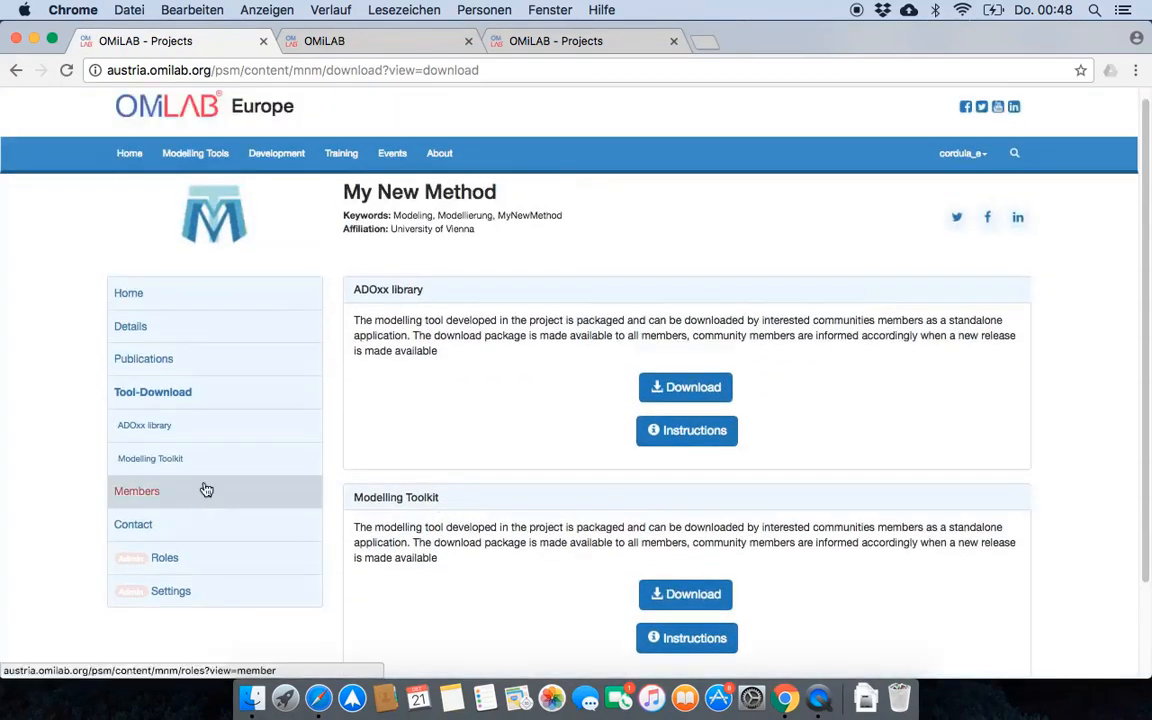
{"action": "left_click", "coordinate": [175, 488]}
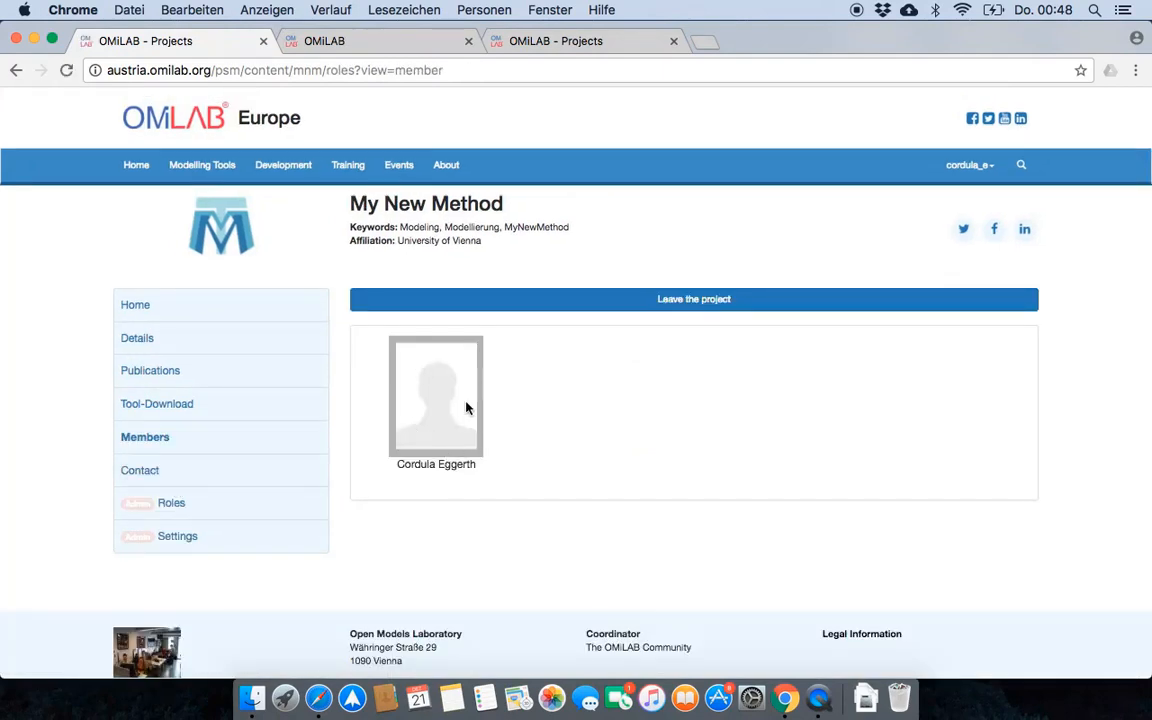
{"action": "left_click", "coordinate": [224, 466]}
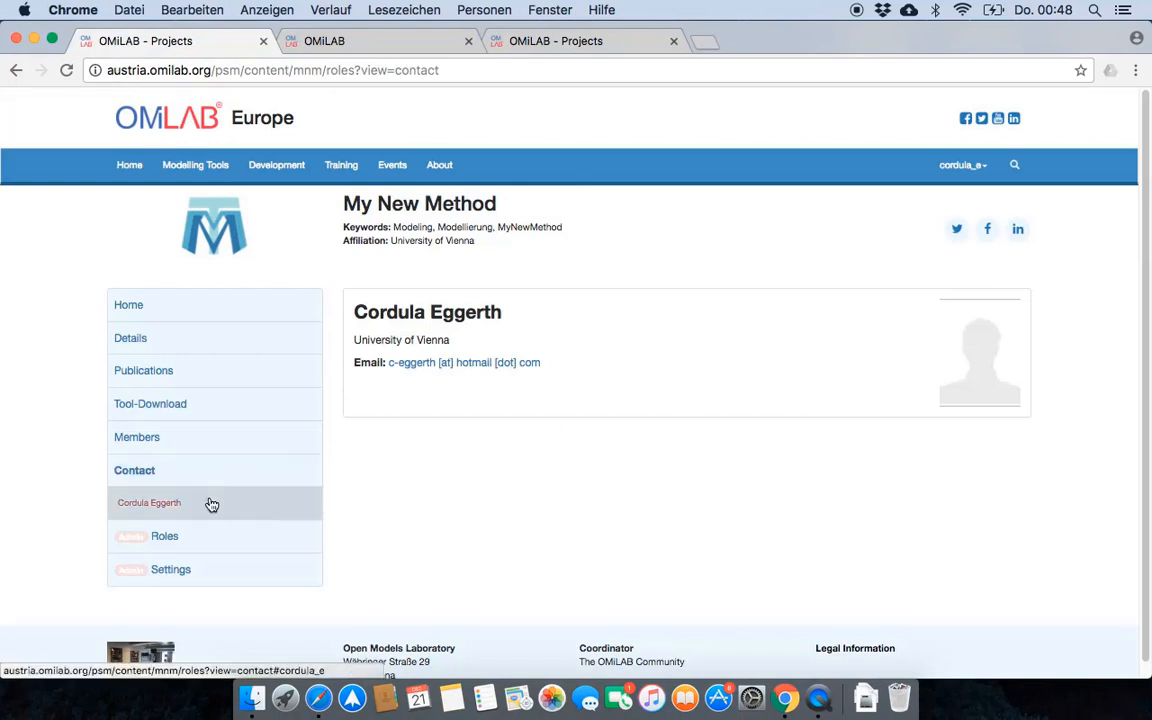
- Open the project's Roles administration page and examine the current role assignments and the roles available for a new user
{"action": "left_click", "coordinate": [208, 539]}
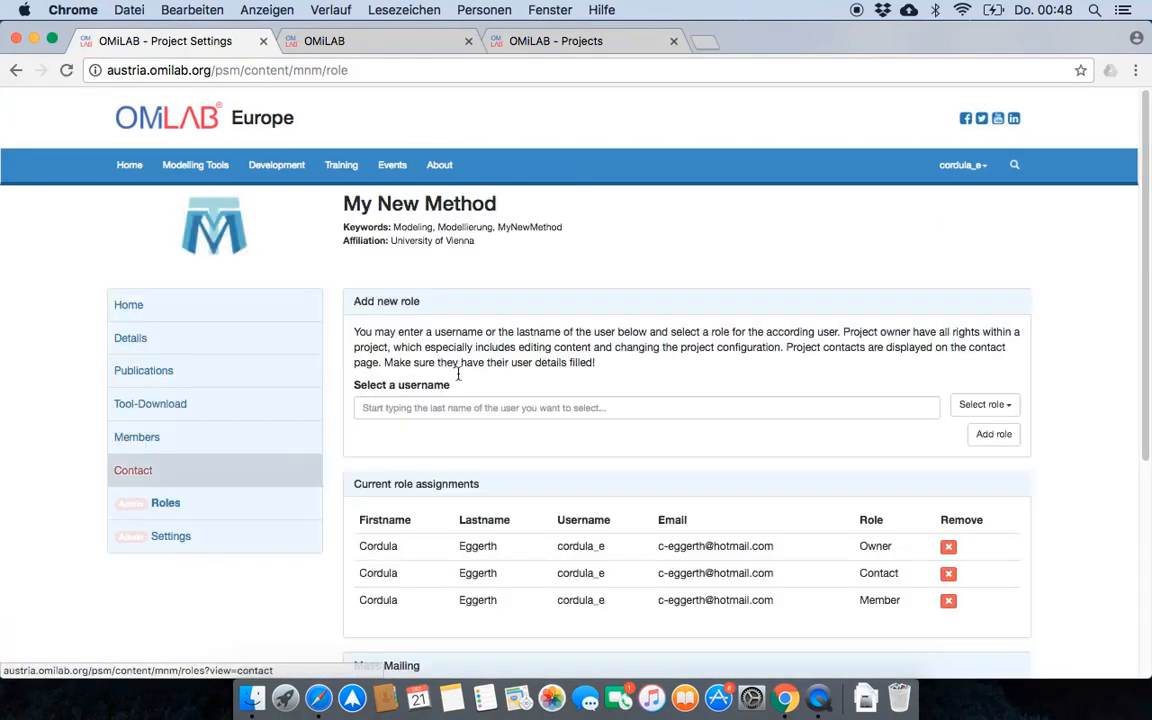
{"action": "scroll", "coordinate": [527, 481], "scroll_direction": "down", "scroll_amount": 1}
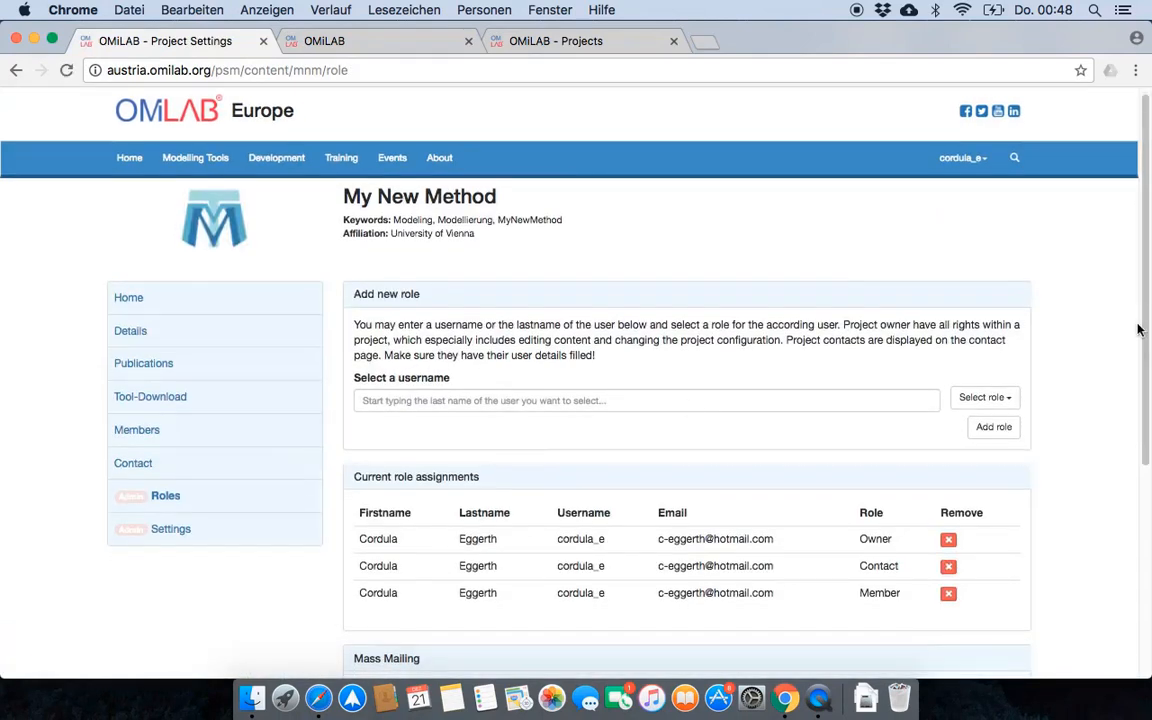
{"action": "left_click", "coordinate": [982, 396]}
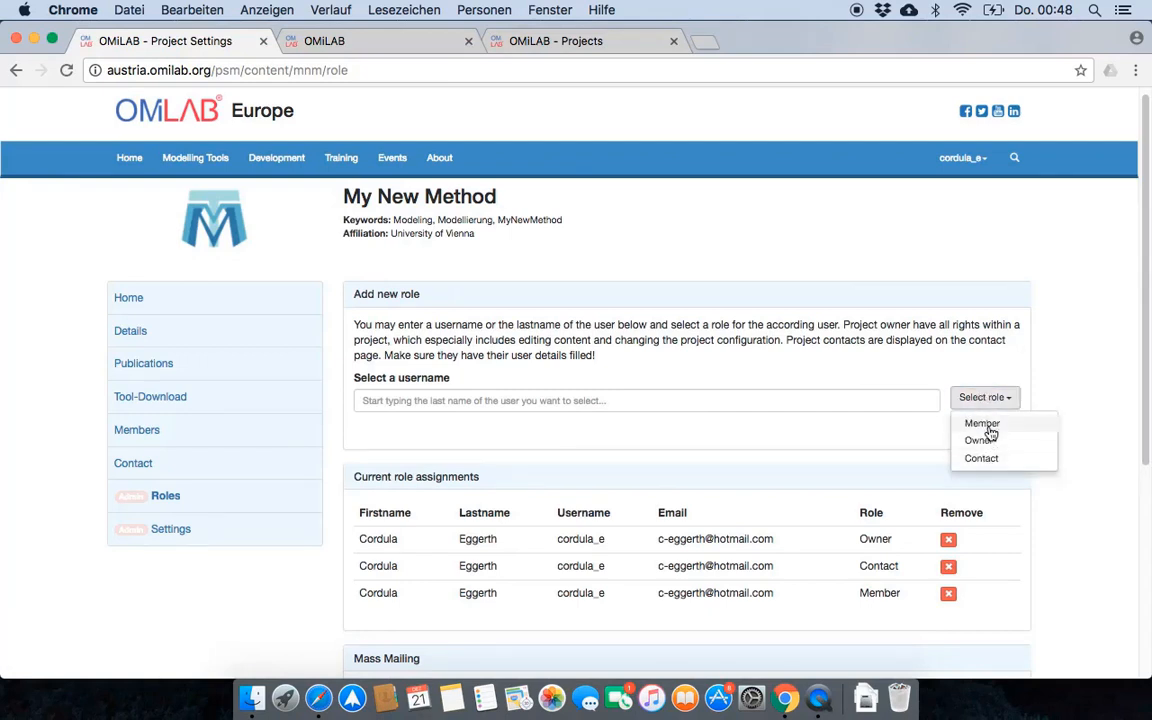
{"action": "left_click", "coordinate": [986, 403]}
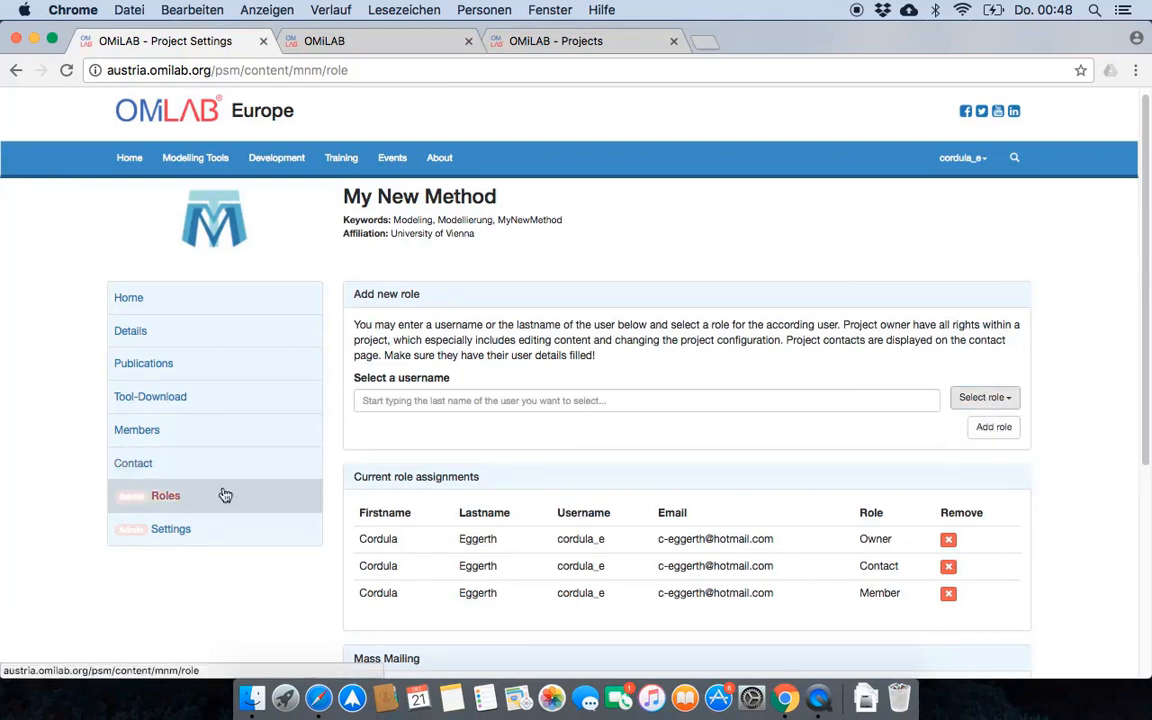
- Open the project's Settings and review all configuration fields, including the keywords, logo, tool release options and deployment environment
{"action": "left_click", "coordinate": [226, 528]}
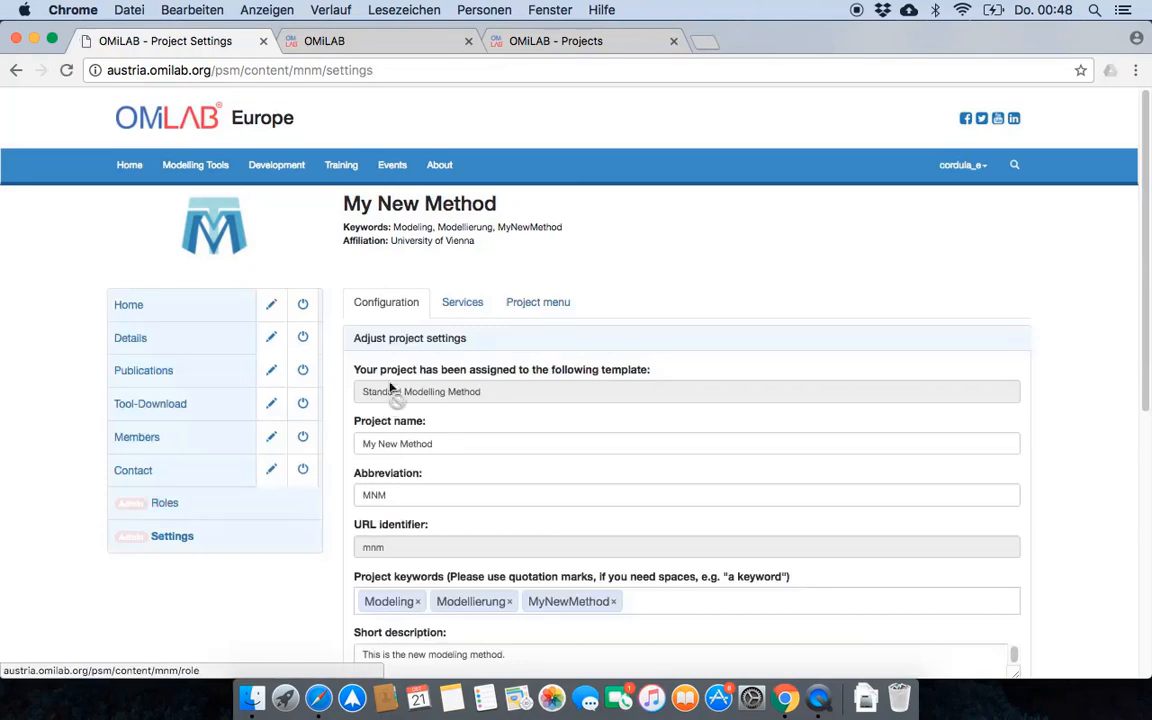
{"action": "scroll", "coordinate": [432, 480], "scroll_direction": "down", "scroll_amount": 5}
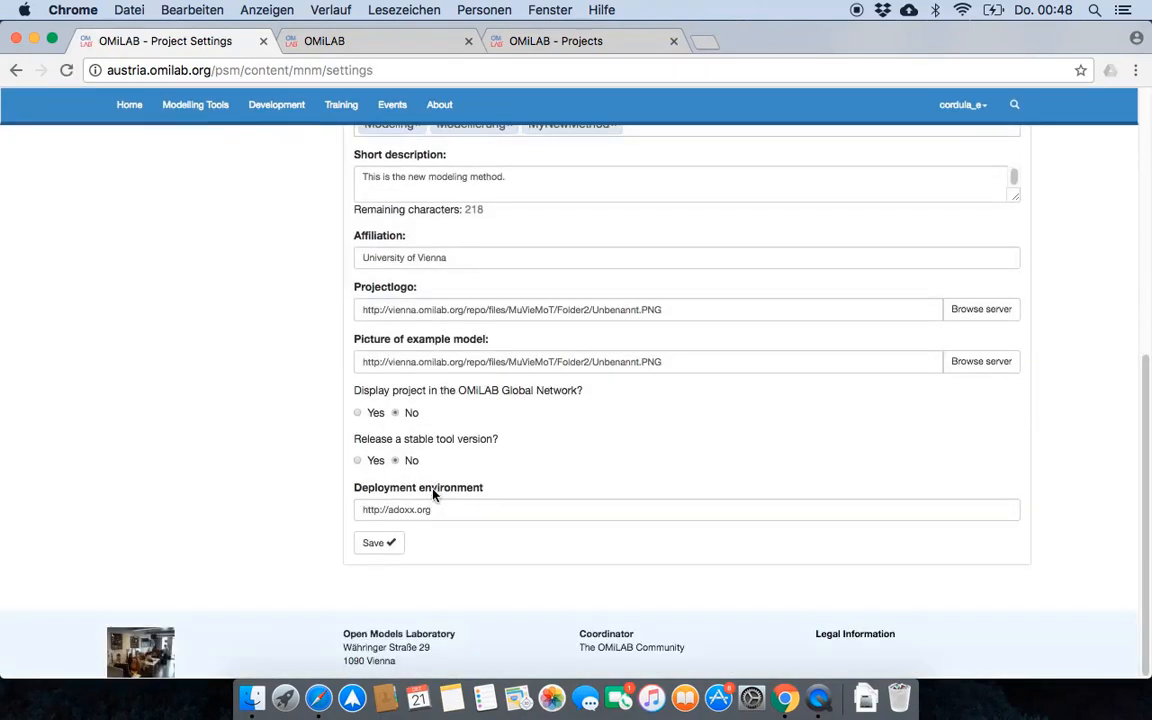
{"action": "scroll", "coordinate": [432, 494], "scroll_direction": "up", "scroll_amount": 4}
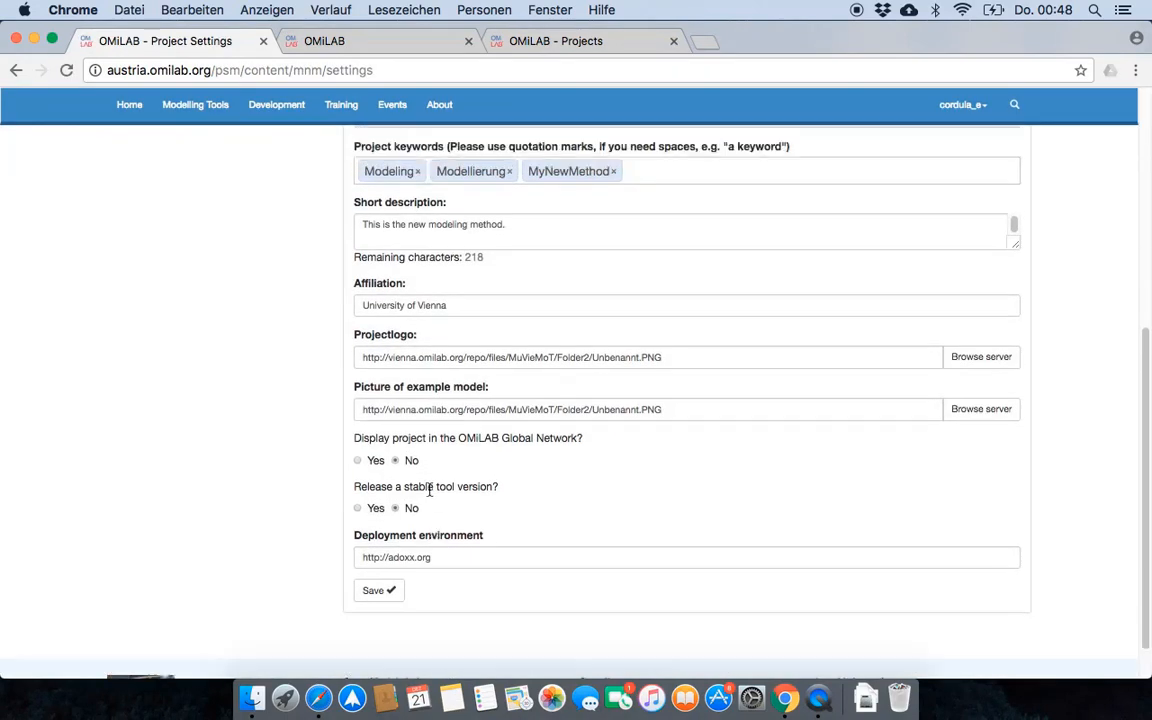
{"action": "scroll", "coordinate": [432, 497], "scroll_direction": "up", "scroll_amount": 5}
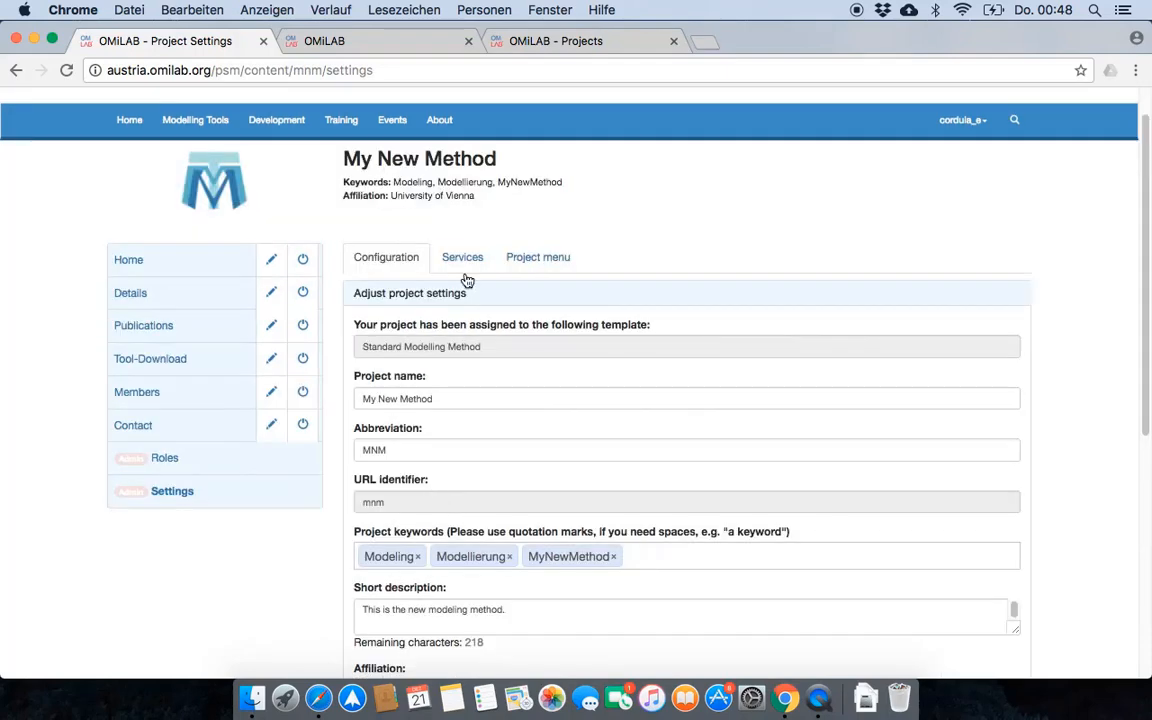
- Review the services the project uses and the menu items that can be enabled or disabled in its Project menu settings
{"action": "left_click", "coordinate": [464, 258]}
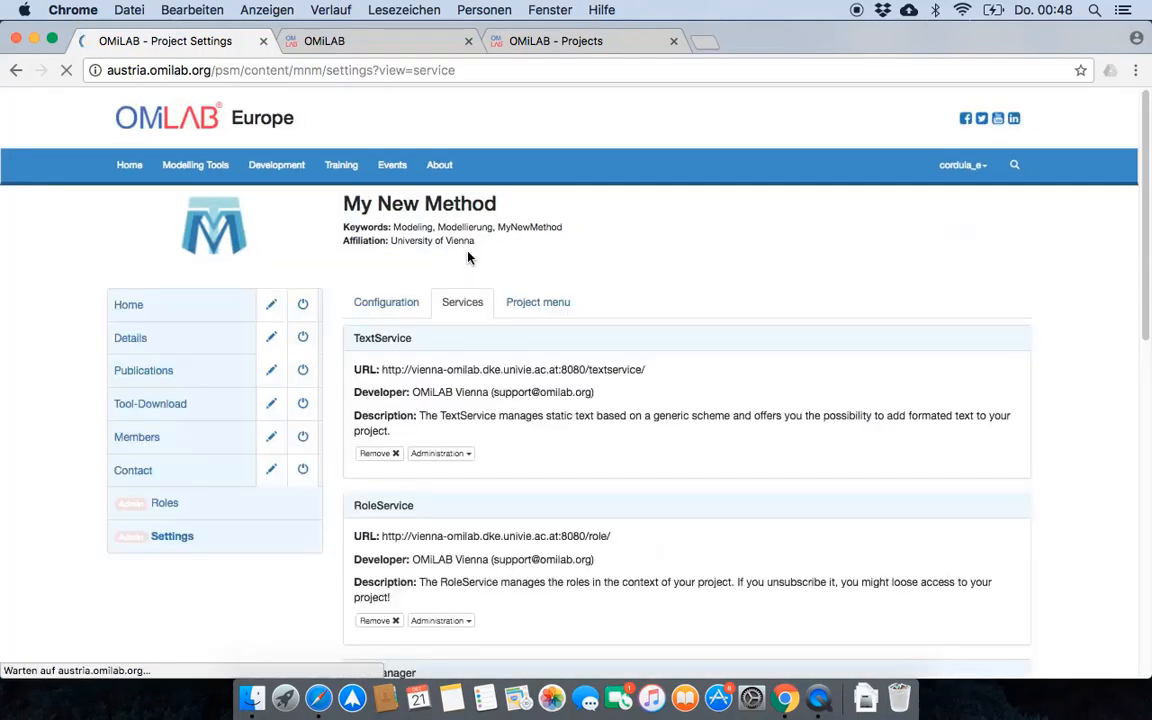
{"action": "scroll", "coordinate": [434, 460], "scroll_direction": "down", "scroll_amount": 2}
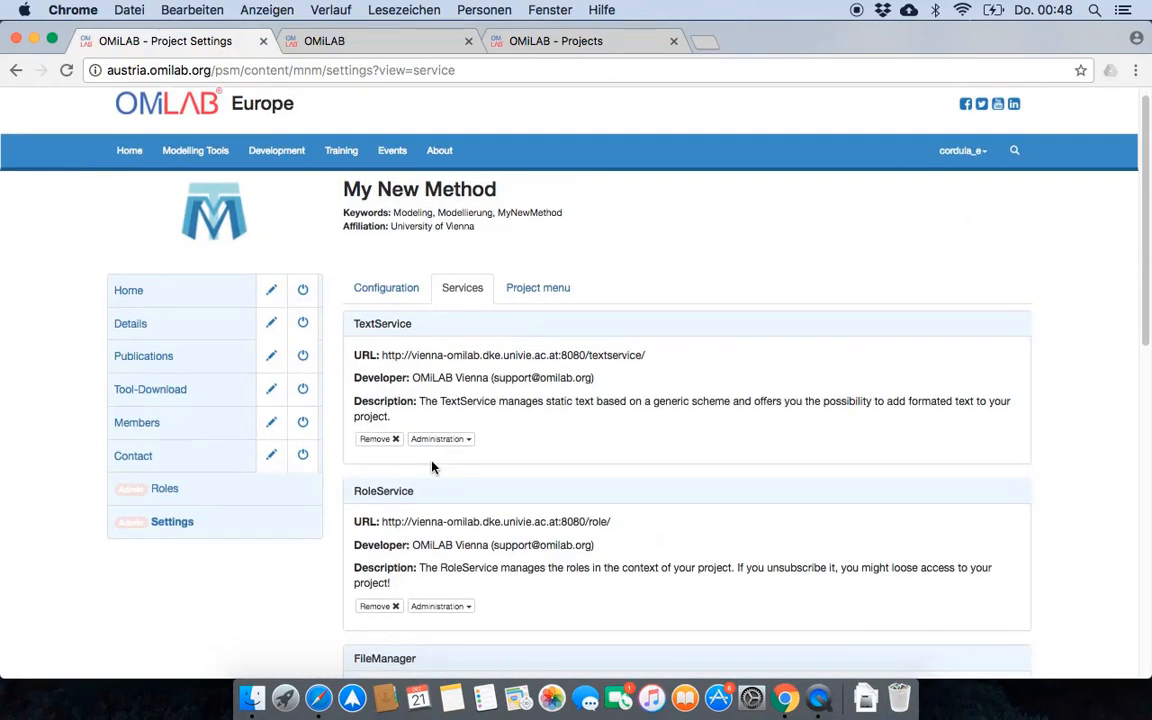
{"action": "scroll", "coordinate": [434, 467], "scroll_direction": "down", "scroll_amount": 5}
{"action": "scroll", "coordinate": [434, 462], "scroll_direction": "up", "scroll_amount": 7}
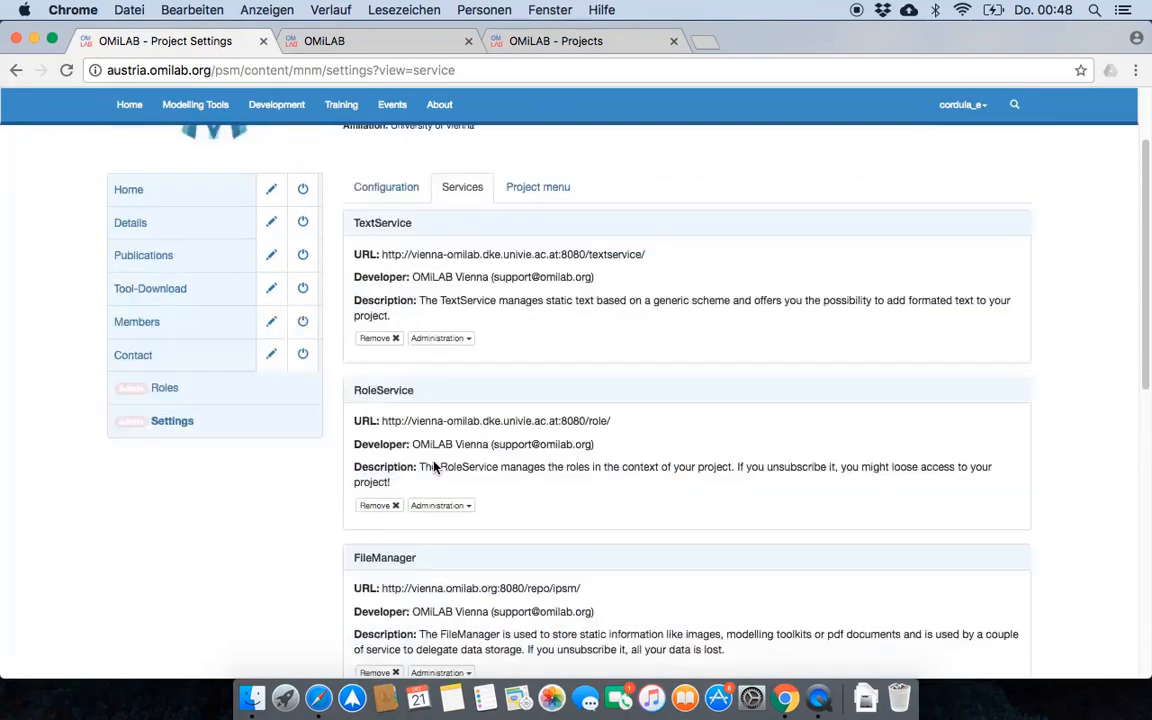
{"action": "left_click", "coordinate": [530, 301]}
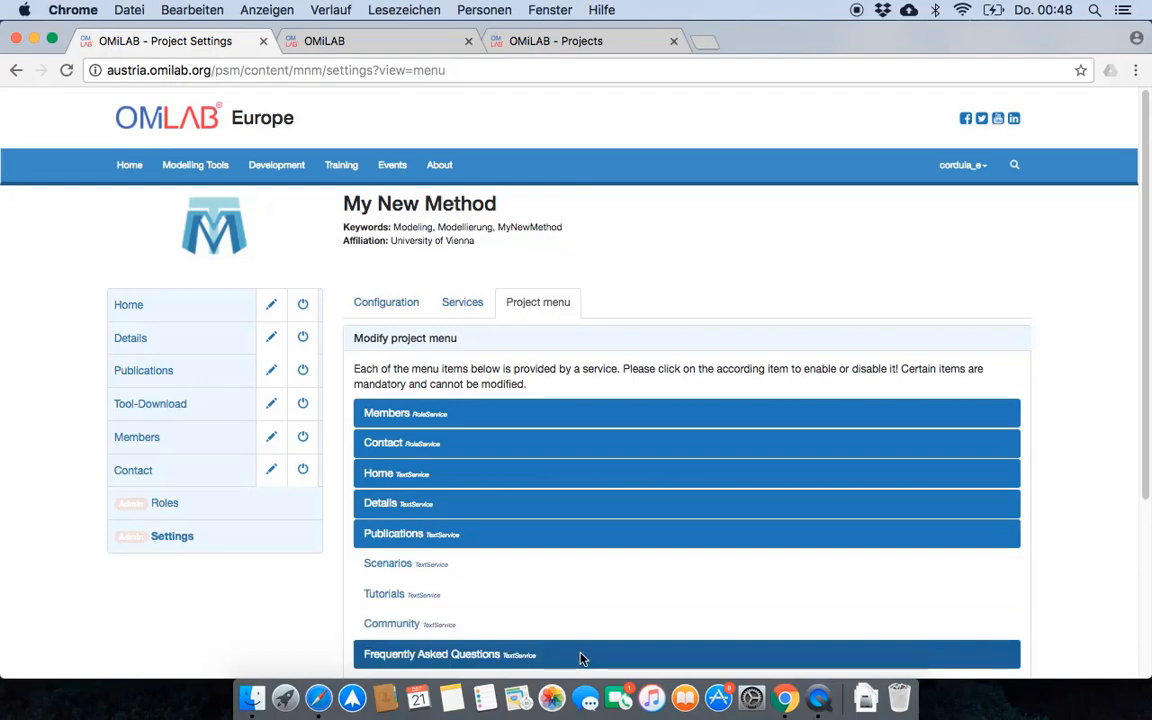
{"action": "scroll", "coordinate": [571, 445], "scroll_direction": "down", "scroll_amount": 5}
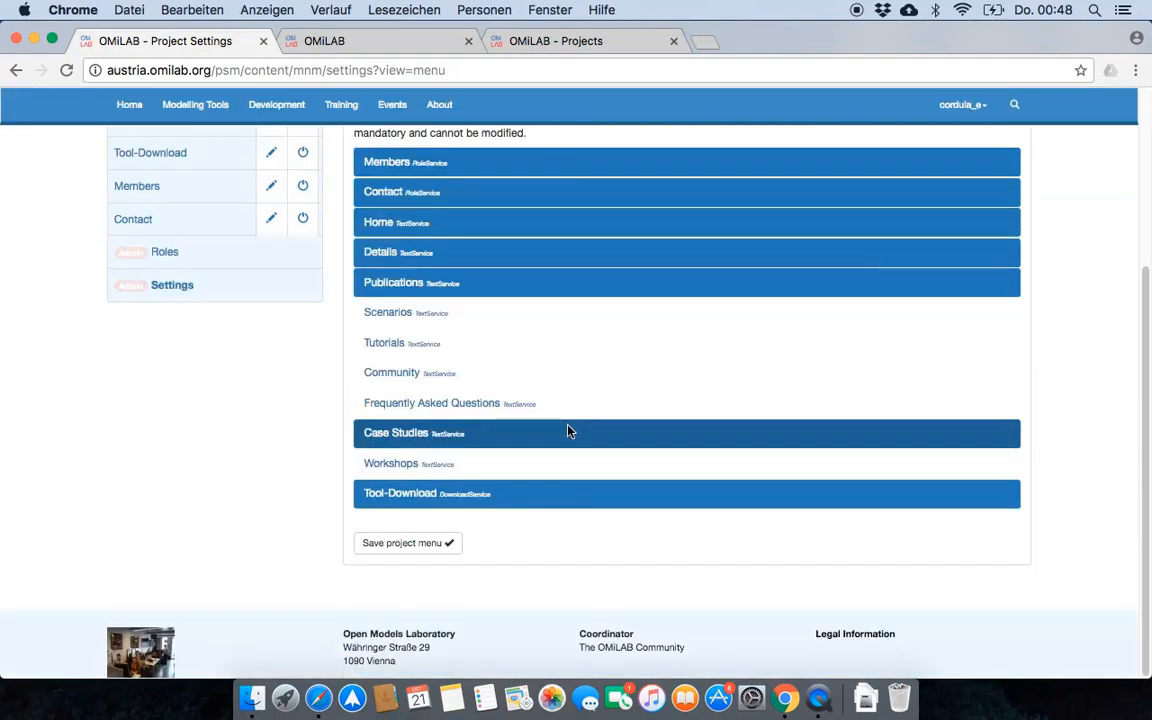
{"action": "scroll", "coordinate": [567, 432], "scroll_direction": "up", "scroll_amount": 2}
{"action": "scroll", "coordinate": [566, 436], "scroll_direction": "up", "scroll_amount": 4}
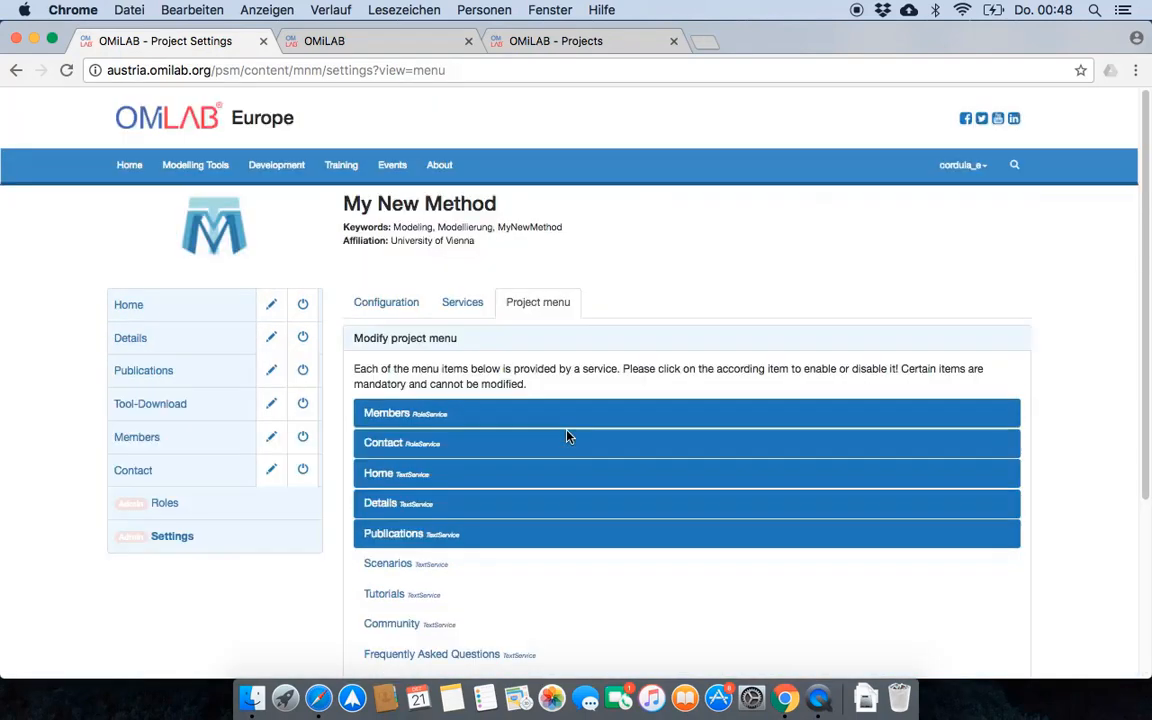
- Highlight the project's identifier in the page address and its title, and return to the project's Home page
{"action": "left_click", "coordinate": [292, 72]}
{"action": "left_click", "coordinate": [292, 72]}
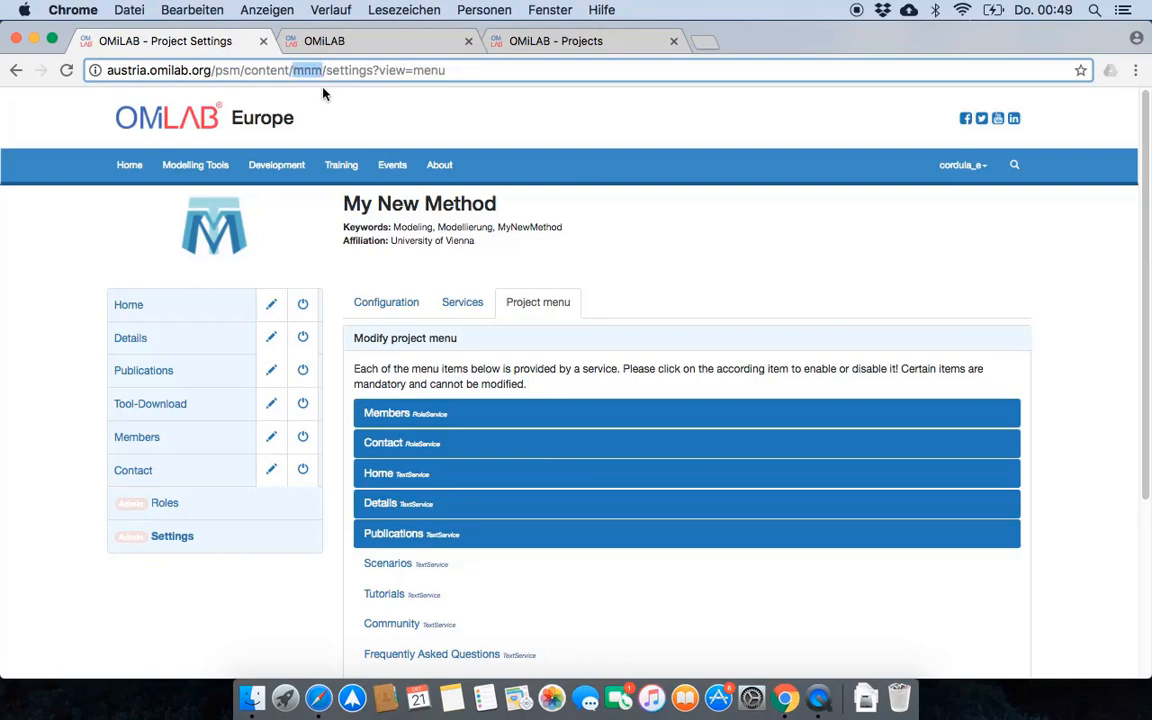
{"action": "left_click_drag", "start_coordinate": [497, 205], "coordinate": [352, 206]}
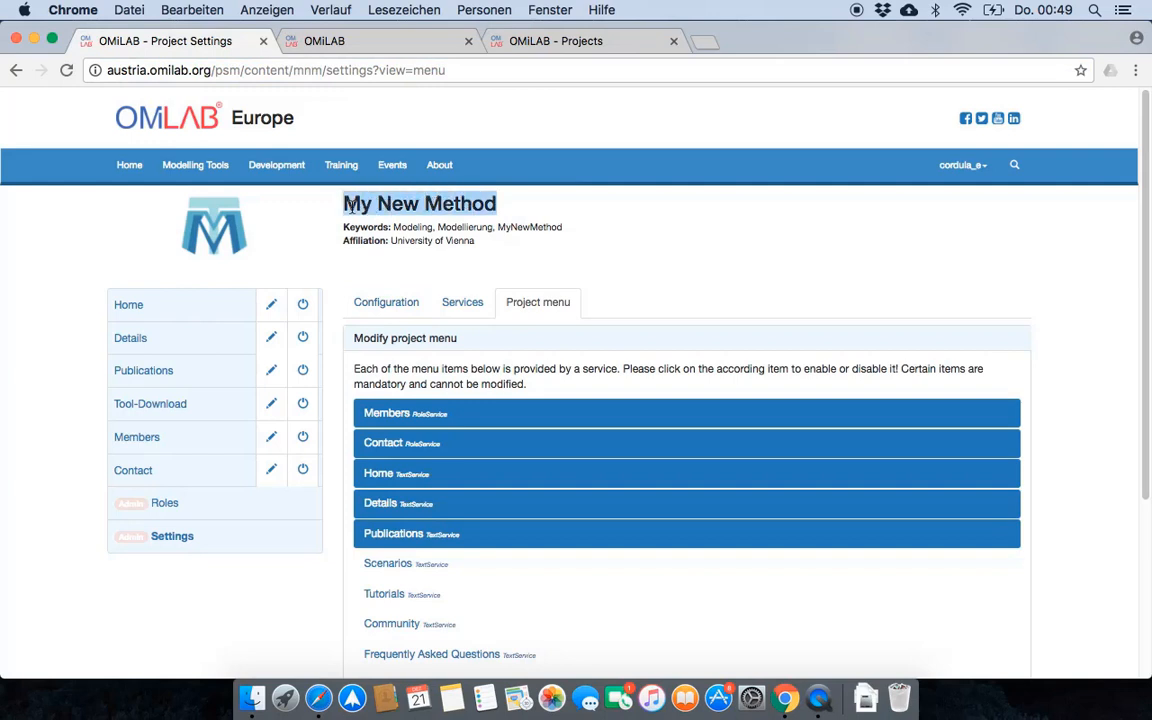
{"action": "left_click", "coordinate": [401, 256]}
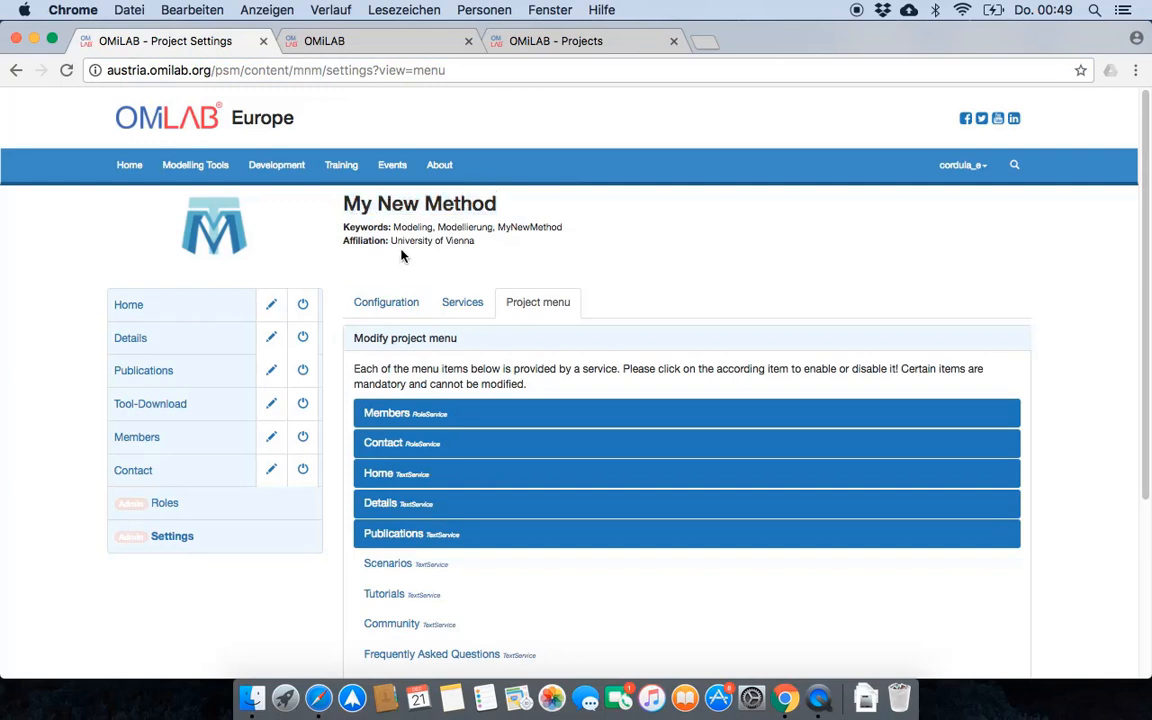
{"action": "left_click", "coordinate": [150, 322]}
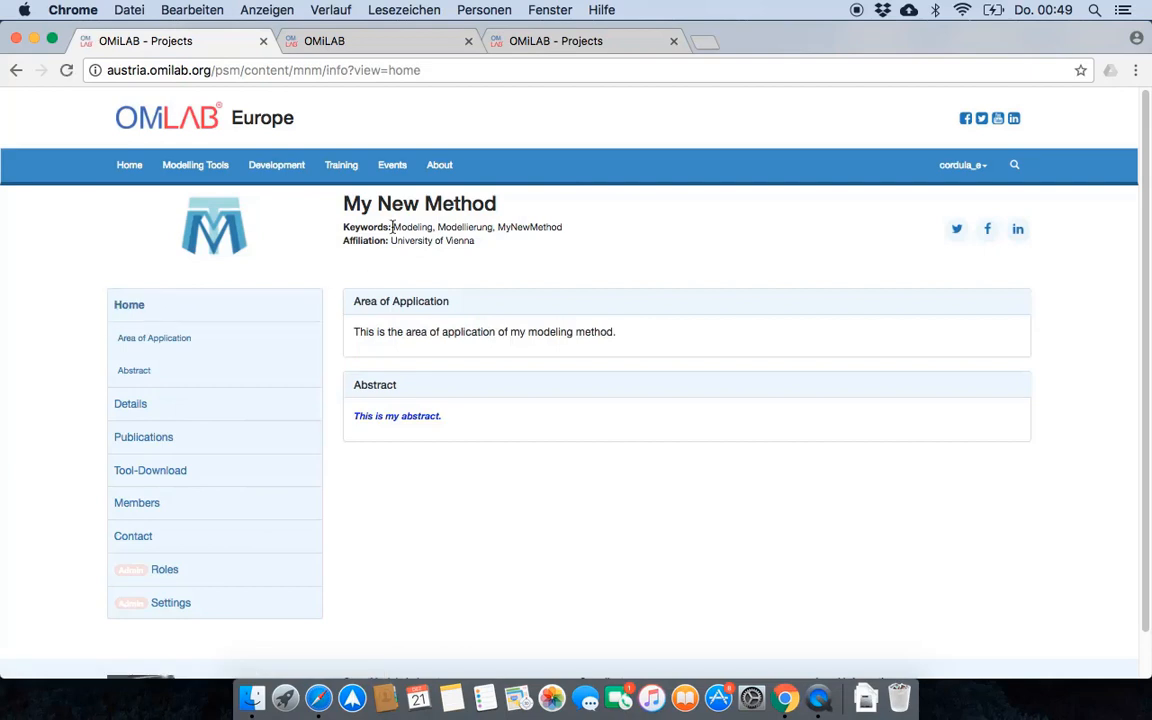